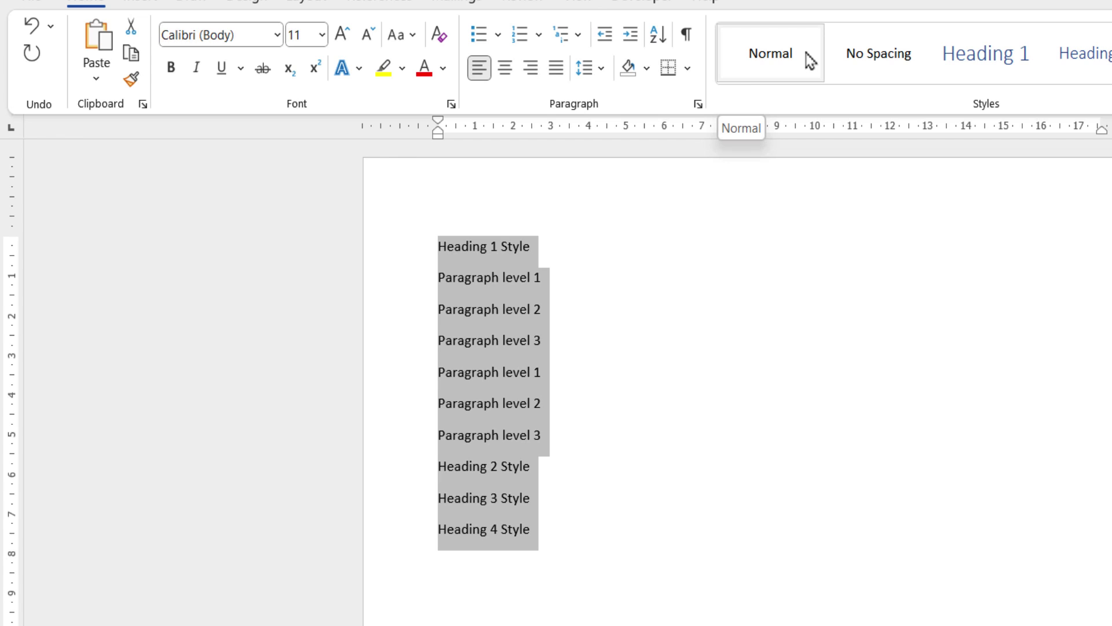
# - Apply the Normal style to all the selected text, and apply the 1 Heading 1, 1.1 Heading 2 multilevel list to the first line
pyautogui.click(810, 58)
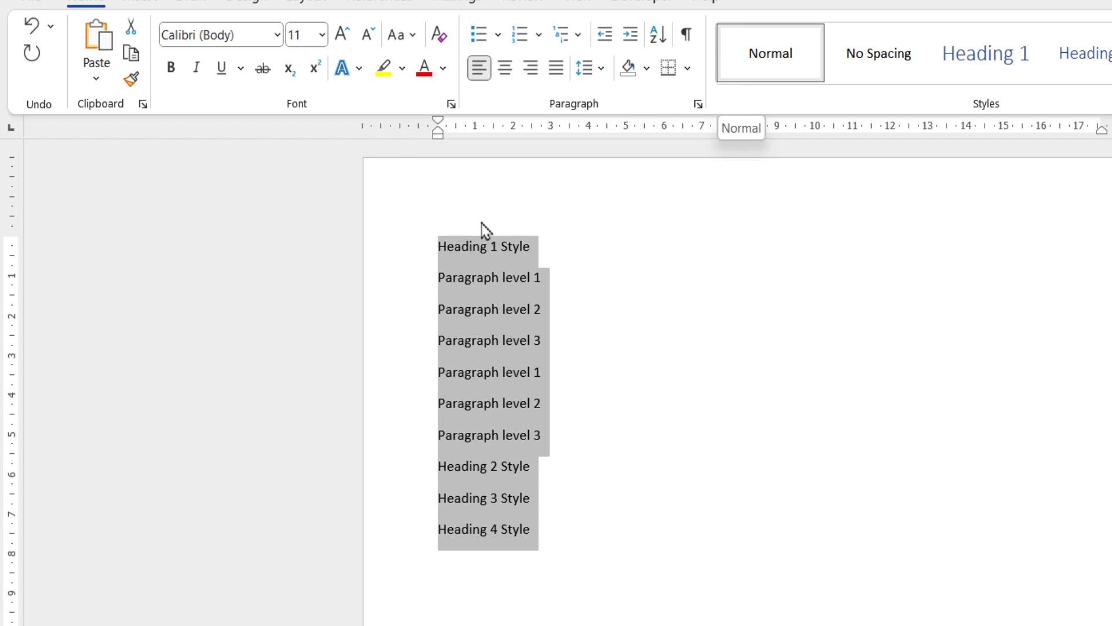
pyautogui.click(438, 242)
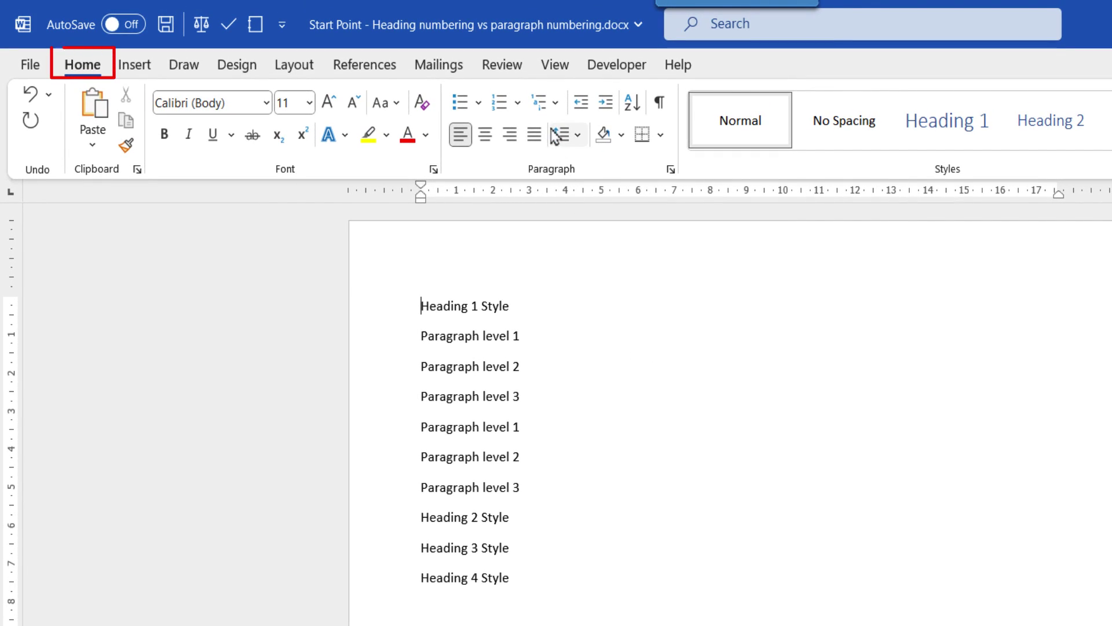
pyautogui.click(549, 109)
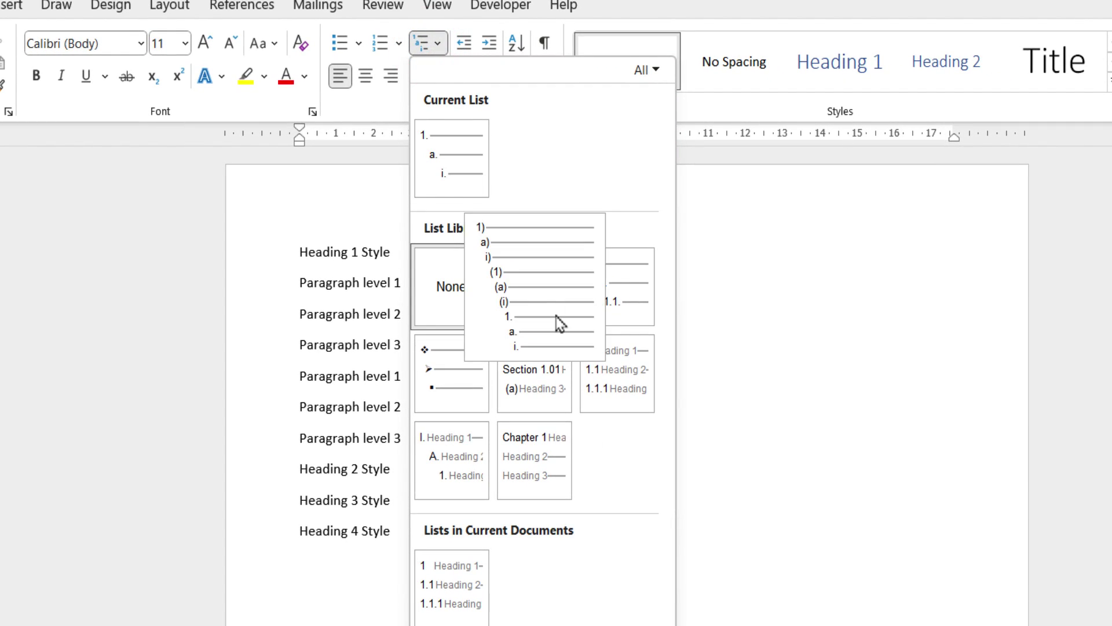
pyautogui.moveTo(618, 368)
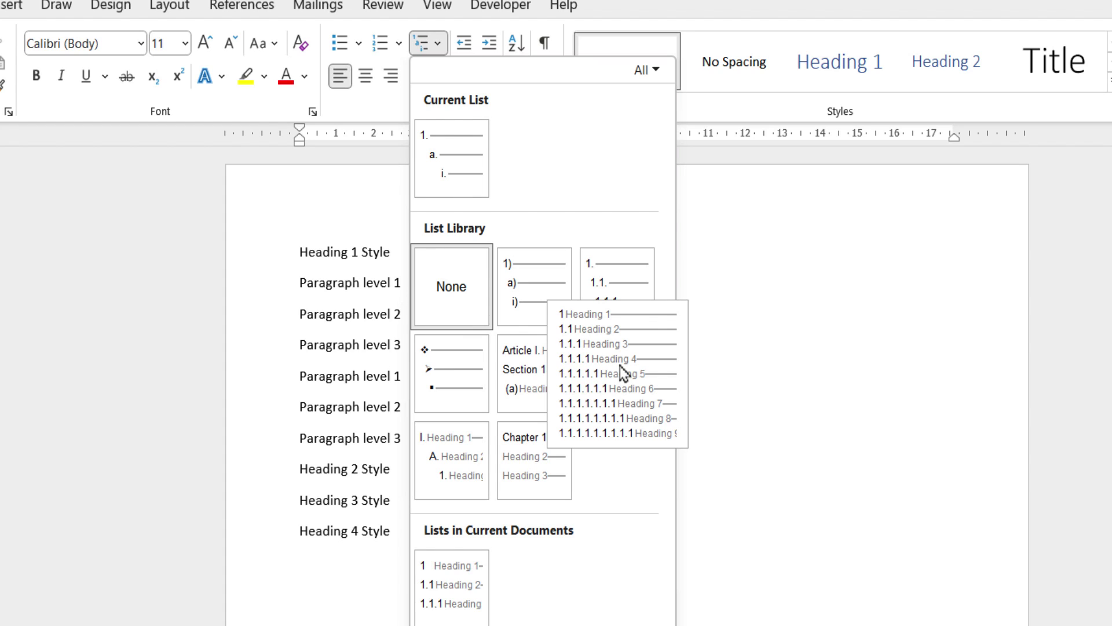
pyautogui.click(621, 372)
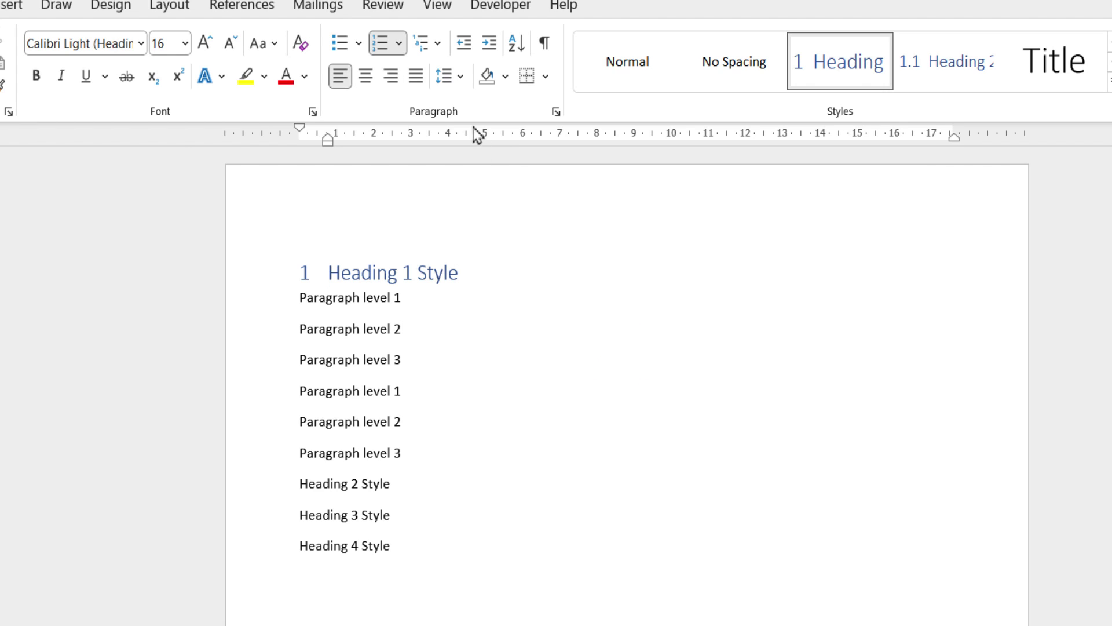
# - Start defining a new multilevel list with the full options shown, and check the styles linked to levels 2 and 3
pyautogui.click(435, 45)
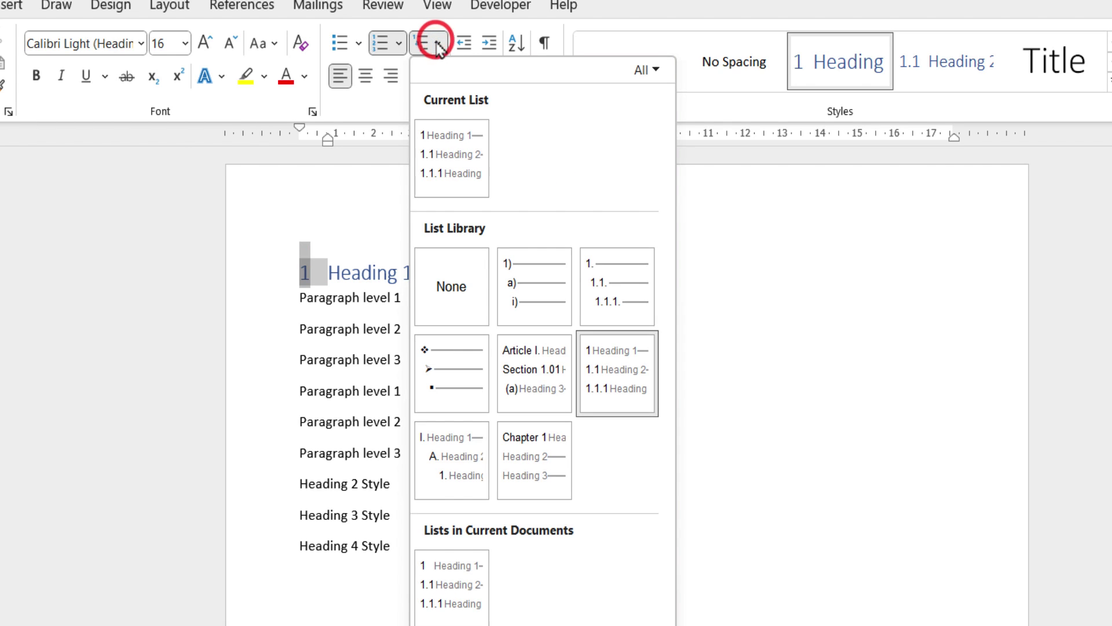
pyautogui.moveTo(487, 414)
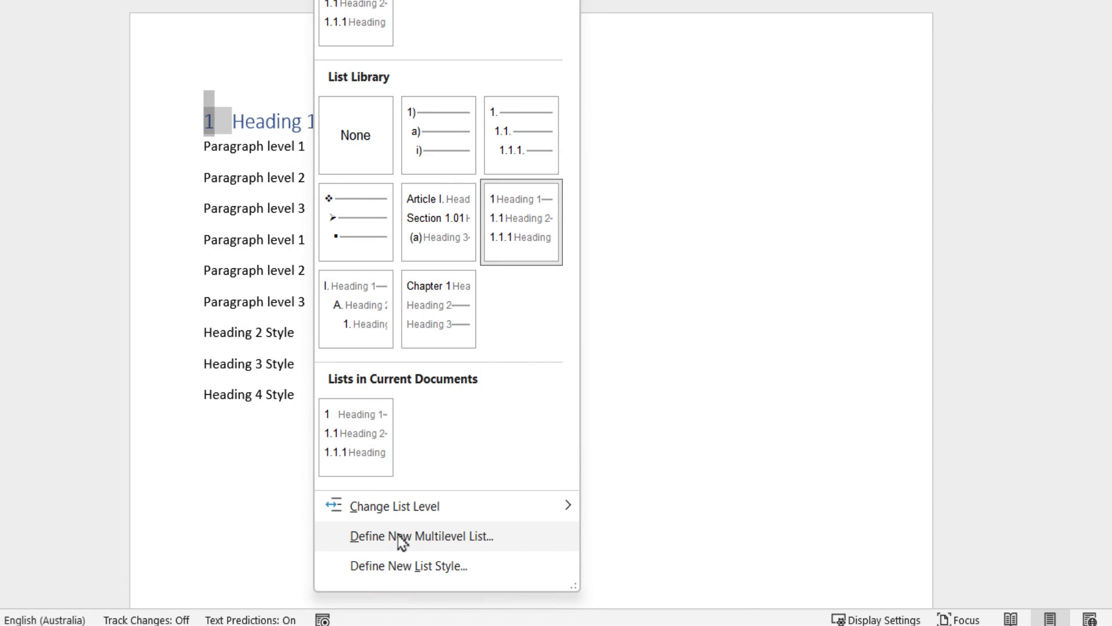
pyautogui.click(402, 536)
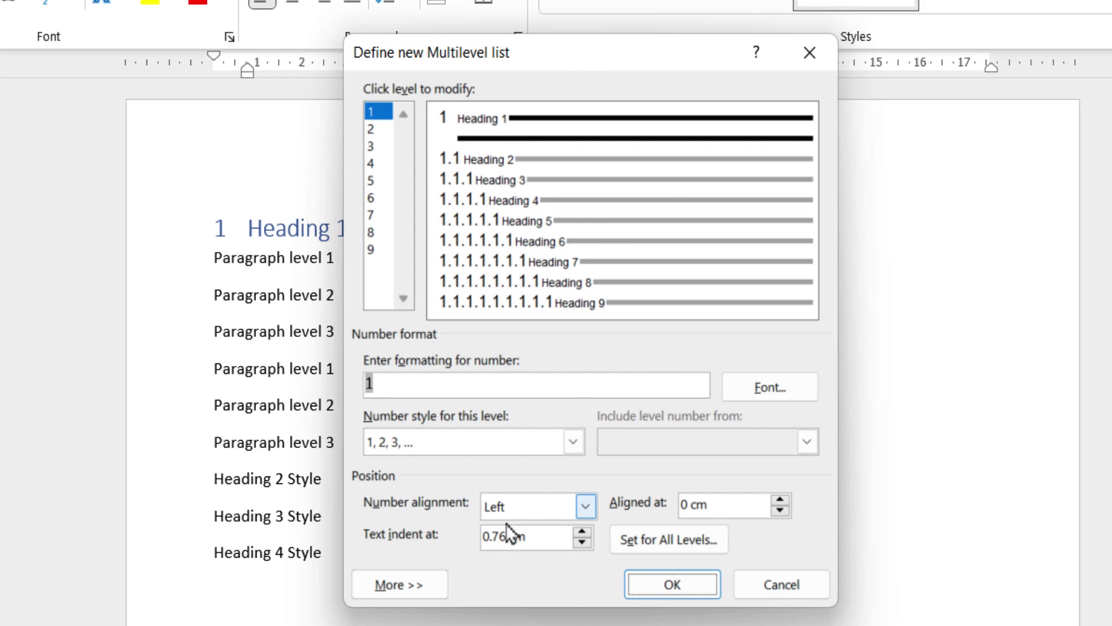
pyautogui.click(412, 590)
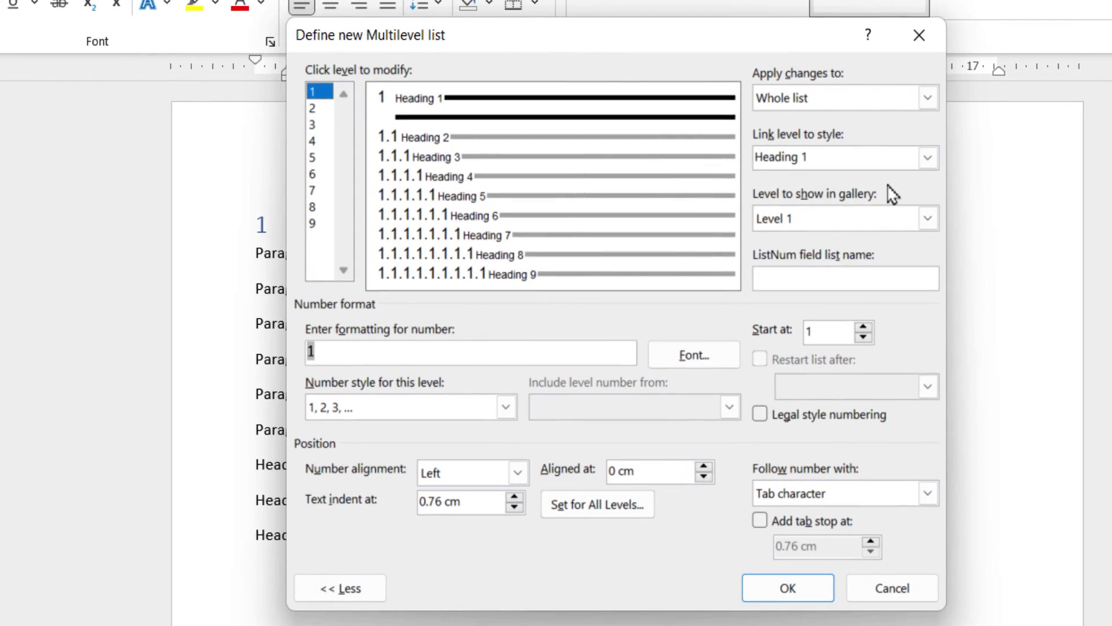
pyautogui.click(318, 109)
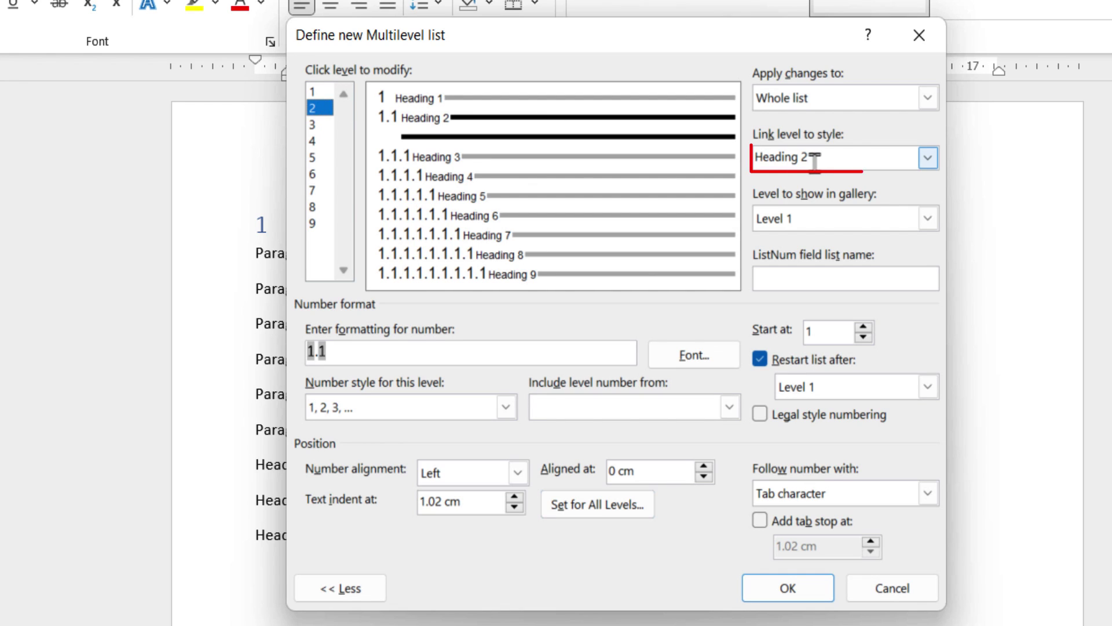
pyautogui.click(317, 126)
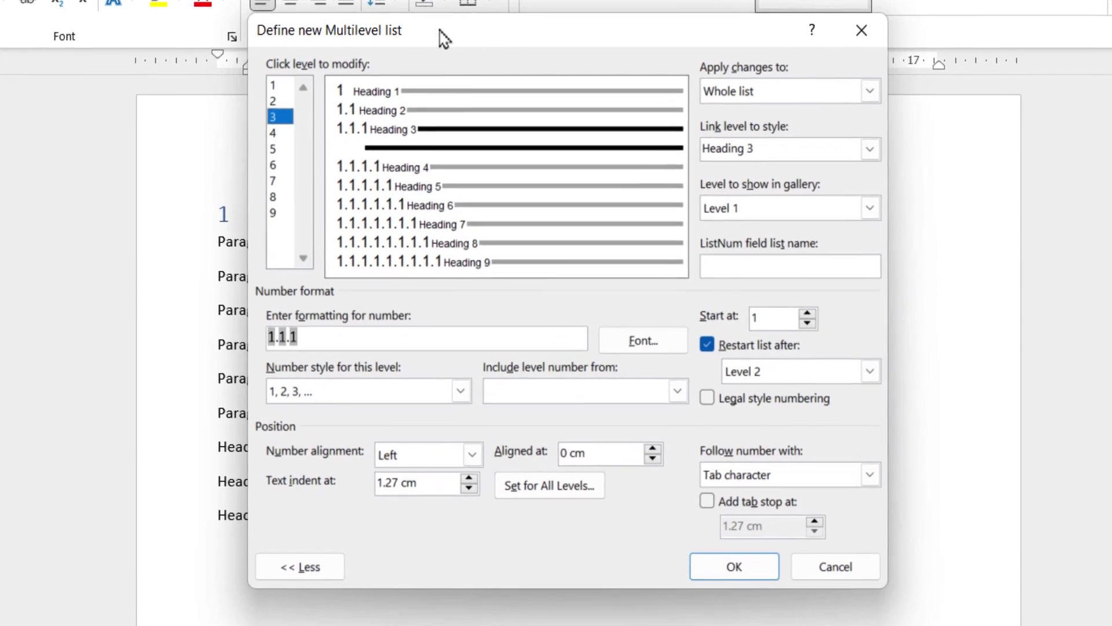
pyautogui.moveTo(490, 40); pyautogui.dragTo(750, 66)
pyautogui.moveTo(668, 58); pyautogui.dragTo(653, 54)
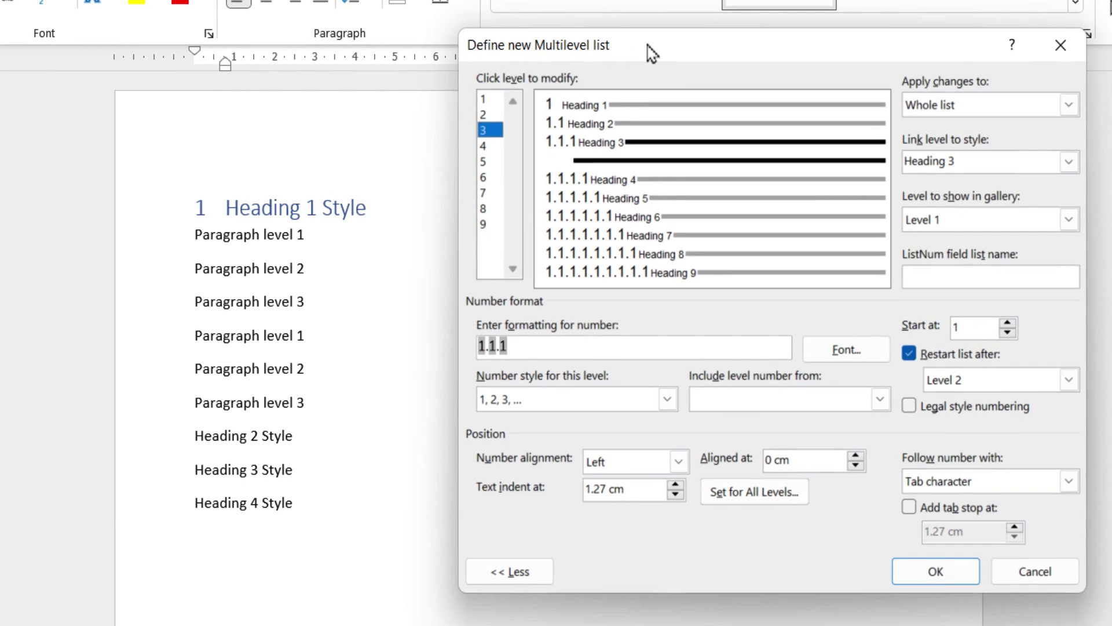
# - Set the text indent of list level 1 to 2 cm
pyautogui.click(485, 99)
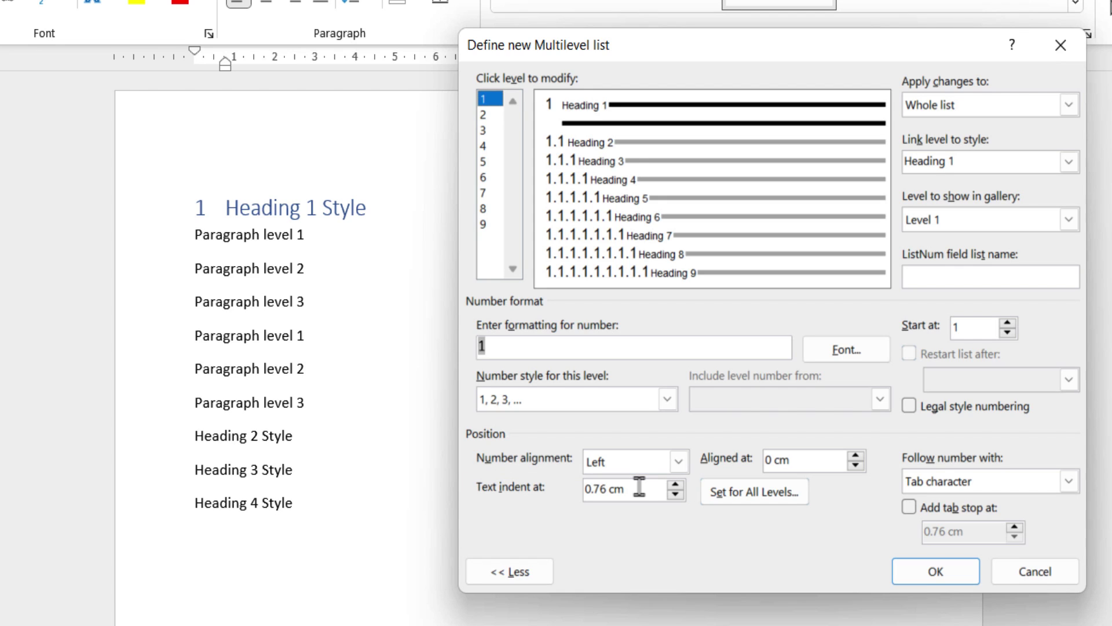
pyautogui.press('BackSpace')
pyautogui.press('BackSpace')
pyautogui.press('BackSpace')
pyautogui.press('BackSpace')
pyautogui.press('BackSpace')
pyautogui.press('BackSpace')
pyautogui.press('BackSpace')
pyautogui.write('2cm')
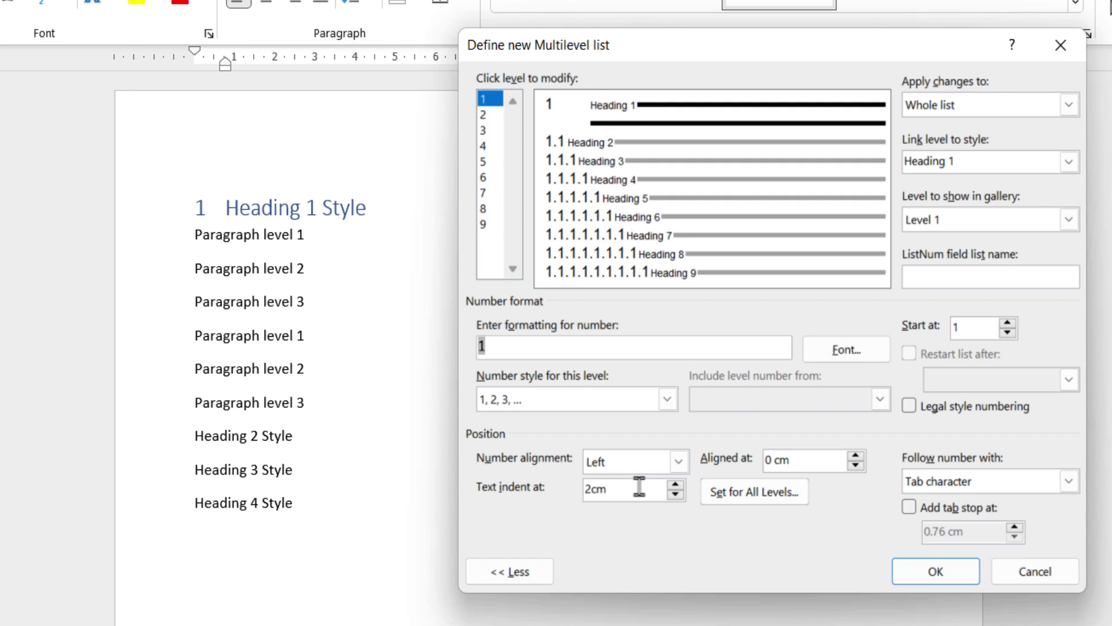
pyautogui.press('Tab')
# - Set the text indent of list level 2 to 2 cm
pyautogui.click(489, 114)
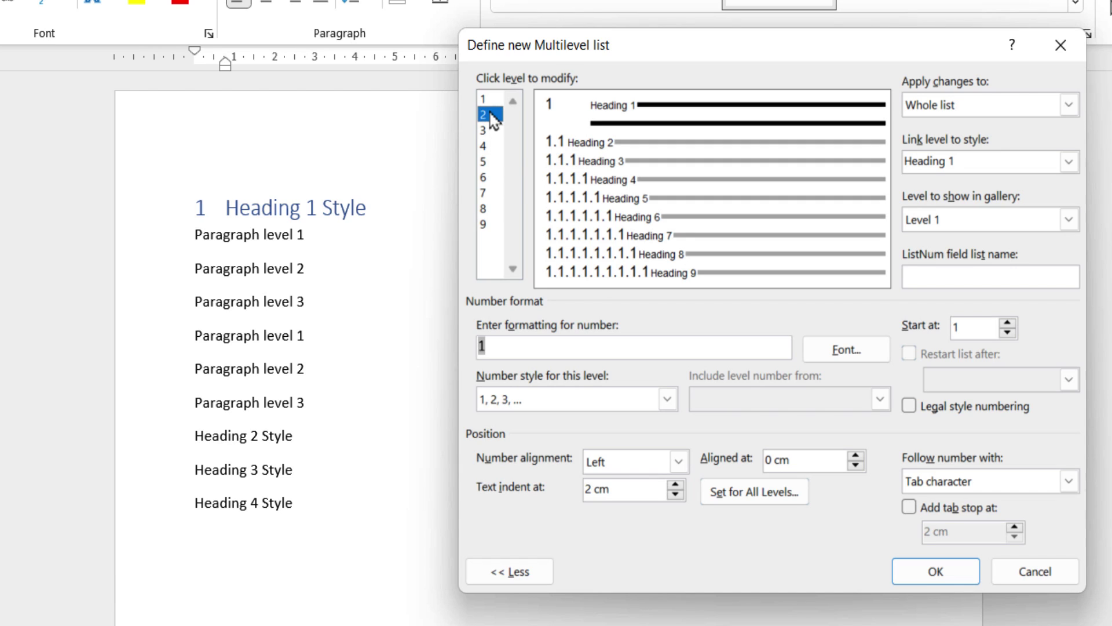
pyautogui.click(639, 485)
pyautogui.press('BackSpace')
pyautogui.press('BackSpace')
pyautogui.press('BackSpace')
pyautogui.press('BackSpace')
pyautogui.press('BackSpace')
pyautogui.press('BackSpace')
pyautogui.press('BackSpace')
pyautogui.write('2cm')
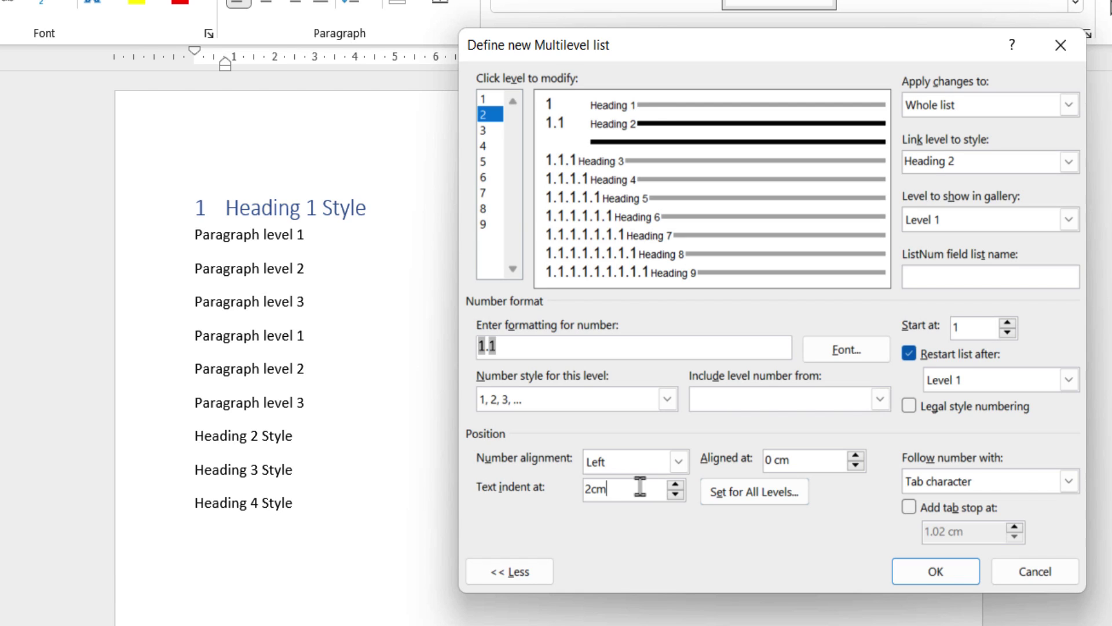
# - Set the text indent of list level 3 to 2 cm
pyautogui.click(486, 130)
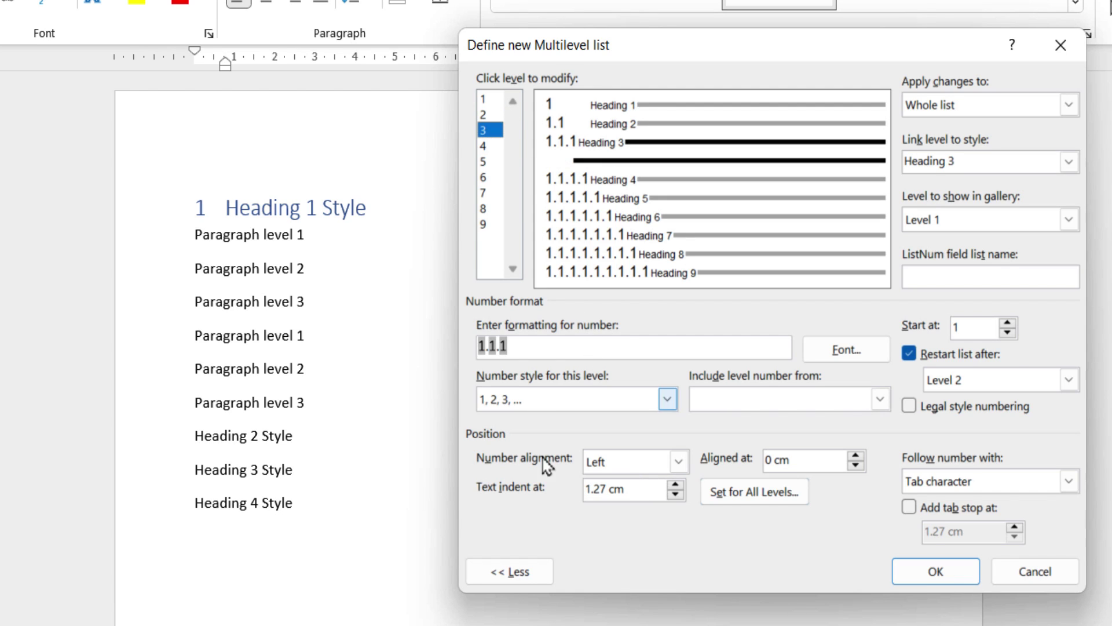
pyautogui.press('BackSpace')
pyautogui.press('BackSpace')
pyautogui.press('BackSpace')
pyautogui.press('BackSpace')
pyautogui.press('BackSpace')
pyautogui.press('BackSpace')
pyautogui.press('BackSpace')
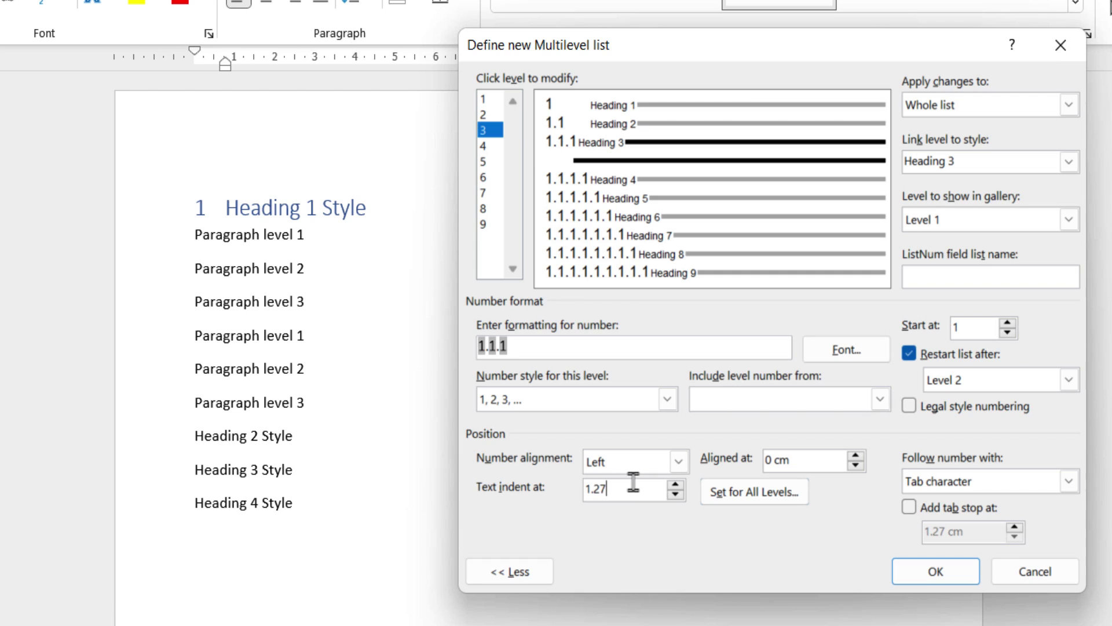
pyautogui.write('2cm')
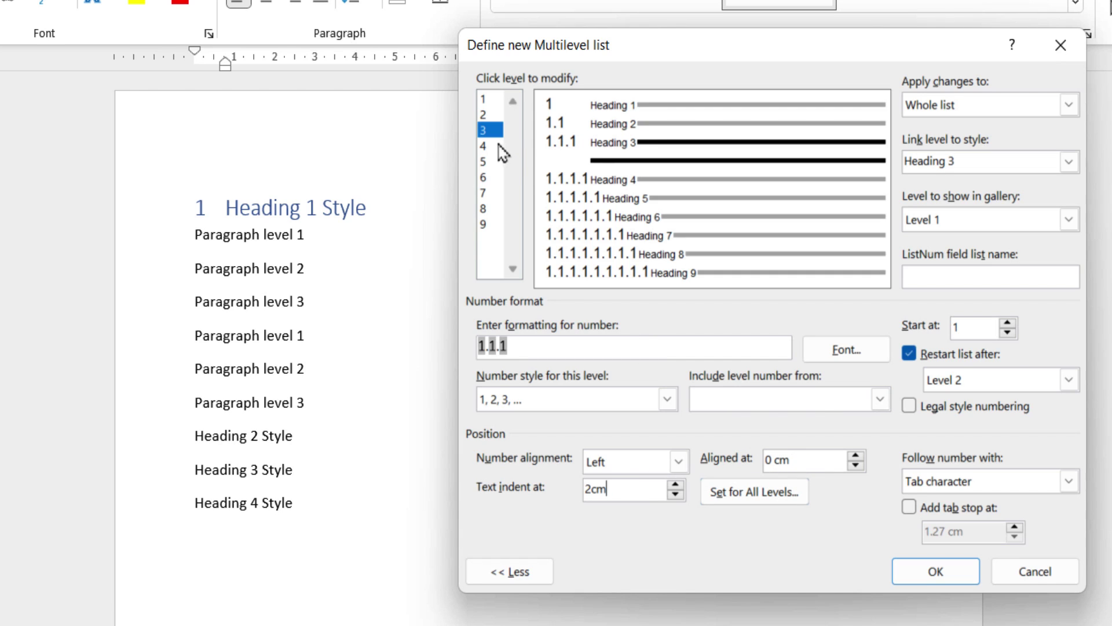
# - Set the text indent of list level 4 to 2 cm and apply the new multilevel list definition
pyautogui.click(498, 145)
pyautogui.click(639, 486)
pyautogui.press('BackSpace')
pyautogui.press('BackSpace')
pyautogui.press('BackSpace')
pyautogui.press('BackSpace')
pyautogui.press('BackSpace')
pyautogui.press('BackSpace')
pyautogui.press('BackSpace')
pyautogui.write('2 cm')
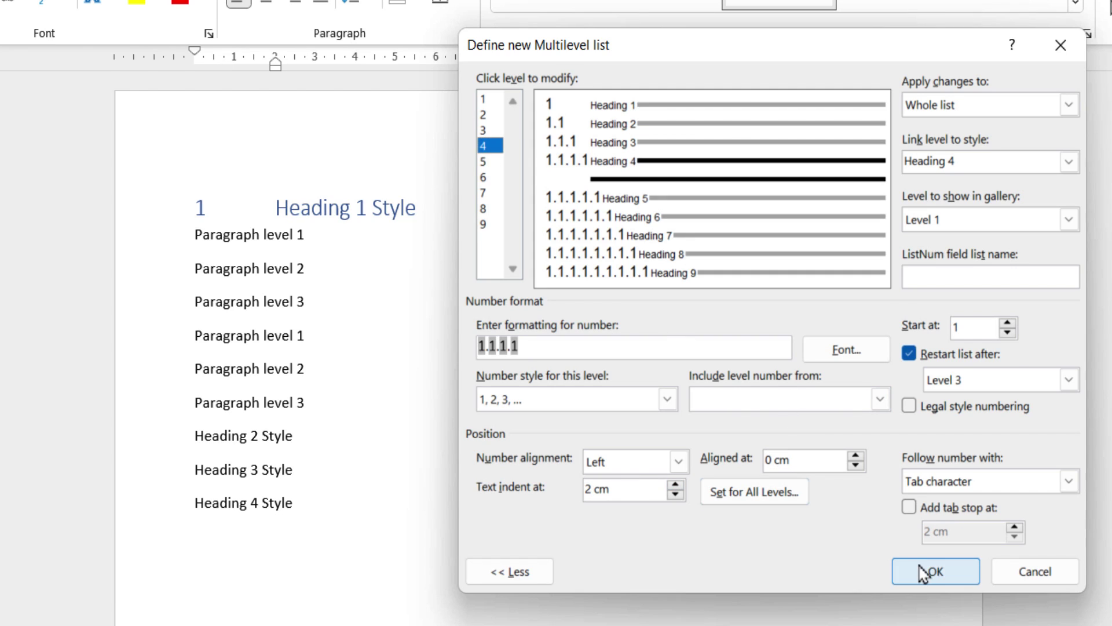
pyautogui.click(925, 572)
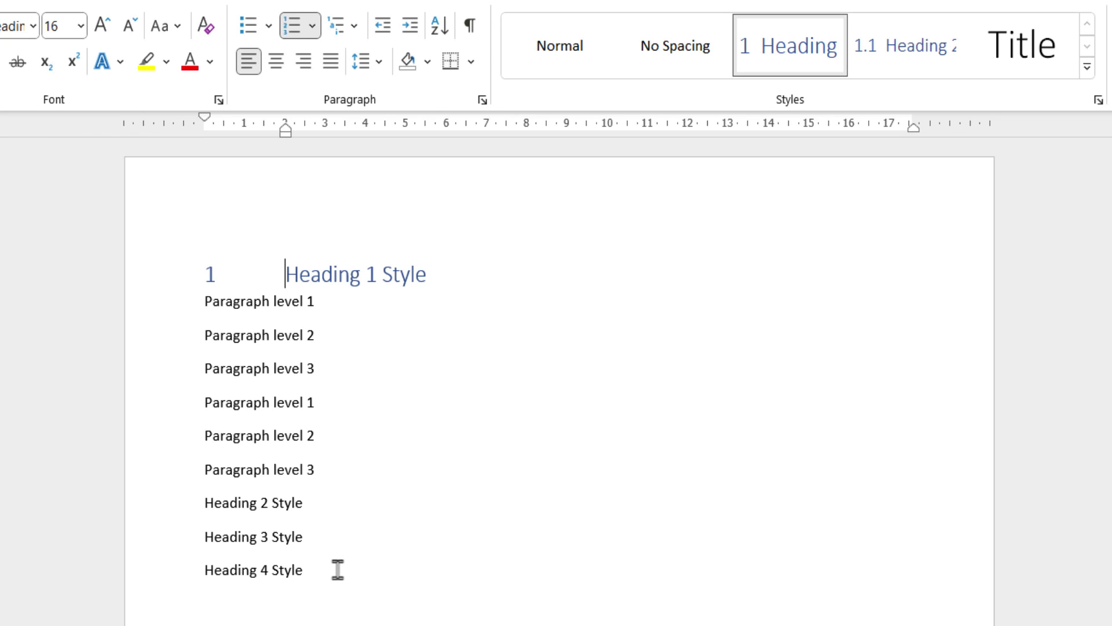
# - Apply the Heading 1 style to the last three lines, "Heading 2 Style" through "Heading 4 Style"
pyautogui.moveTo(332, 574); pyautogui.dragTo(193, 509)
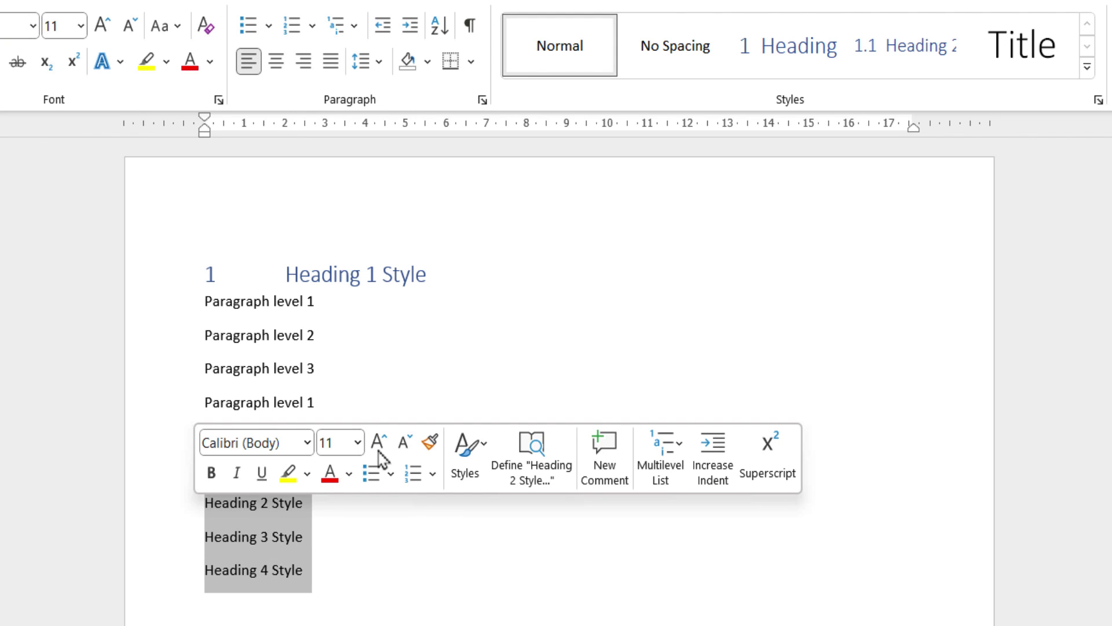
pyautogui.click(797, 55)
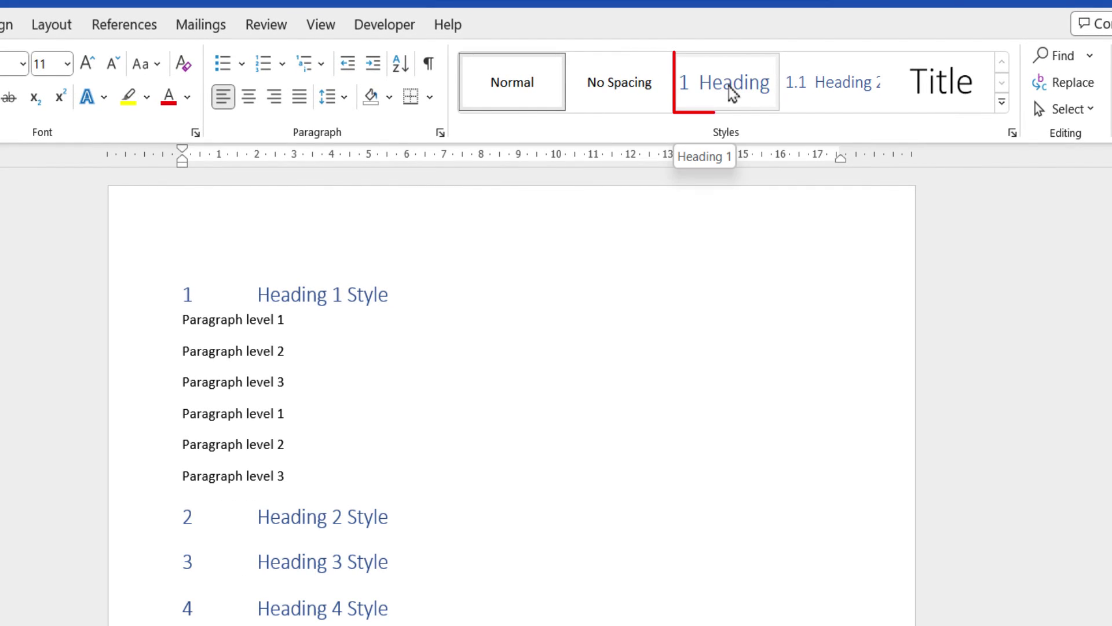
pyautogui.click(730, 88)
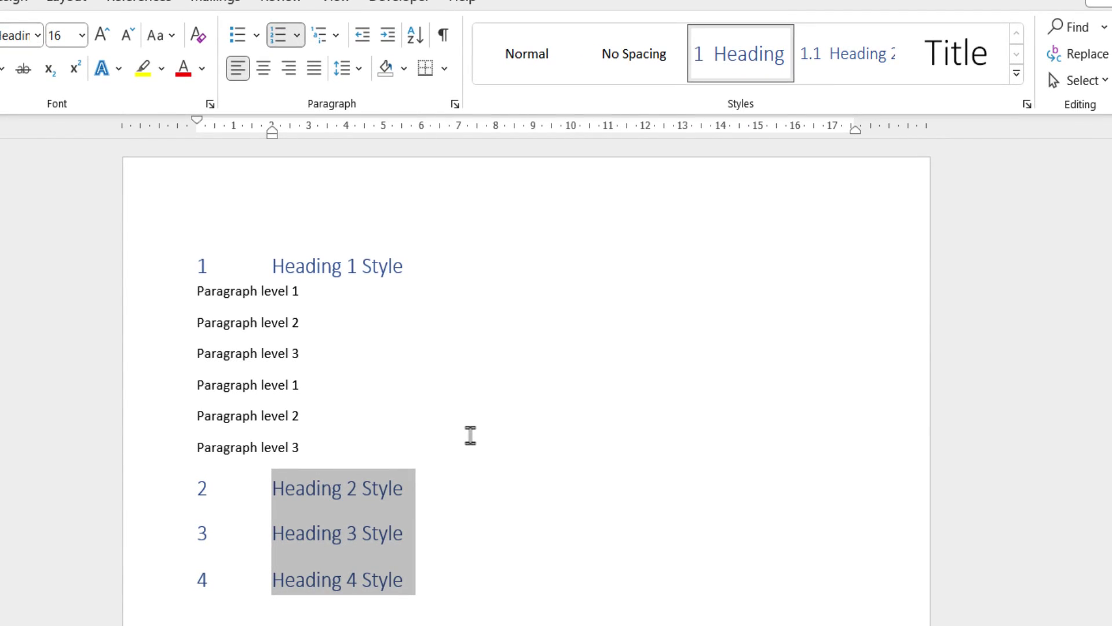
# - Demote the "Heading 2 Style" line to heading level 2 and the "Heading 3 Style" line to heading level 3
pyautogui.click(275, 489)
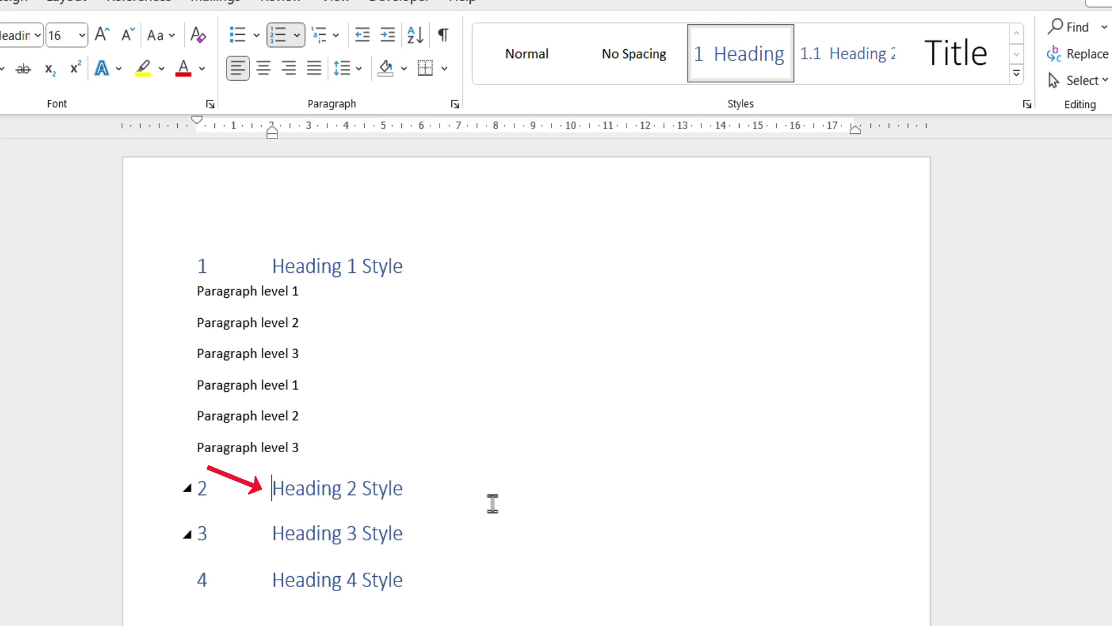
pyautogui.press('Tab')
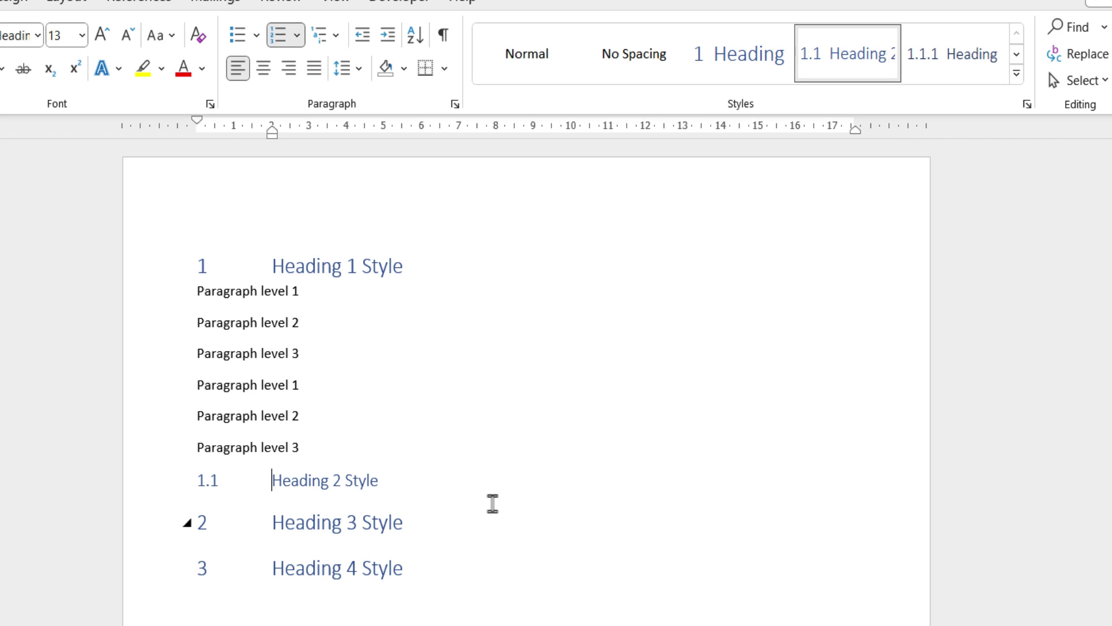
pyautogui.press('Down')
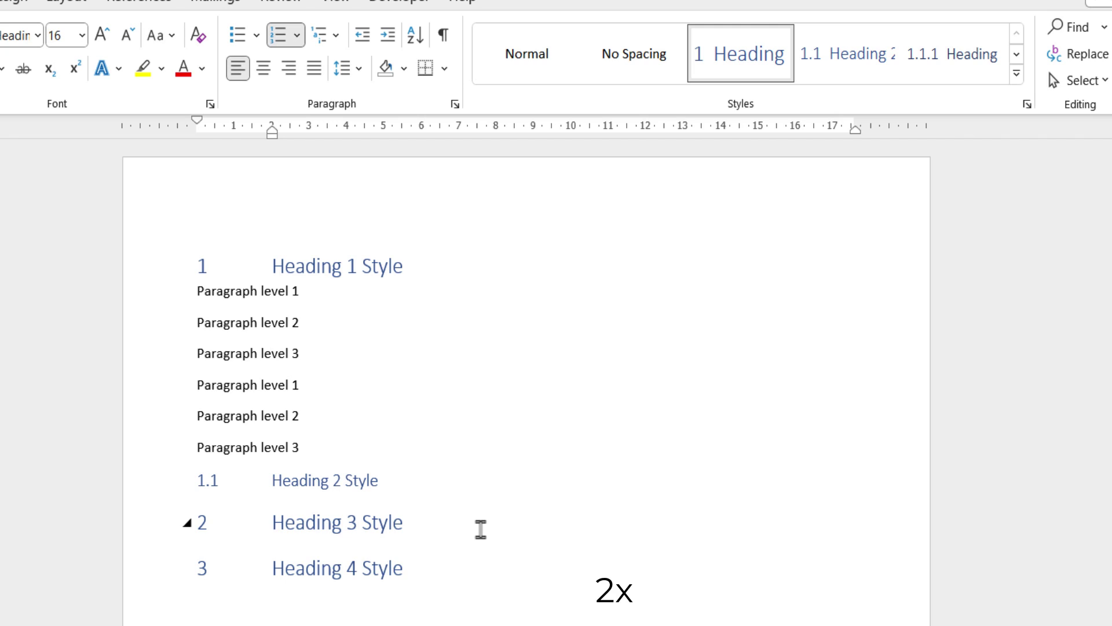
pyautogui.press('Tab')
pyautogui.press('Tab')
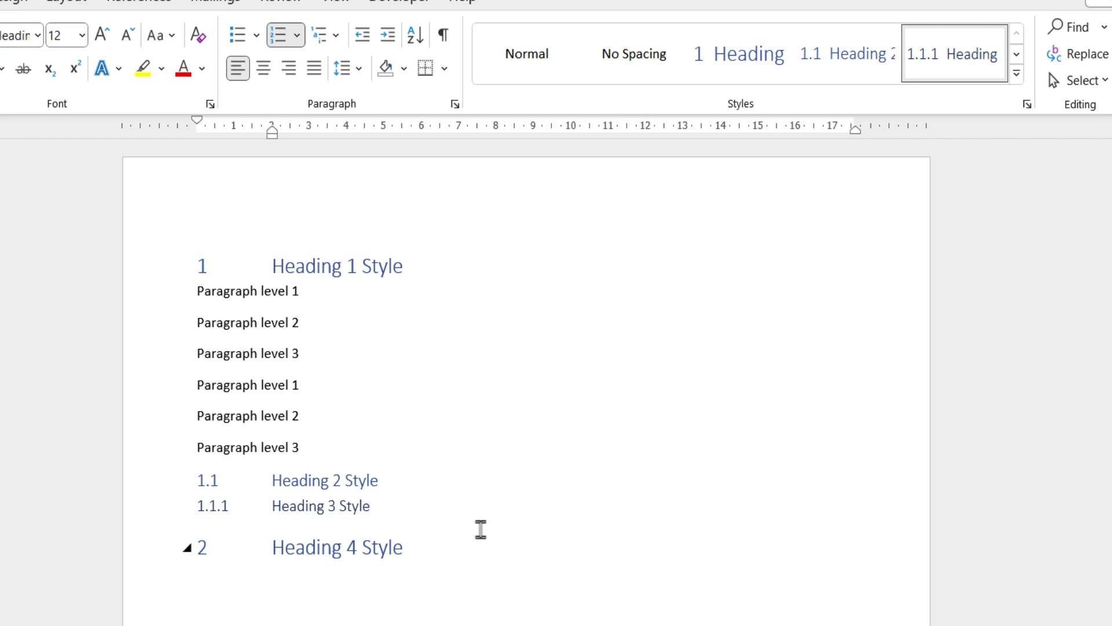
# - Demote the "Heading 4 Style" line to heading level 4
pyautogui.press('Down')
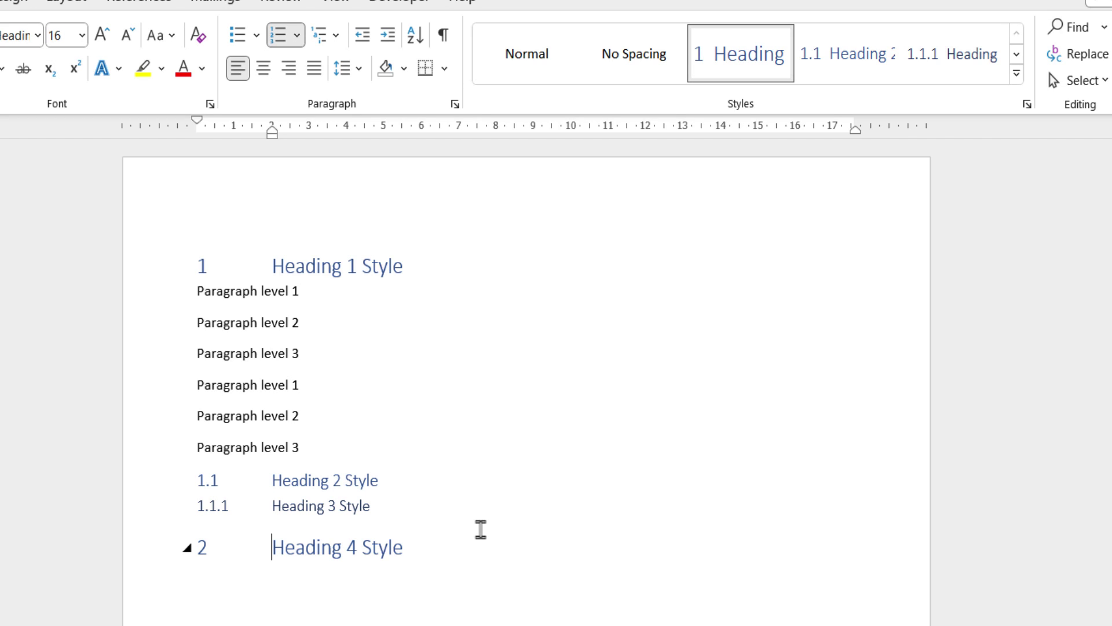
pyautogui.press('Tab')
pyautogui.press('Tab')
pyautogui.press('Tab')
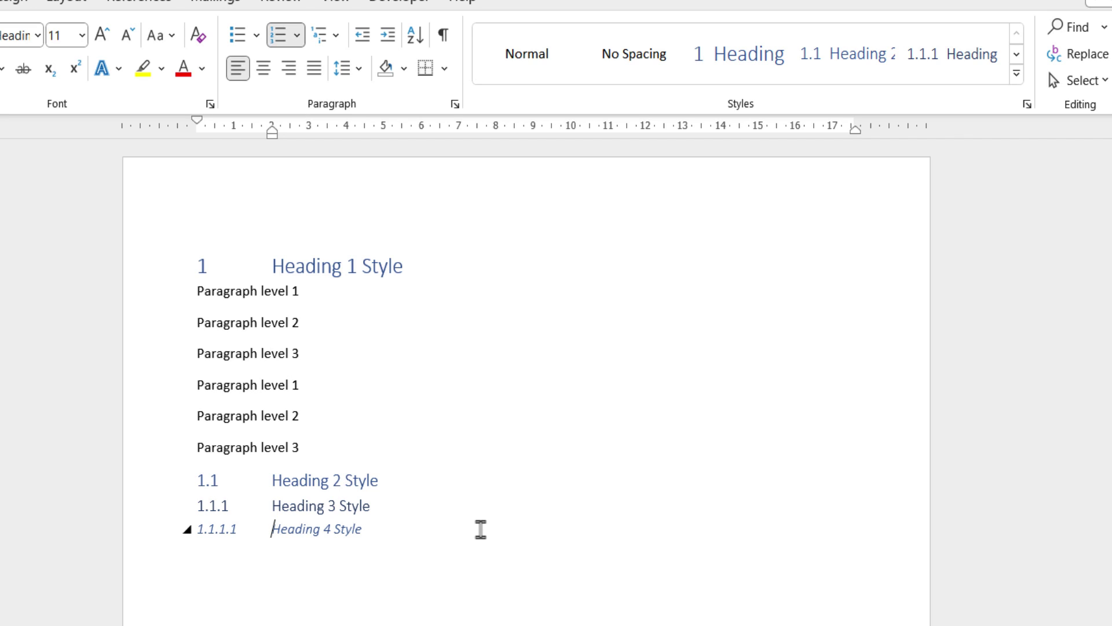
# - Promote the "Heading 4 Style" line up to heading level 1 and demote it again to heading level 3
pyautogui.hotkey('shift', 'Tab')
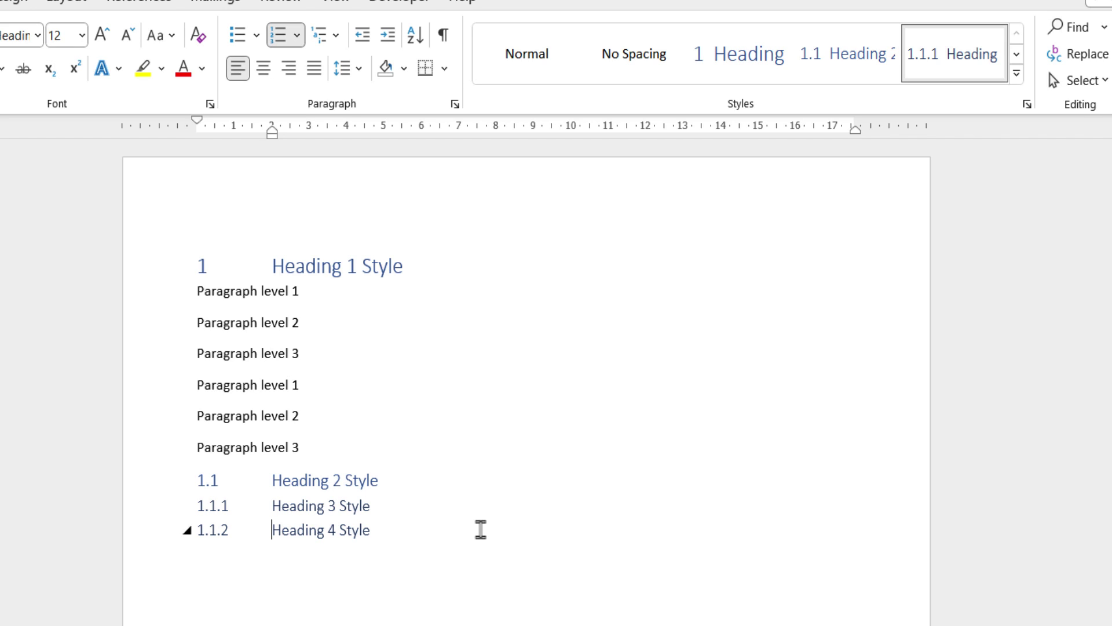
pyautogui.hotkey('shift', 'Tab')
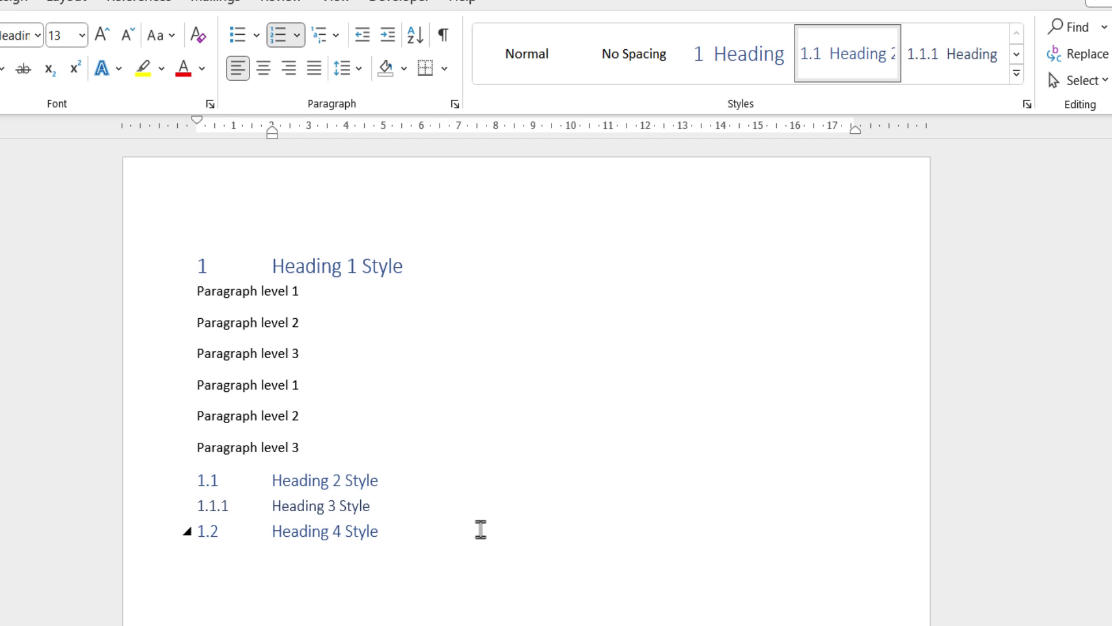
pyautogui.hotkey('shift', 'Tab')
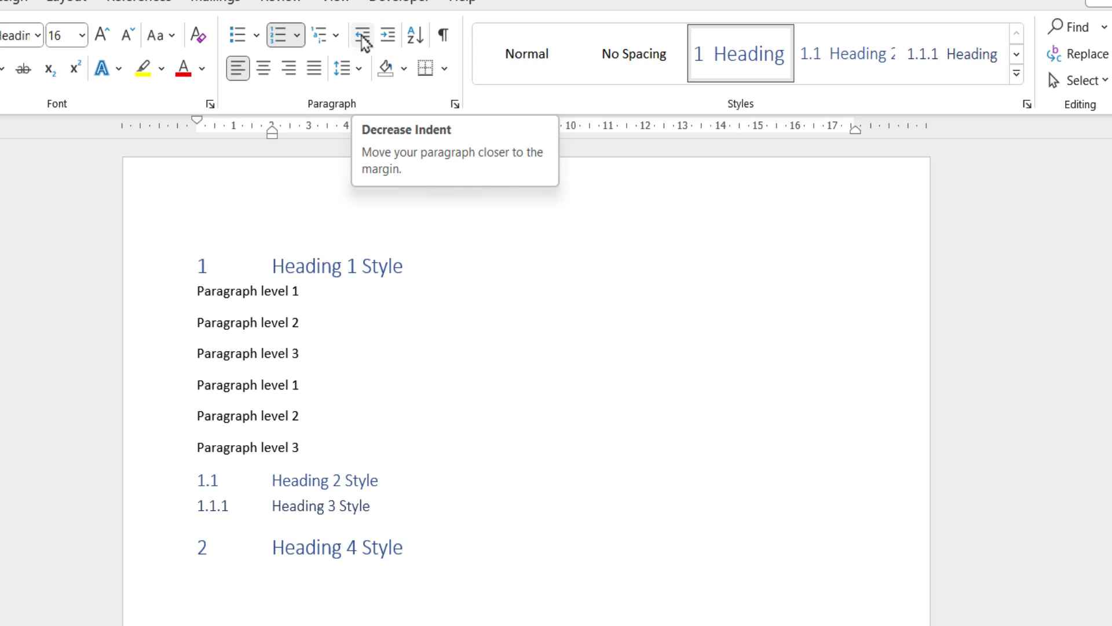
pyautogui.click(385, 41)
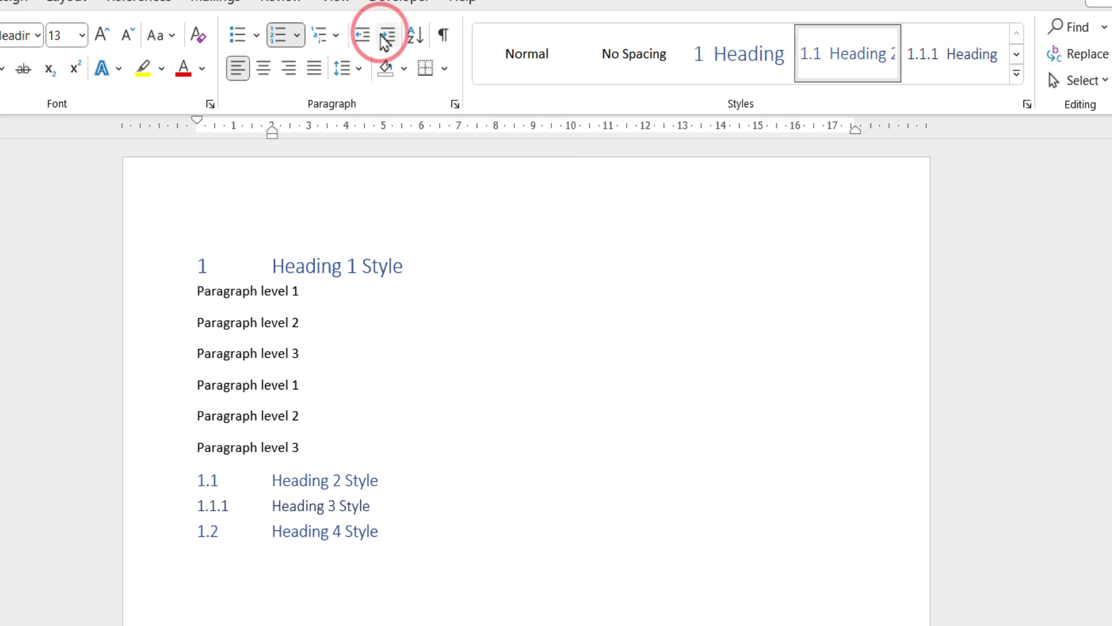
pyautogui.click(385, 41)
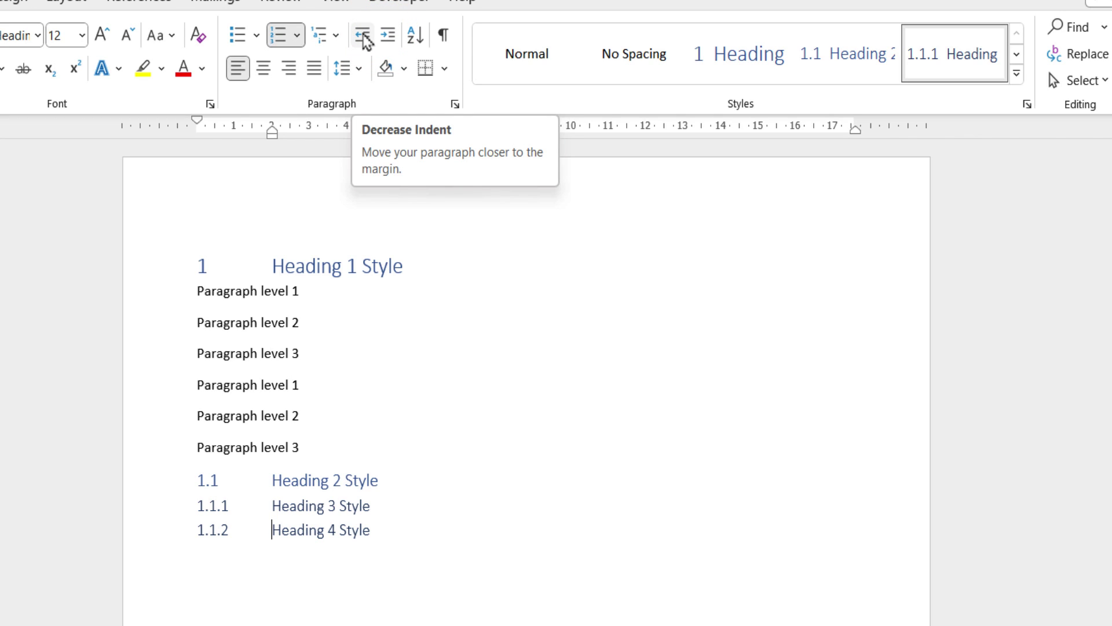
# - Promote the "Heading 4 Style" line up to heading level 1
pyautogui.click(363, 36)
pyautogui.click(363, 36)
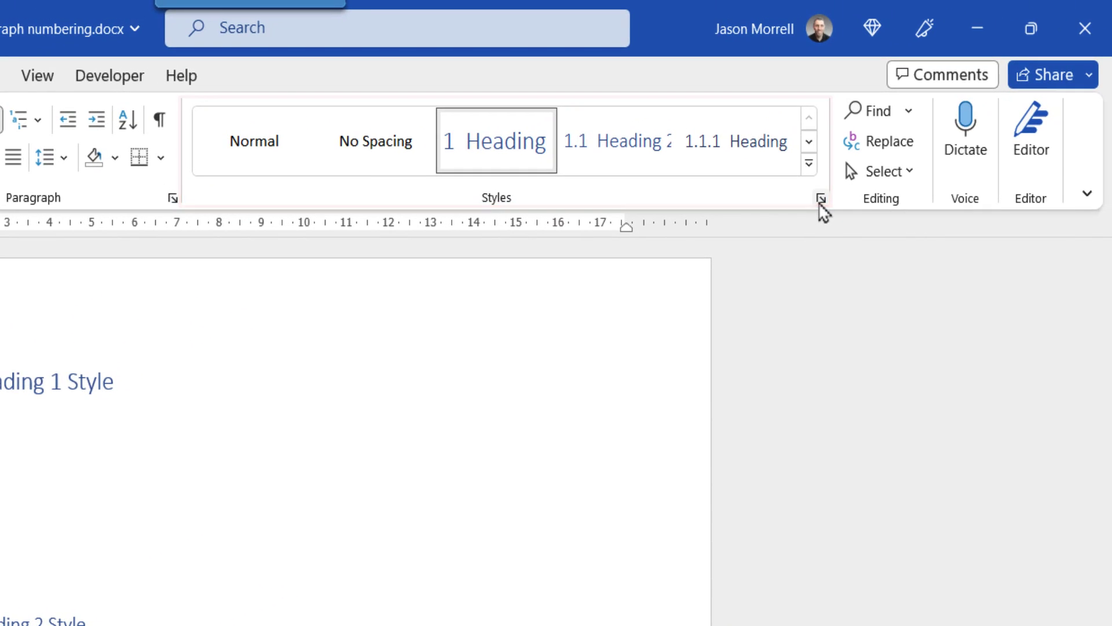
# - Show the full list of styles and apply Heading 4 and then Heading 3 to the "Heading 4 Style" line
pyautogui.click(822, 200)
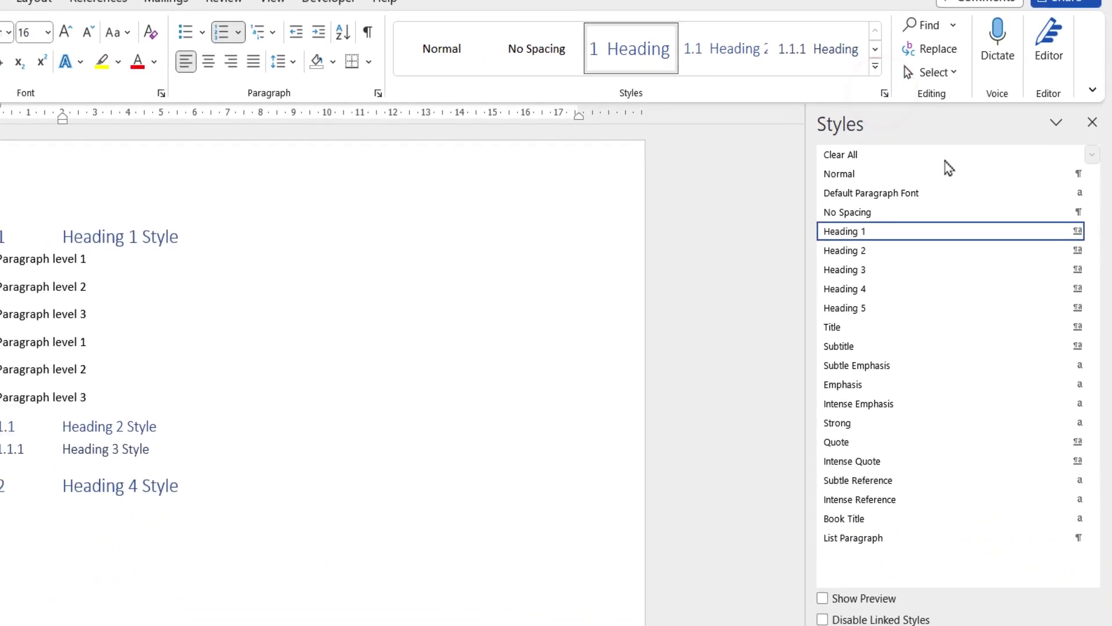
pyautogui.moveTo(958, 432)
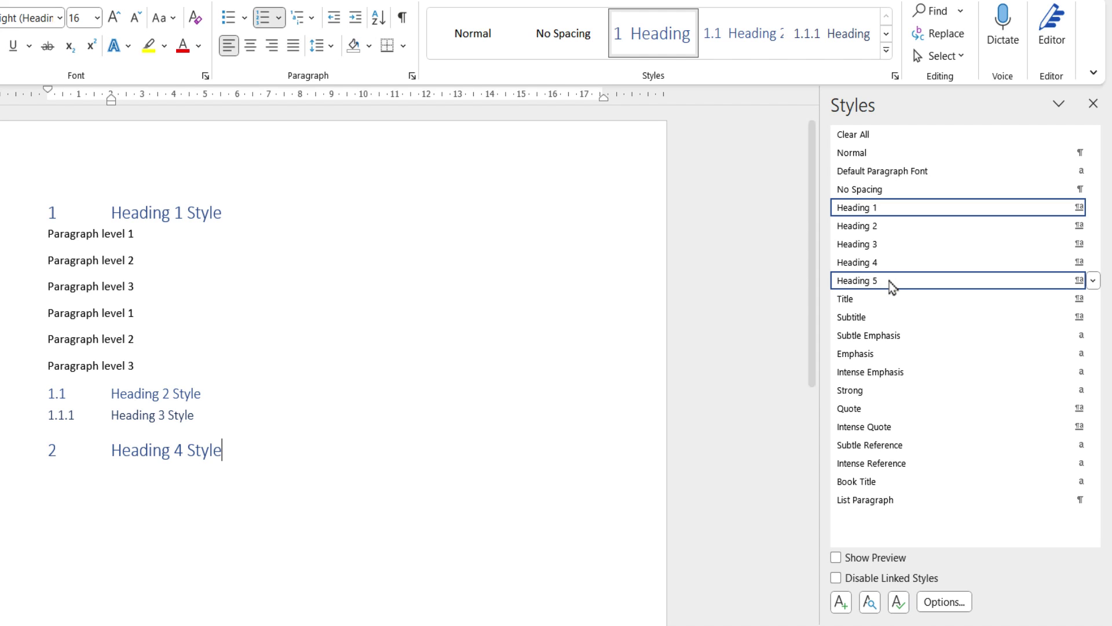
pyautogui.click(889, 268)
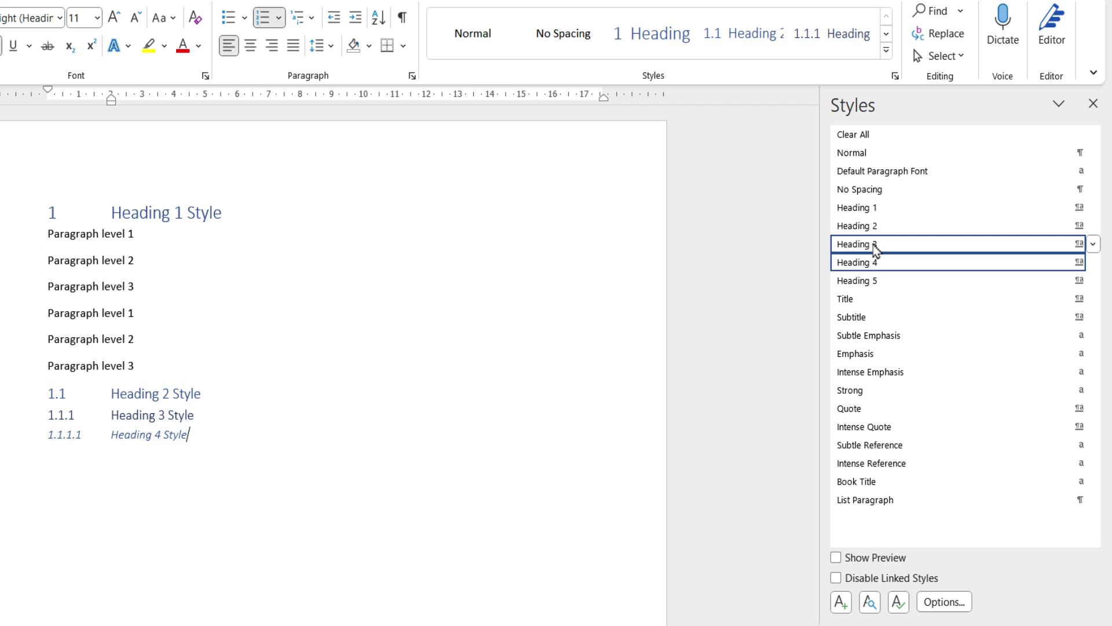
pyautogui.click(876, 244)
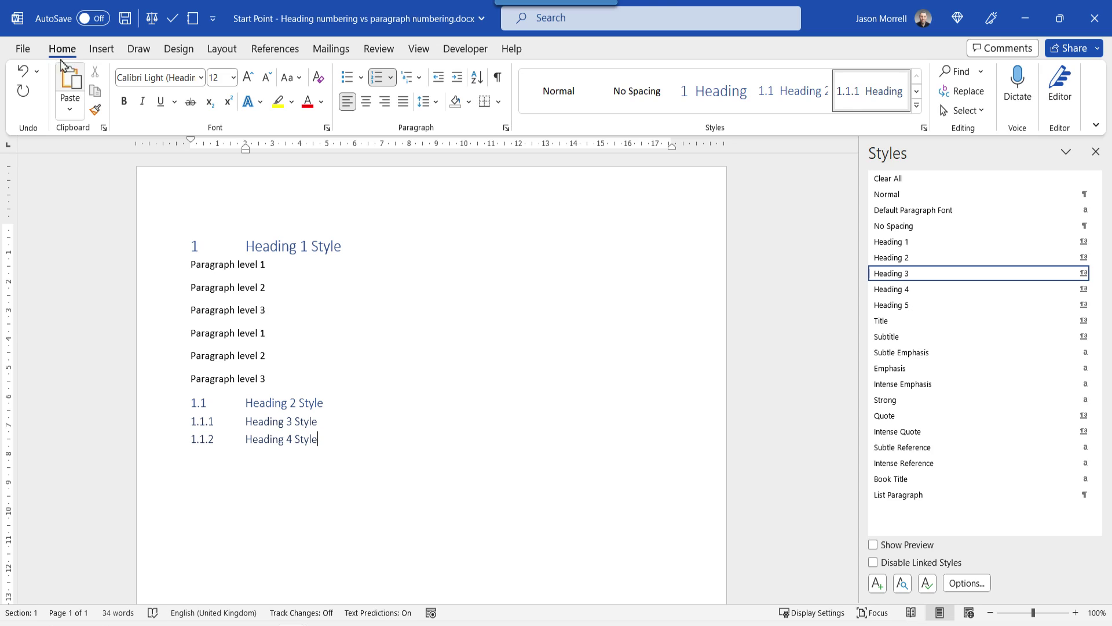
# - Examine the AutoFormat As You Type options for setting left and first indents with tabs and backspaces, leaving them unchanged
pyautogui.click(19, 50)
pyautogui.click(47, 591)
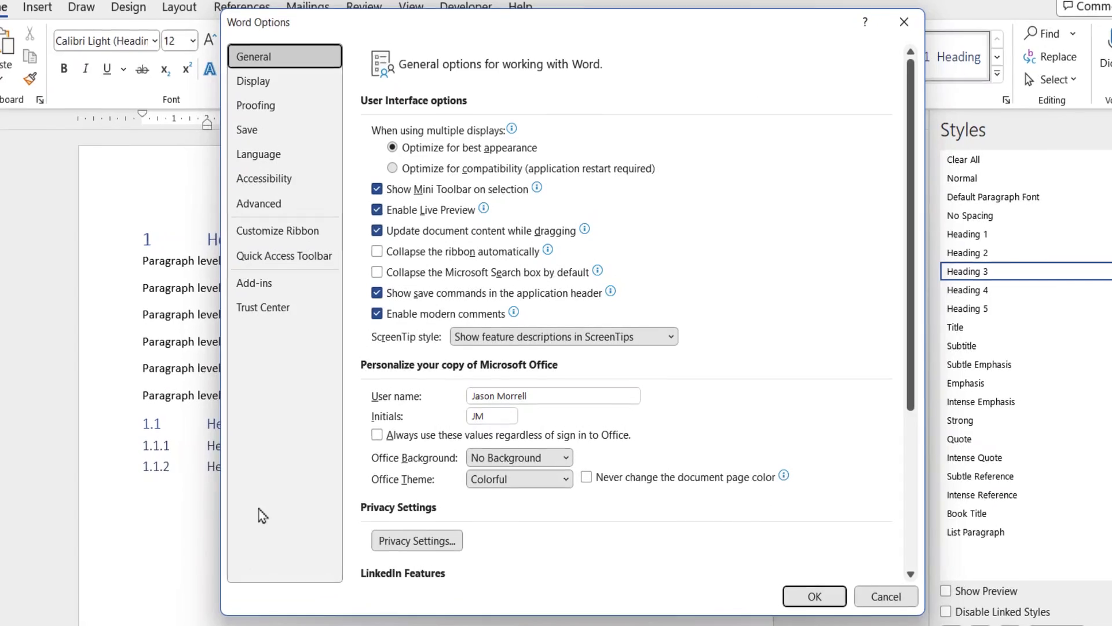
pyautogui.click(262, 107)
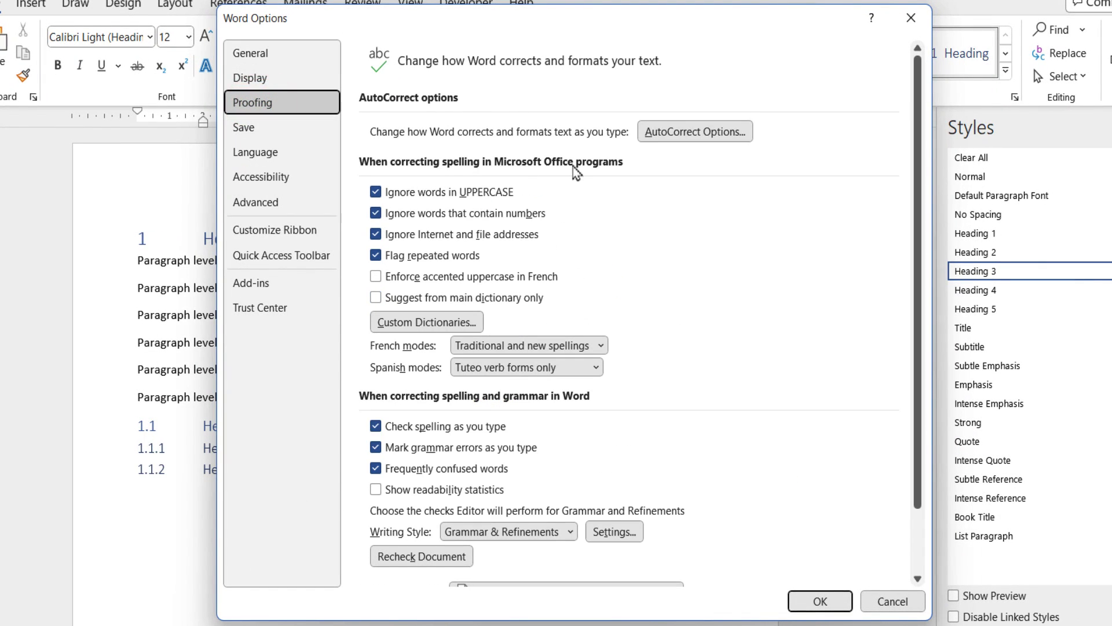
pyautogui.click(687, 137)
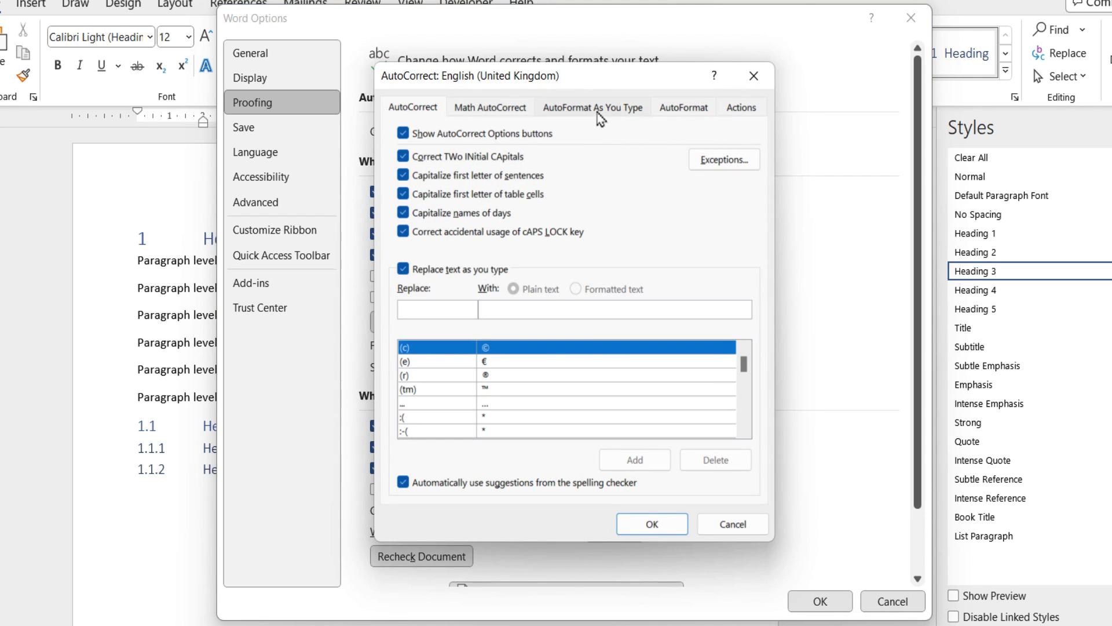
pyautogui.click(596, 111)
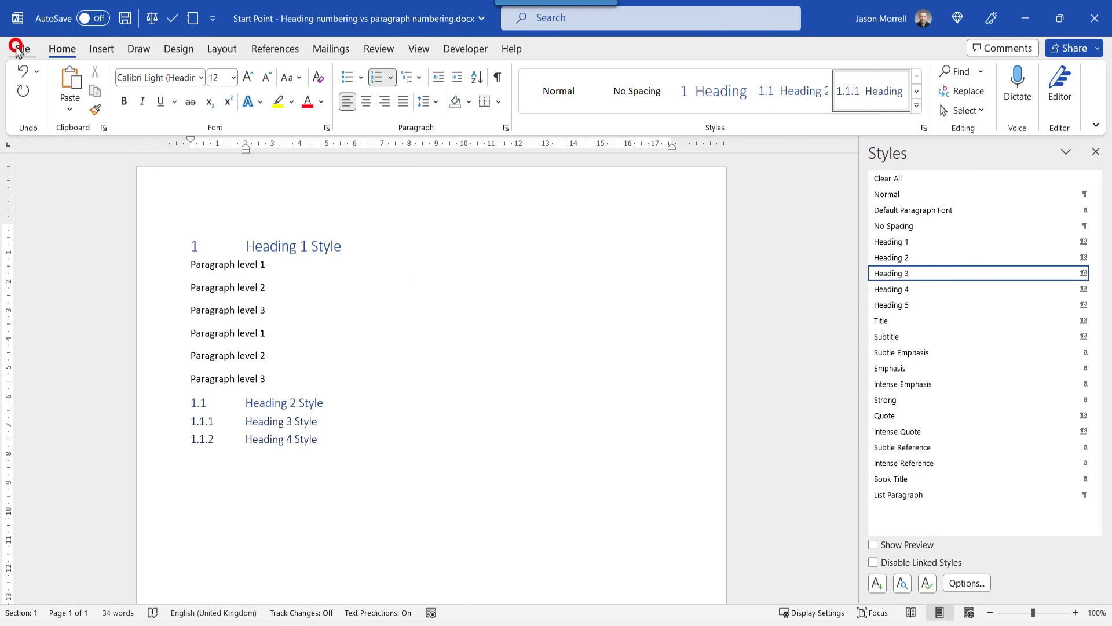
pyautogui.click(14, 44)
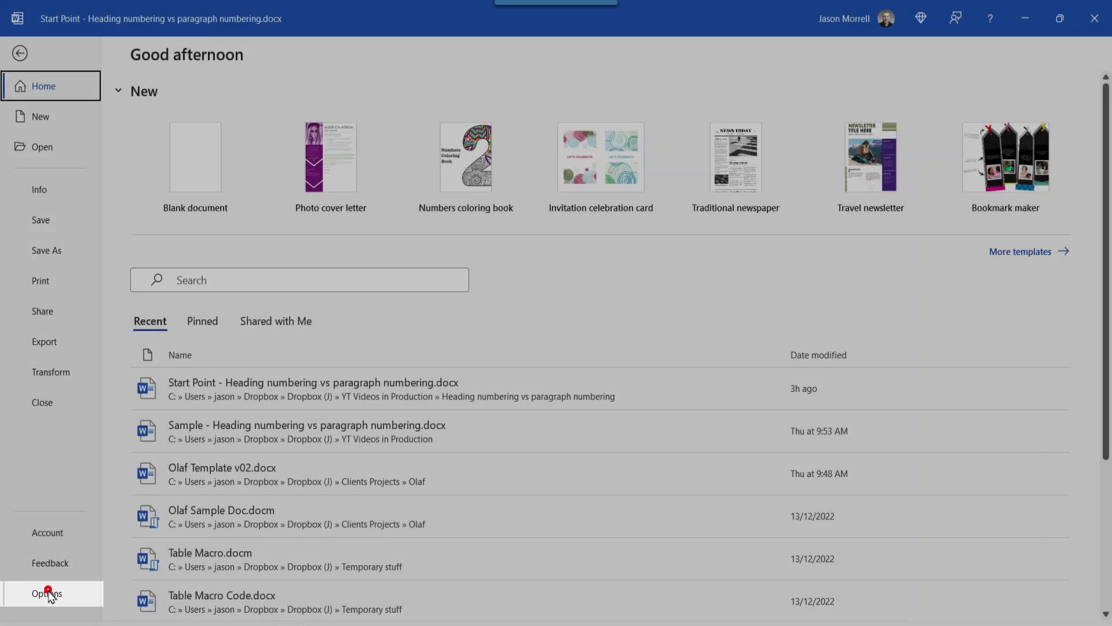
pyautogui.click(48, 592)
pyautogui.click(251, 102)
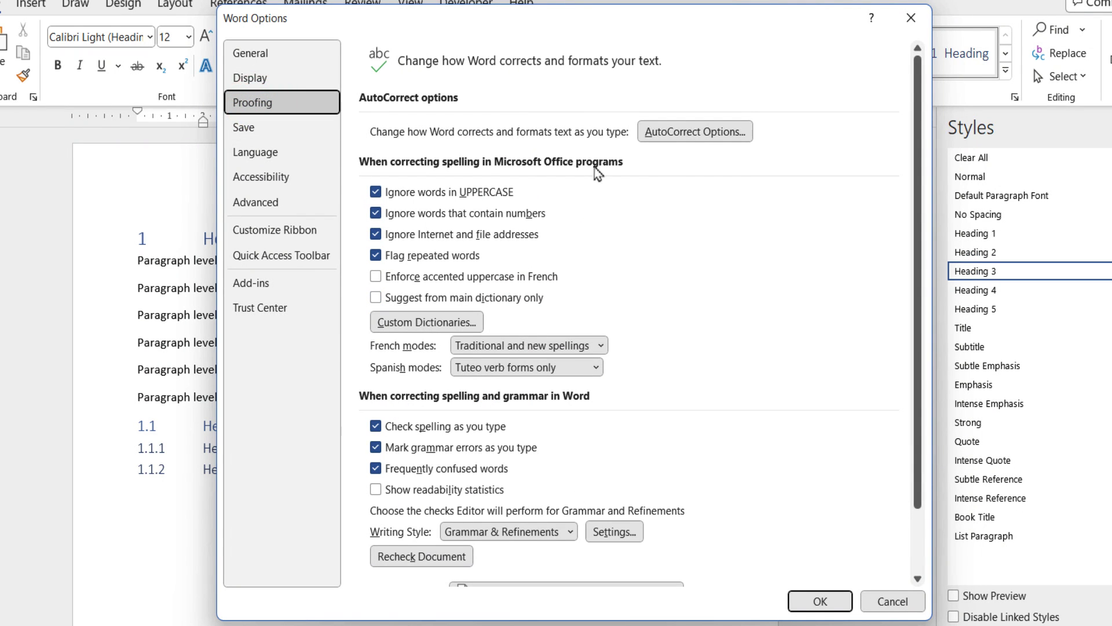
pyautogui.click(684, 132)
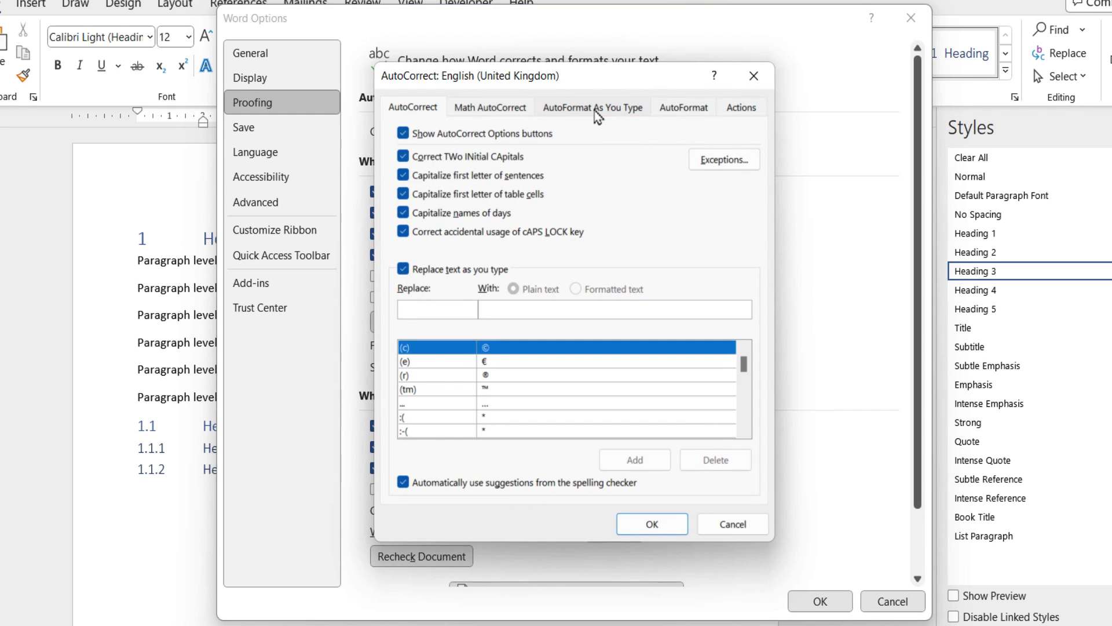
pyautogui.click(597, 113)
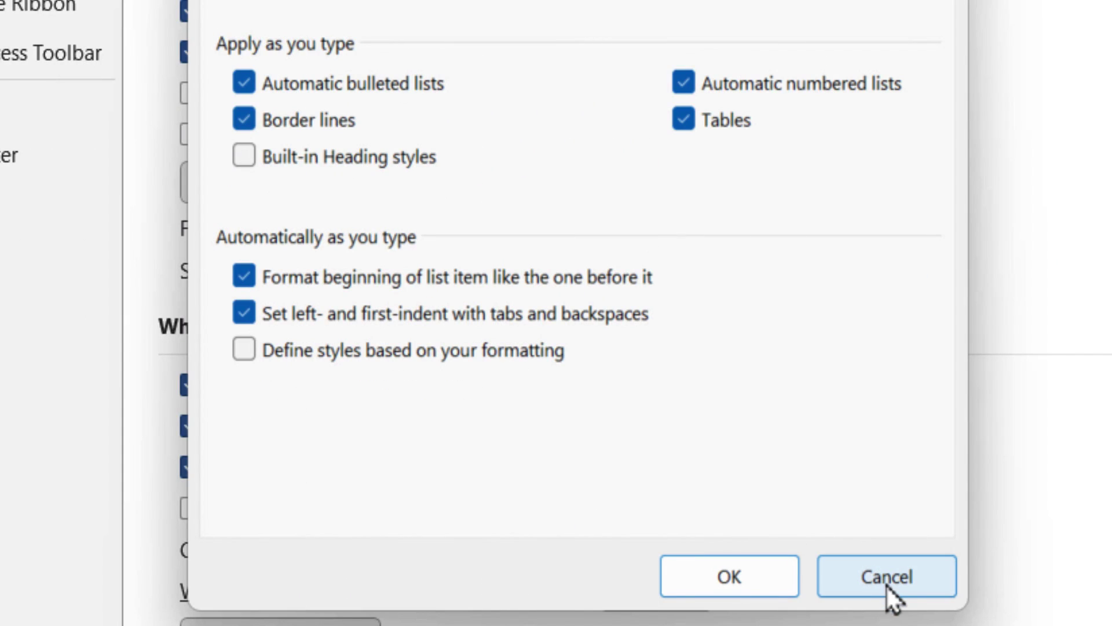
pyautogui.click(733, 527)
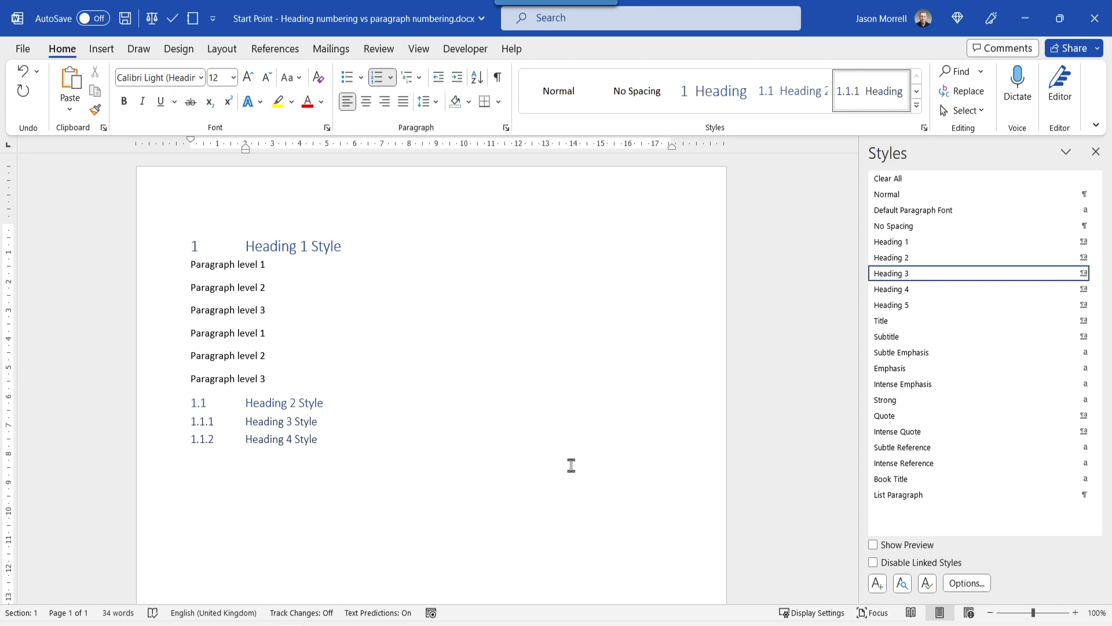
pyautogui.moveTo(318, 380); pyautogui.dragTo(184, 278)
pyautogui.click(333, 340)
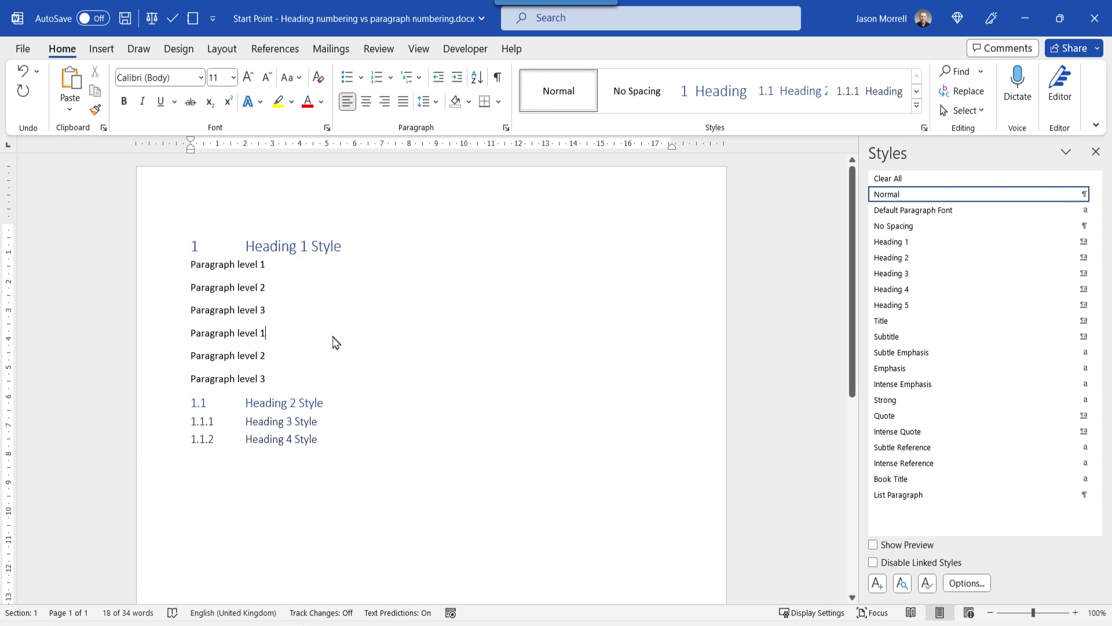
# - Open the multilevel list definition for the heading numbering from the "Heading 1 Style" line
pyautogui.click(246, 244)
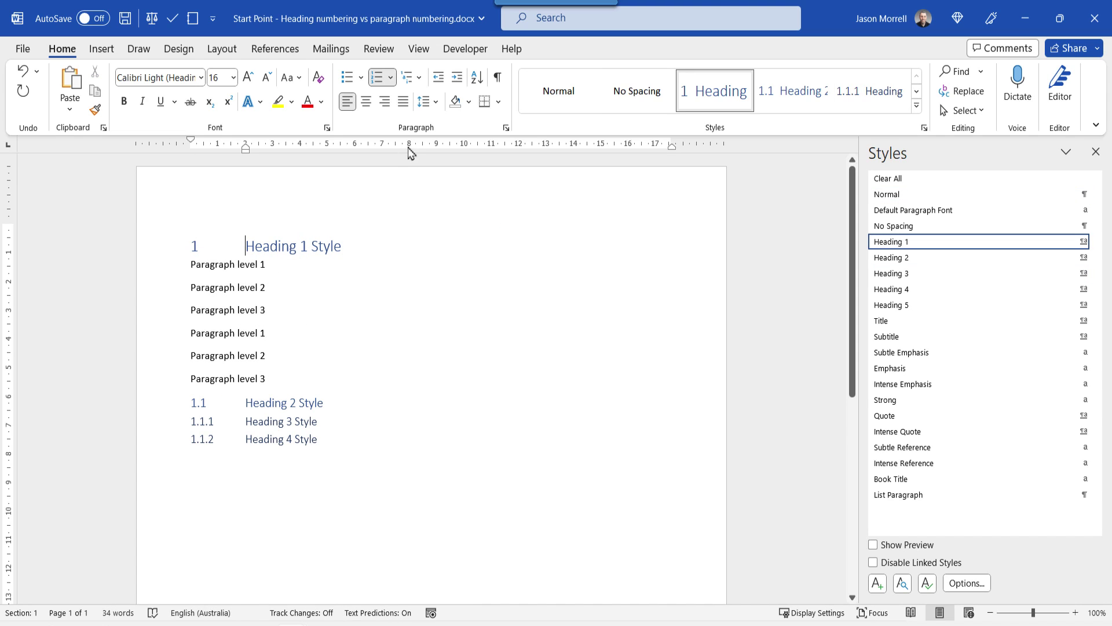
pyautogui.click(417, 77)
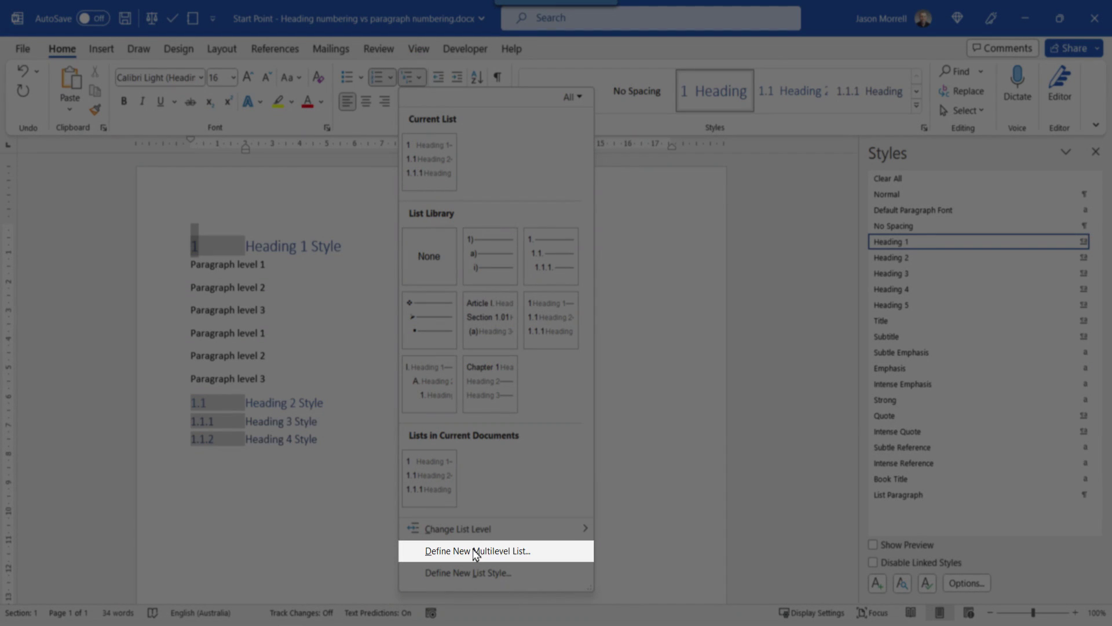
pyautogui.click(473, 549)
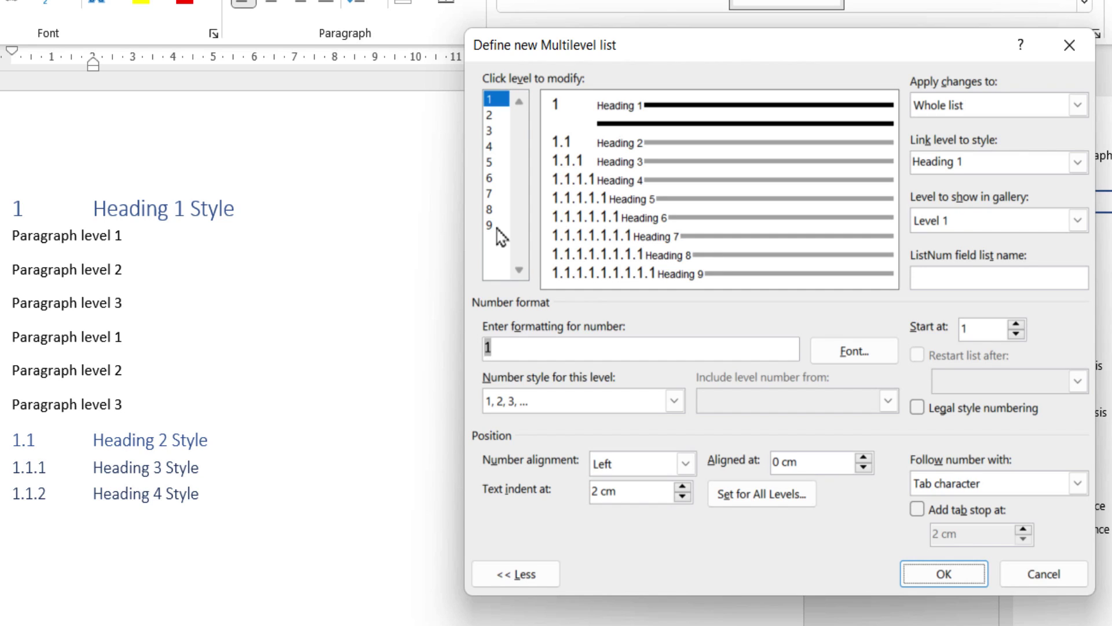
# - Set list level 7 to align at 1 cm, indent its text at 2 cm and restart numbering after Level 1
pyautogui.click(495, 195)
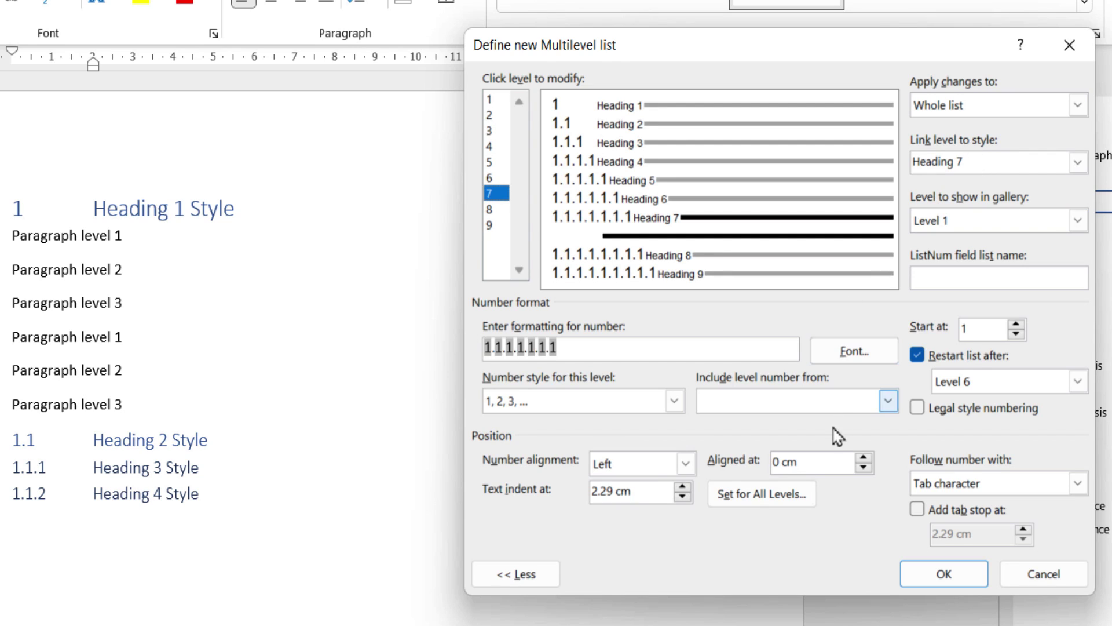
pyautogui.click(823, 464)
pyautogui.press('BackSpace')
pyautogui.press('BackSpace')
pyautogui.press('BackSpace')
pyautogui.press('BackSpace')
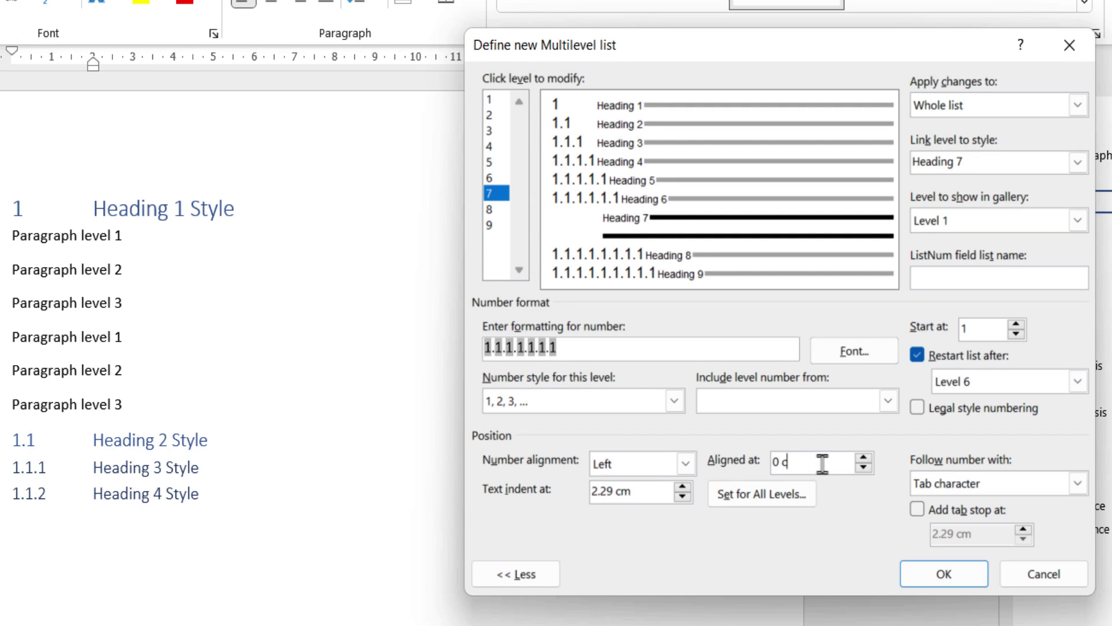
pyautogui.write('1cm')
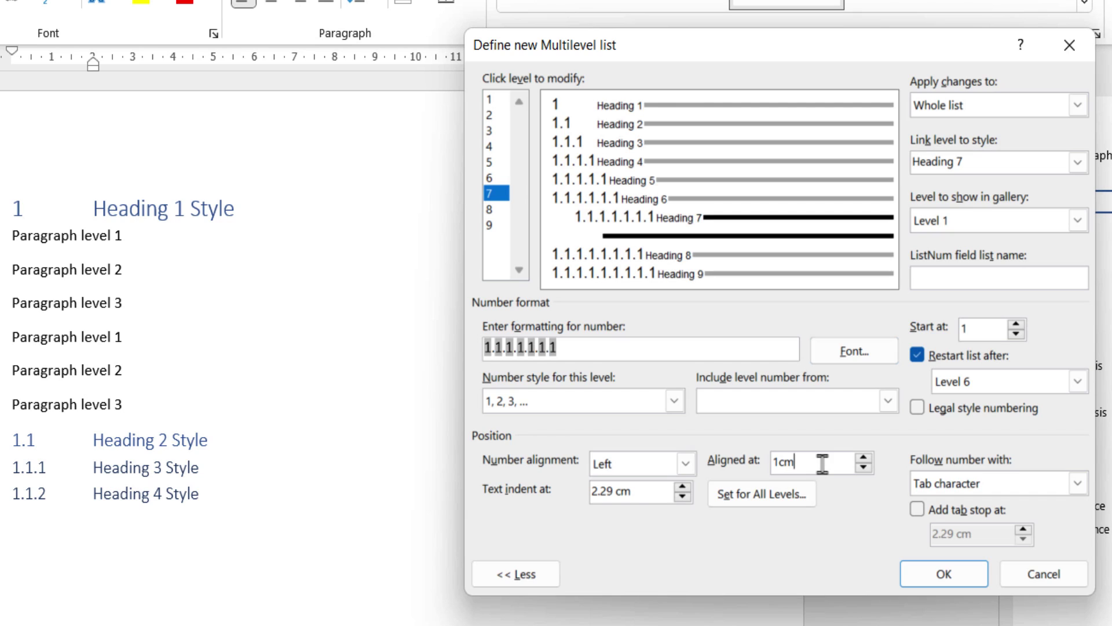
pyautogui.press('Tab')
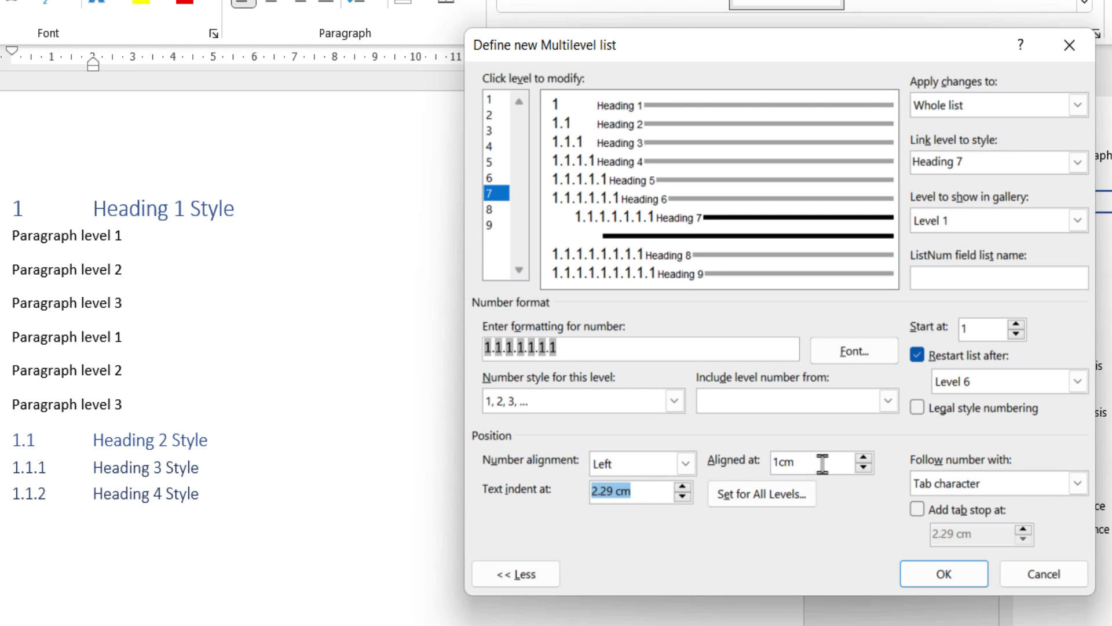
pyautogui.write('2cm')
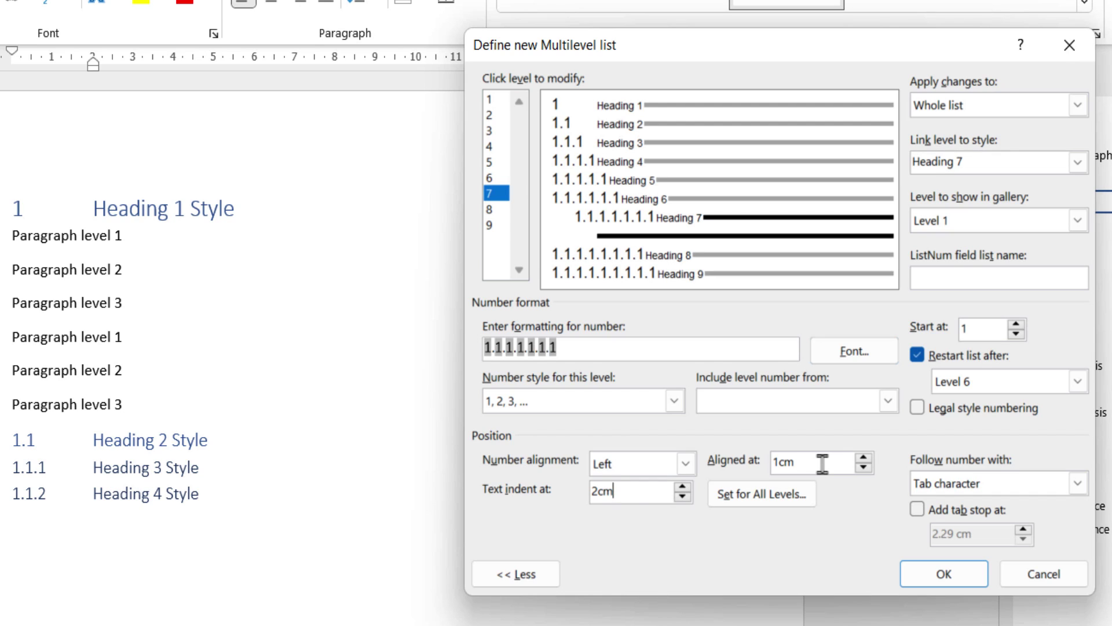
pyautogui.click(991, 384)
pyautogui.click(983, 402)
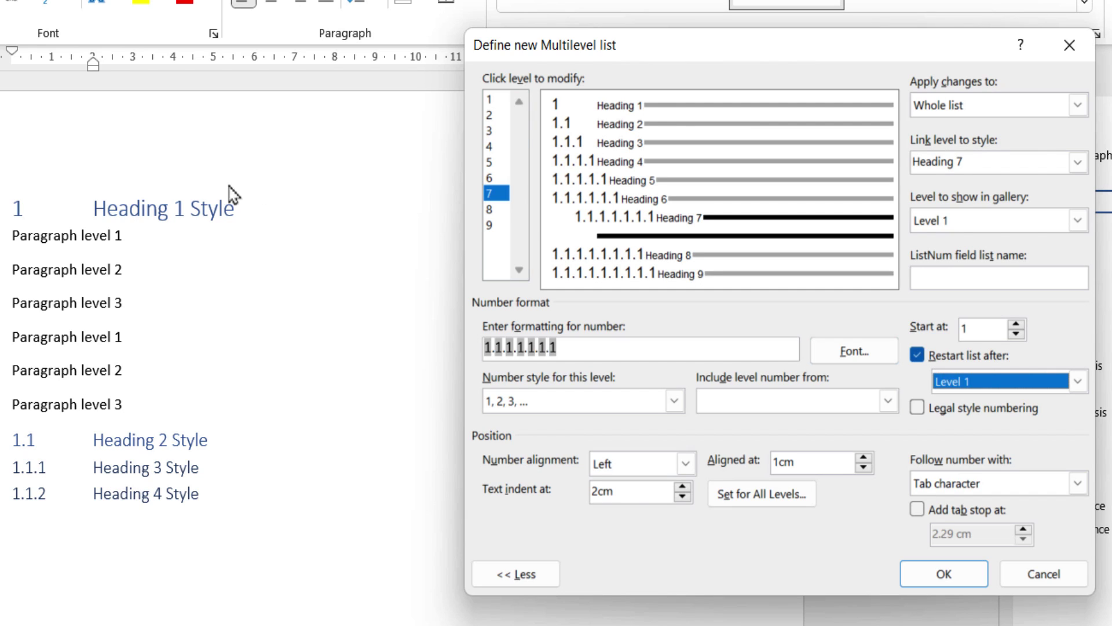
# - Set list level 8 to align at 2 cm with its text indented at 3 cm
pyautogui.click(492, 209)
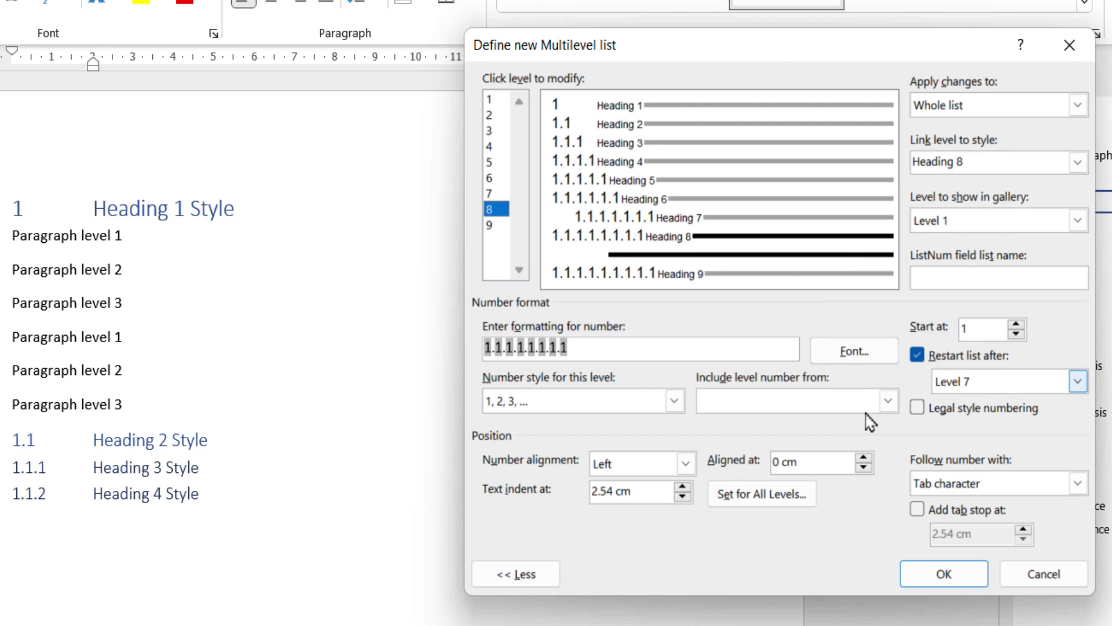
pyautogui.click(812, 461)
pyautogui.press('BackSpace')
pyautogui.press('BackSpace')
pyautogui.press('BackSpace')
pyautogui.press('BackSpace')
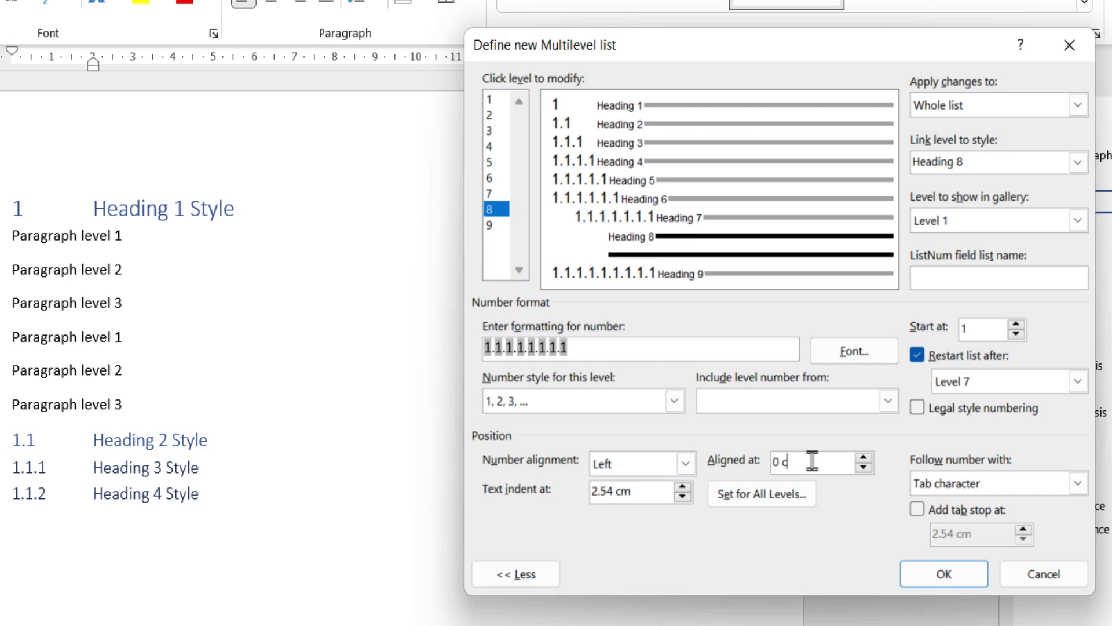
pyautogui.write('2cm')
pyautogui.press('Tab')
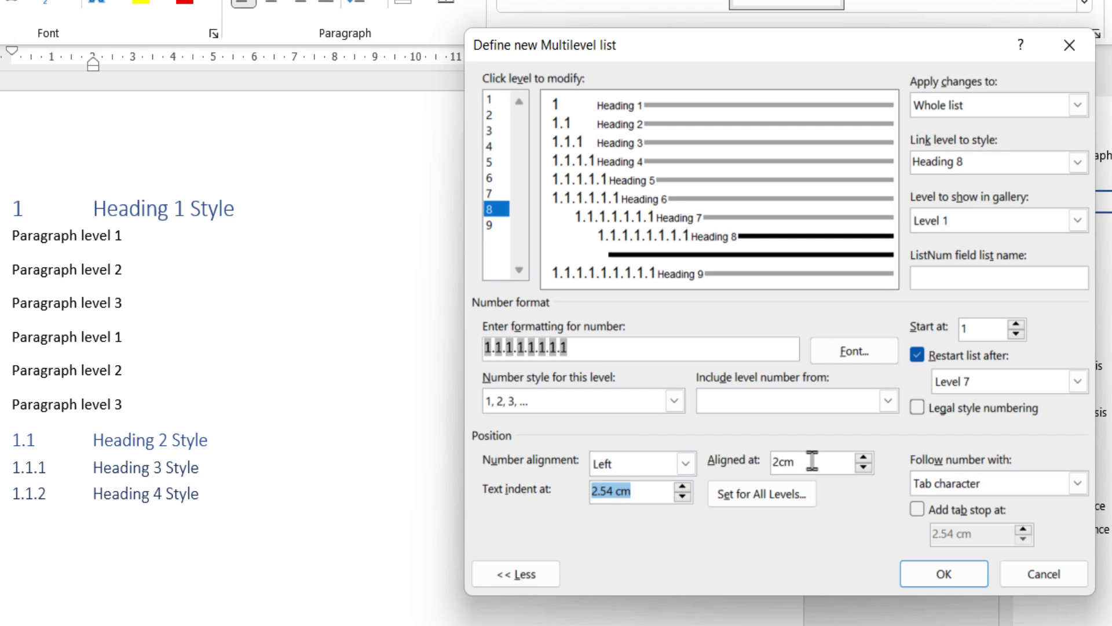
pyautogui.write('3cm')
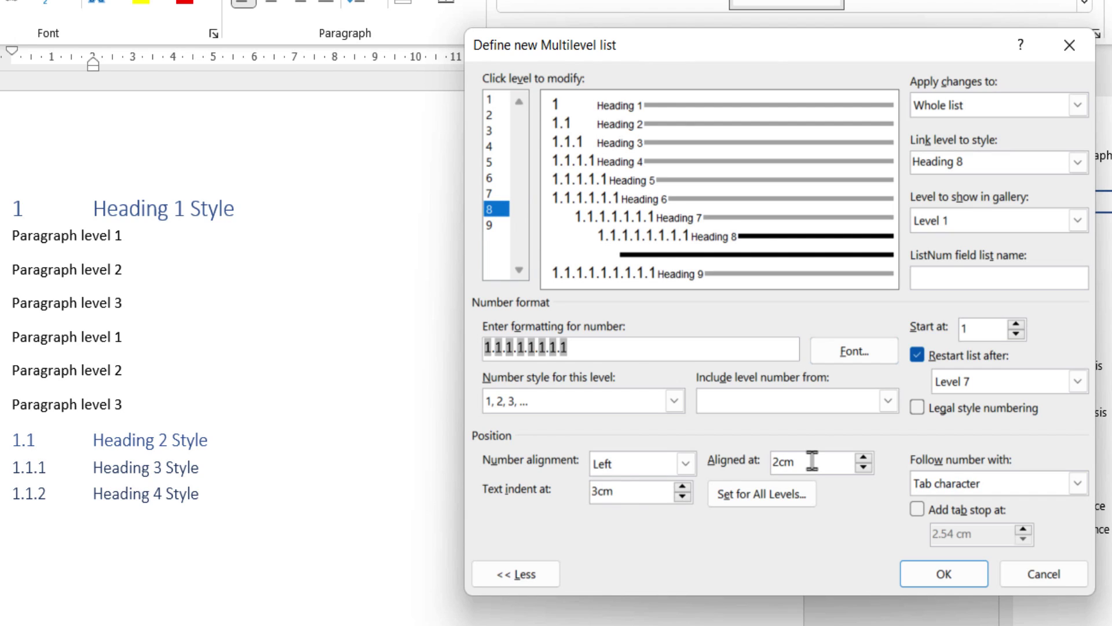
# - Set list level 9 to align at 3 cm with its text indented at 4 cm, and apply the multilevel list definition
pyautogui.click(498, 226)
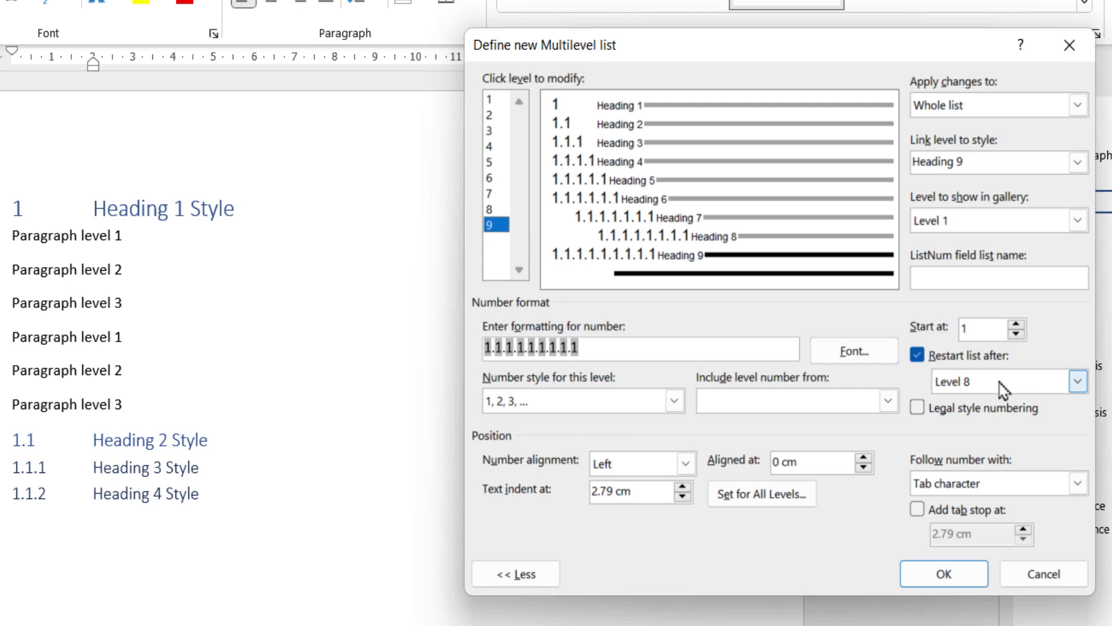
pyautogui.click(812, 457)
pyautogui.press('BackSpace')
pyautogui.press('BackSpace')
pyautogui.press('BackSpace')
pyautogui.press('BackSpace')
pyautogui.write('3cm')
pyautogui.press('Tab')
pyautogui.write('4cm')
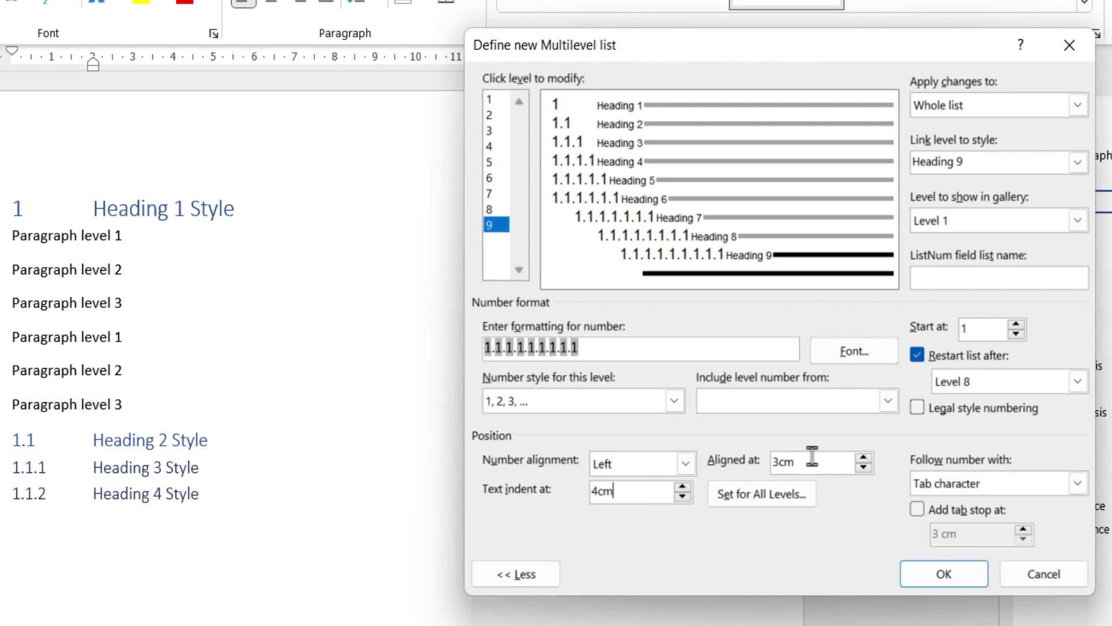
pyautogui.click(941, 575)
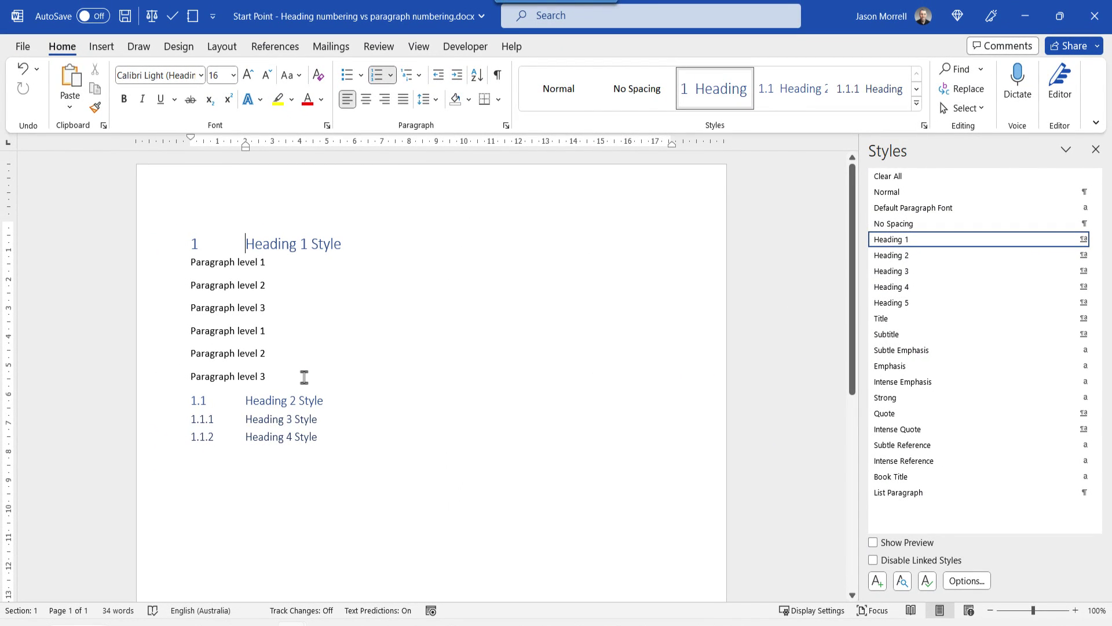
# - Show all styles in the Styles pane and apply Heading 7 to the six paragraph lines below "Heading 1 Style"
pyautogui.moveTo(297, 378); pyautogui.dragTo(184, 265)
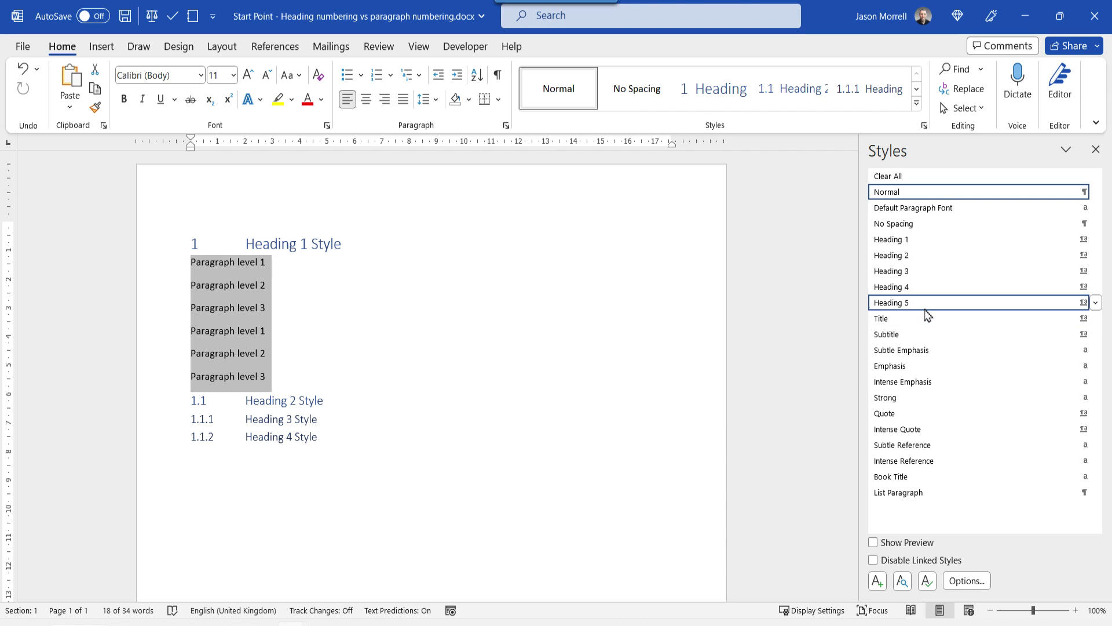
pyautogui.moveTo(927, 326)
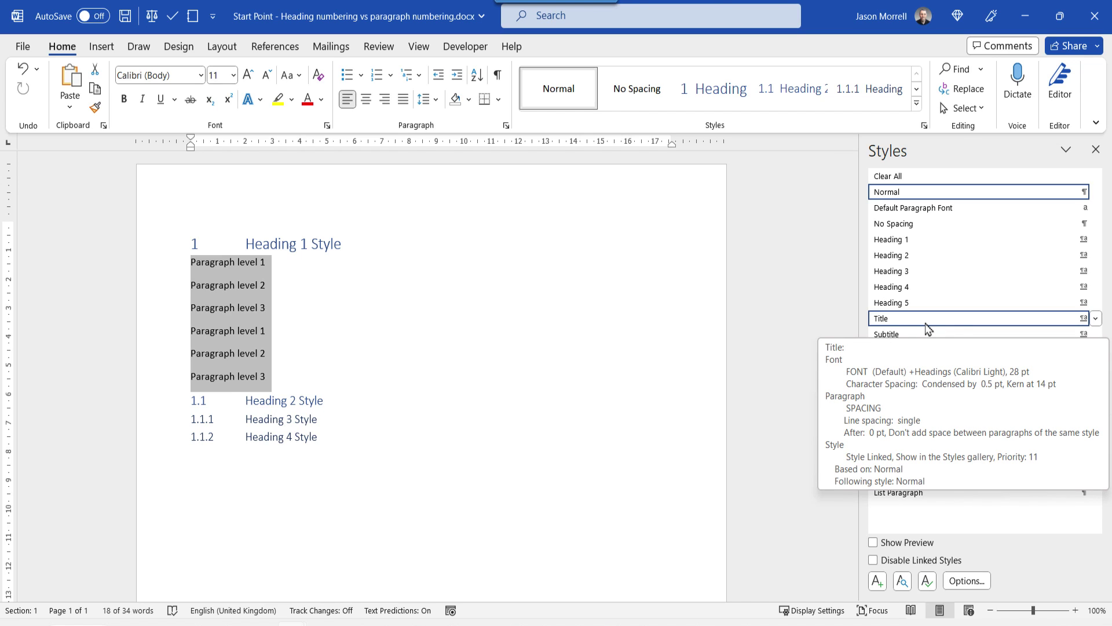
pyautogui.click(960, 581)
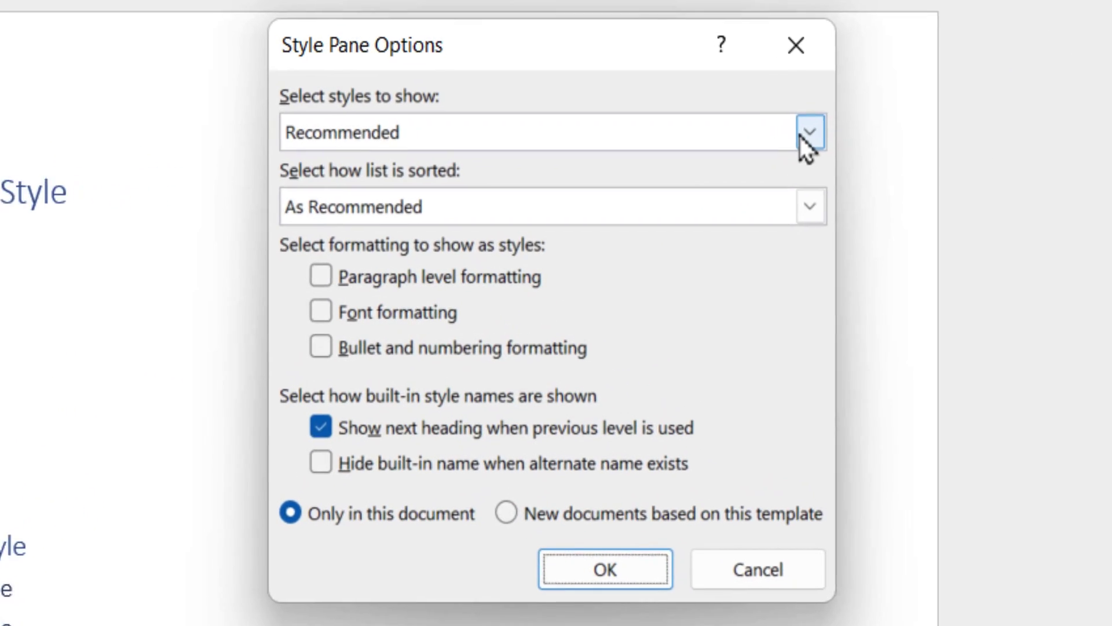
pyautogui.click(670, 217)
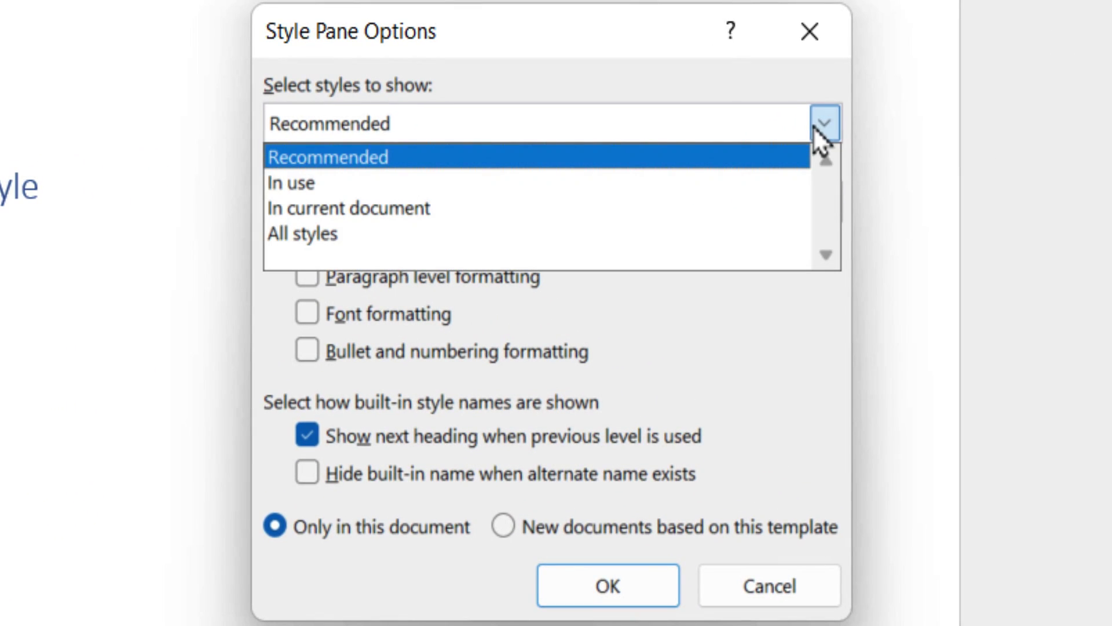
pyautogui.click(689, 238)
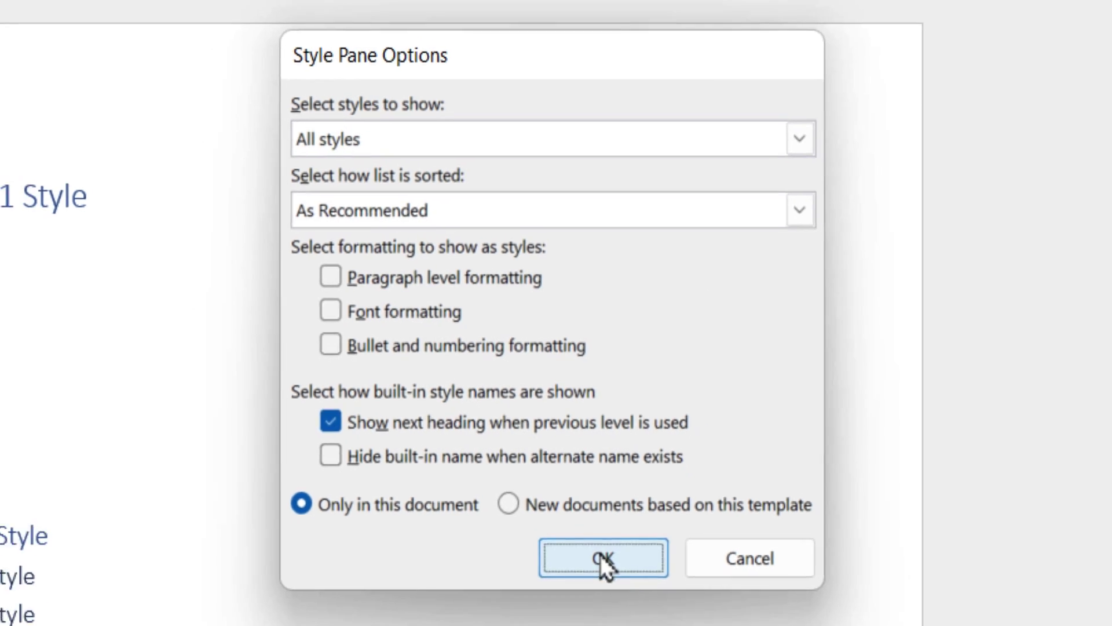
pyautogui.click(607, 585)
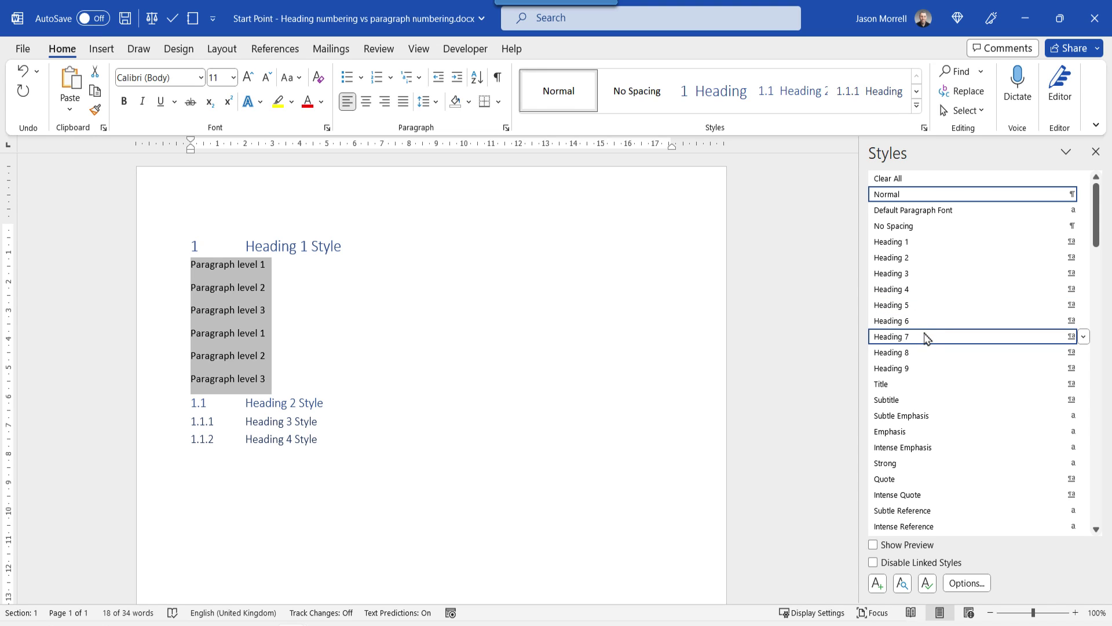
pyautogui.moveTo(923, 371)
pyautogui.click(892, 337)
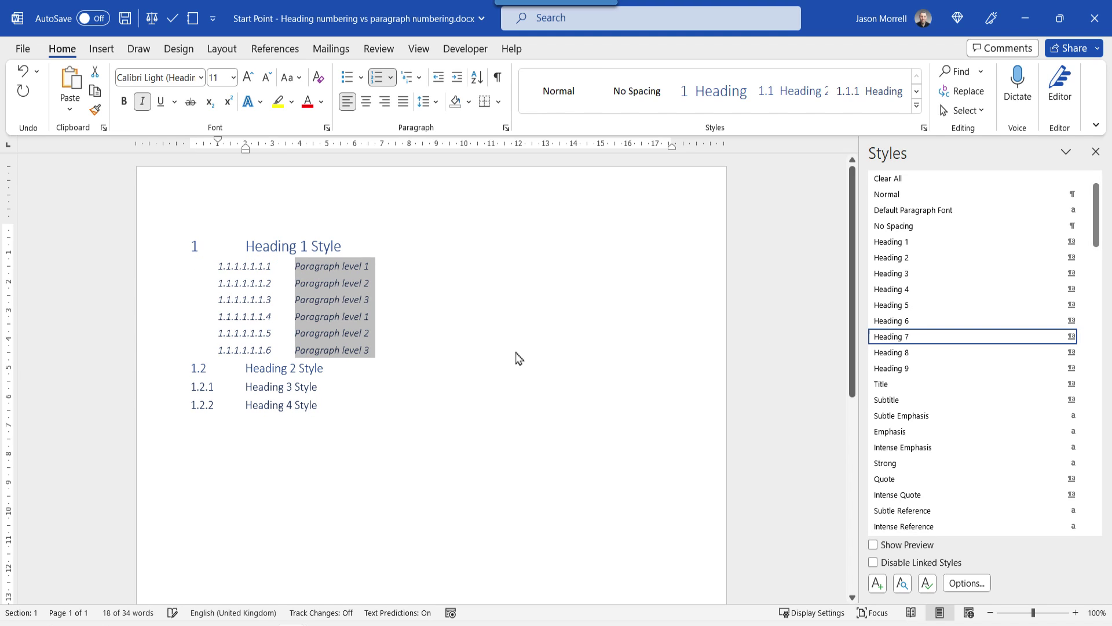
# - Demote the first "Paragraph level 2" line by one list level and the first "Paragraph level 3" line by two
pyautogui.click(297, 288)
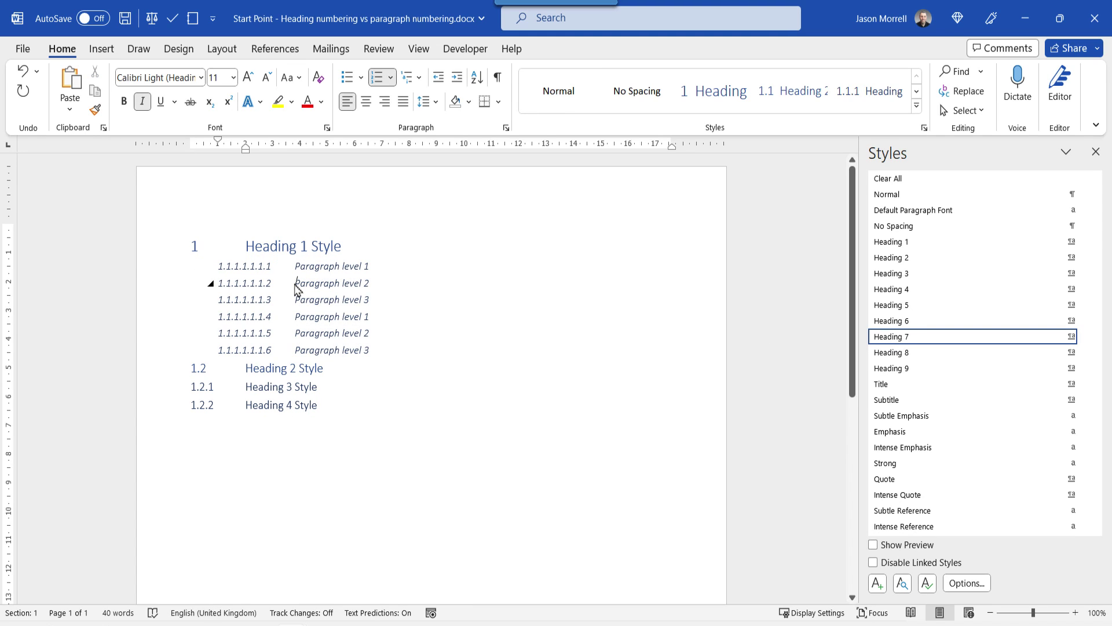
pyautogui.press('Tab')
pyautogui.press('Down')
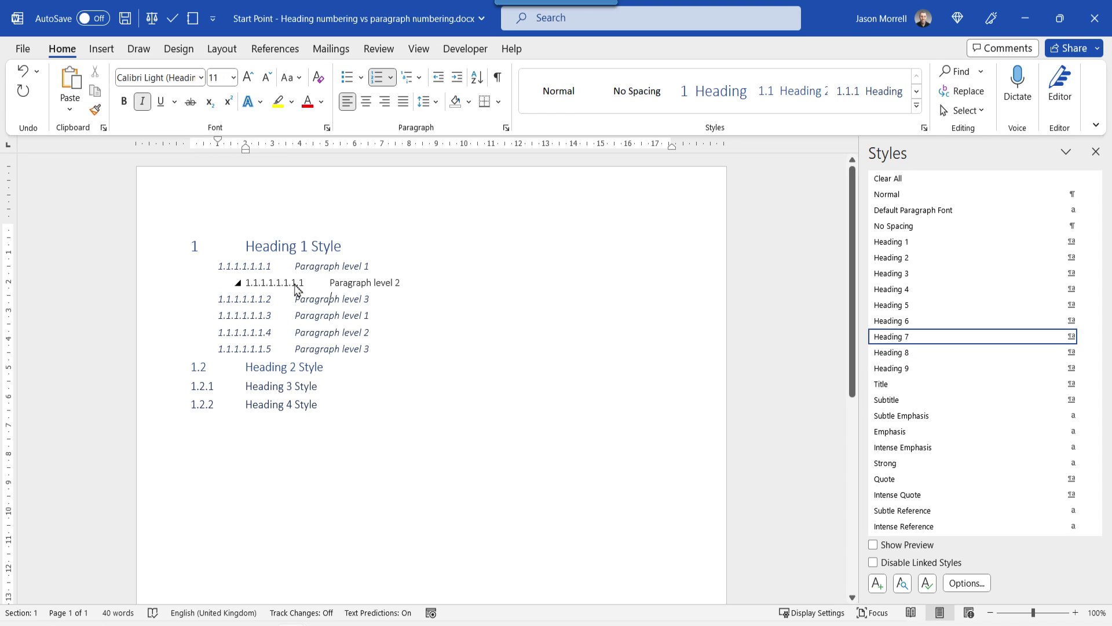
pyautogui.press('Tab')
pyautogui.press('Tab')
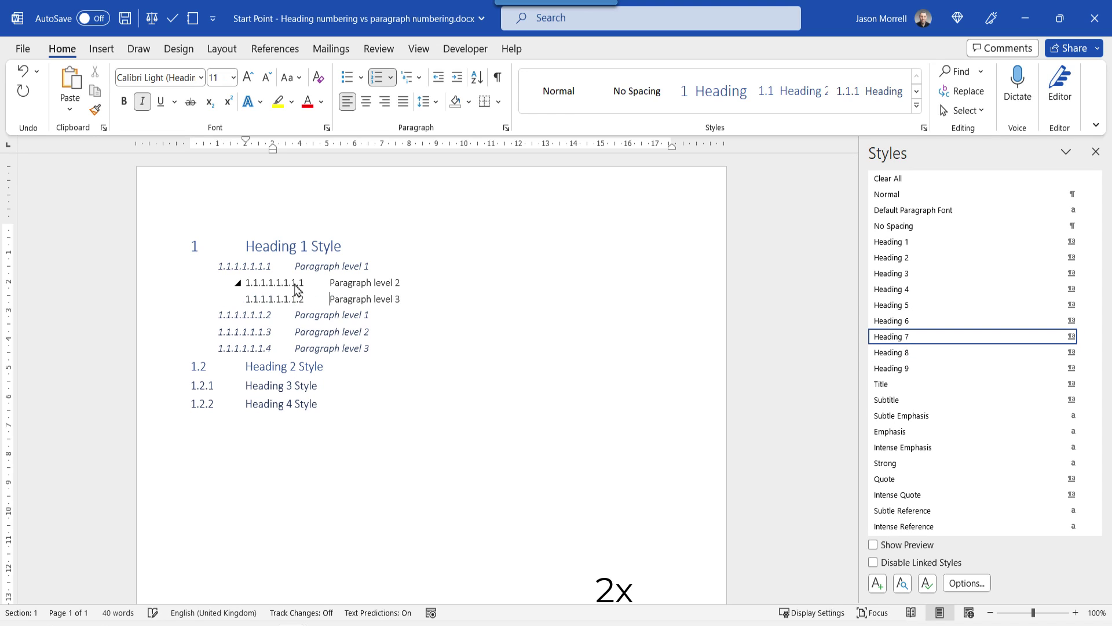
# - Demote the second "Paragraph level 2" line by one list level and the second "Paragraph level 3" line by two
pyautogui.press('Down')
pyautogui.press('Down')
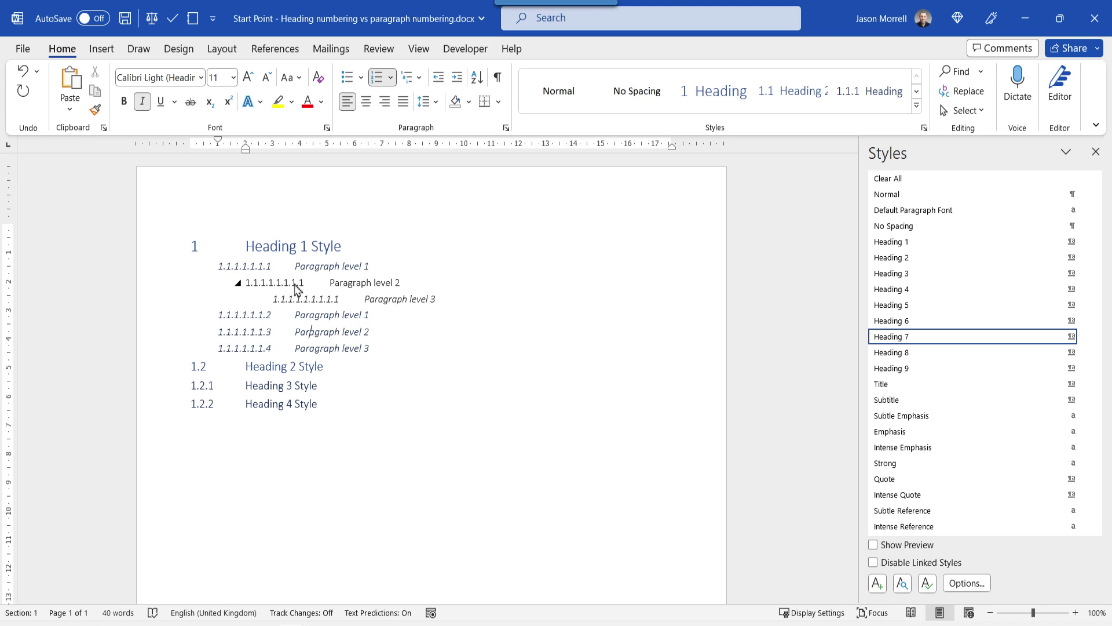
pyautogui.press('Tab')
pyautogui.press('Down')
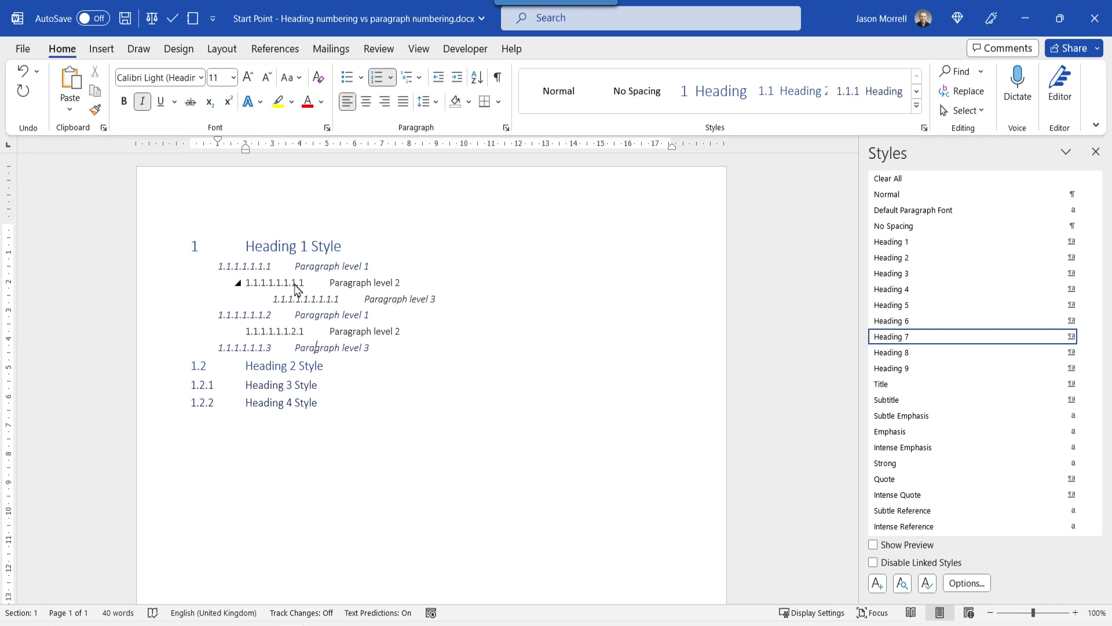
pyautogui.press('Tab')
pyautogui.press('Tab')
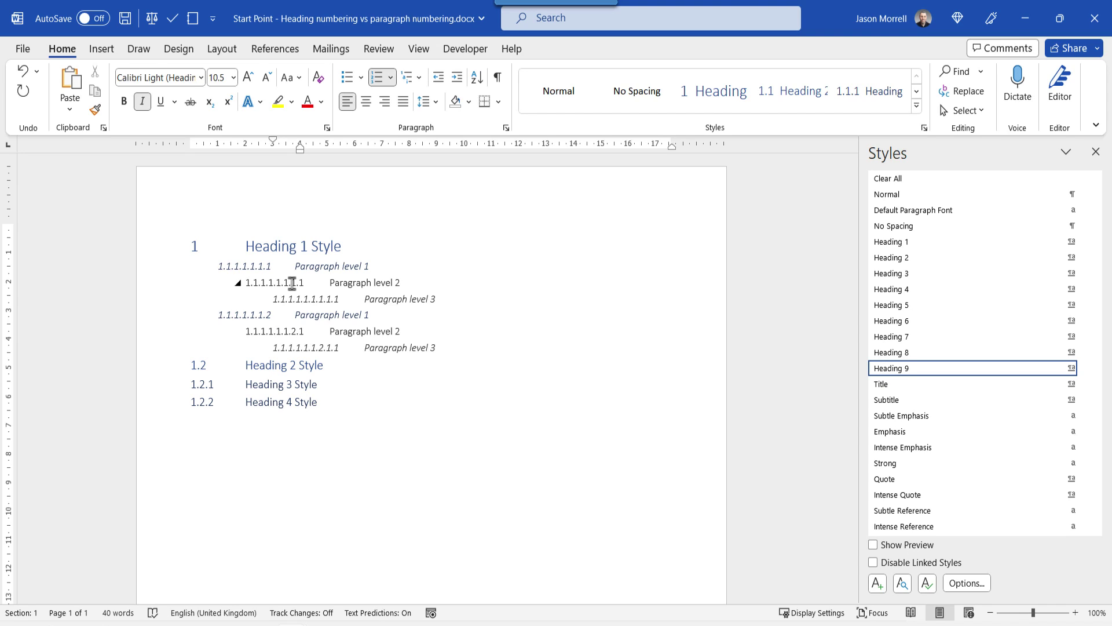
# - Redefine level 7 of the heading multilevel list to show only its own number in the 1, 2, 3 style
pyautogui.click(249, 239)
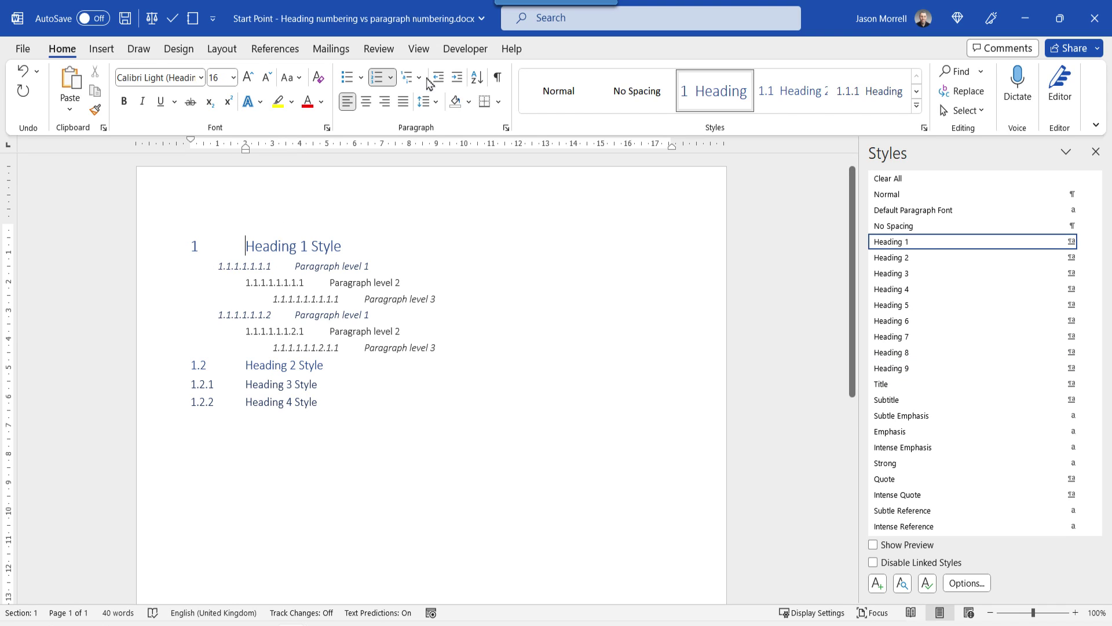
pyautogui.click(419, 78)
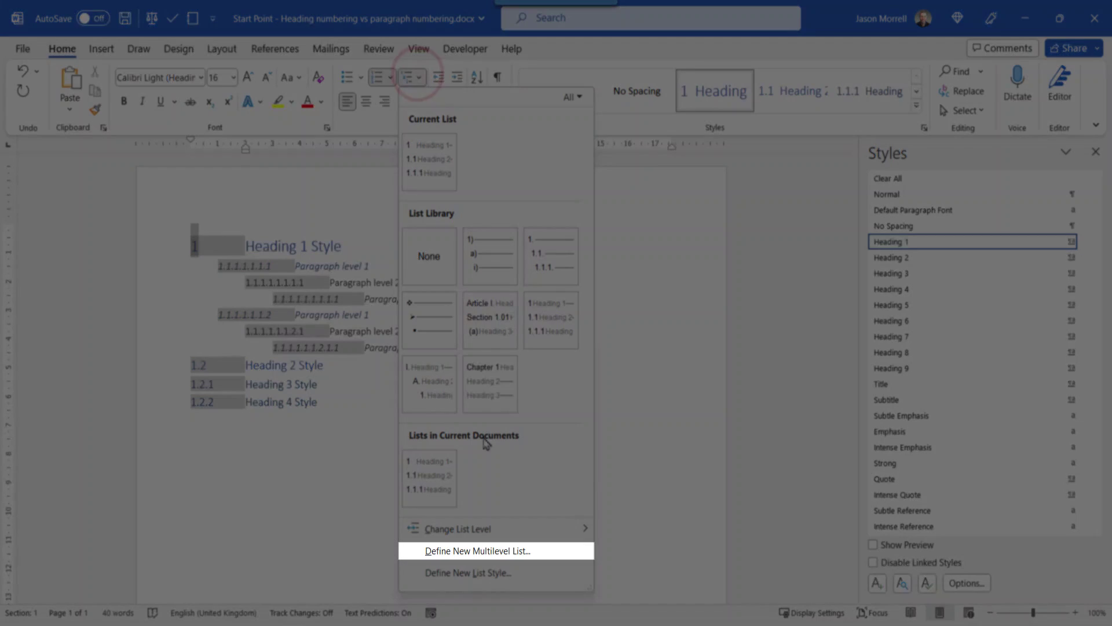
pyautogui.click(482, 553)
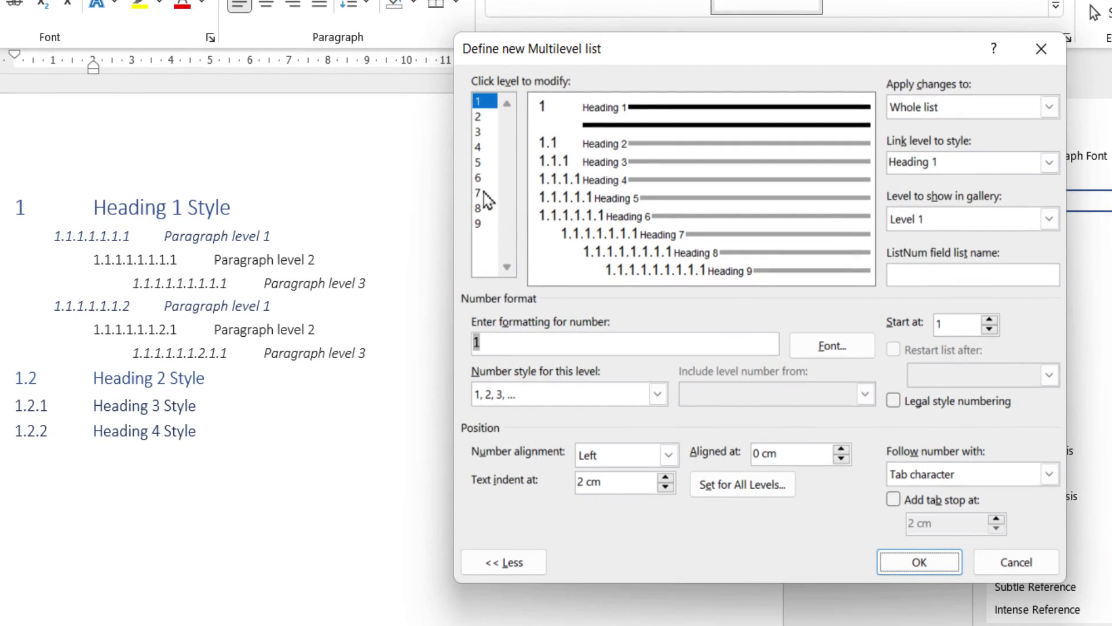
pyautogui.click(517, 236)
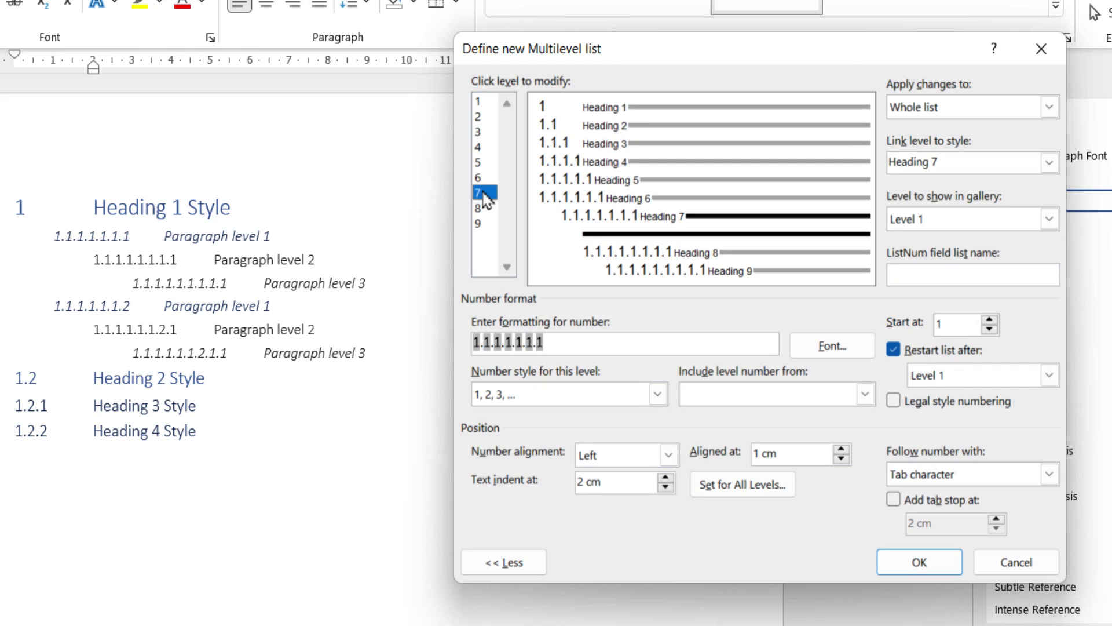
pyautogui.moveTo(576, 349); pyautogui.dragTo(467, 343)
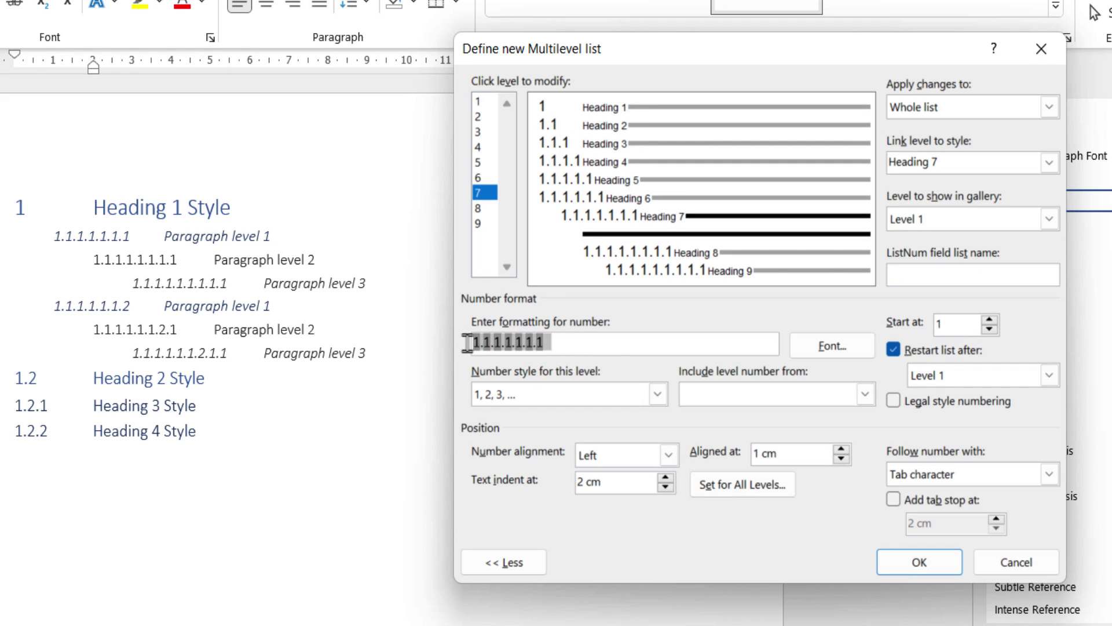
pyautogui.press('BackSpace')
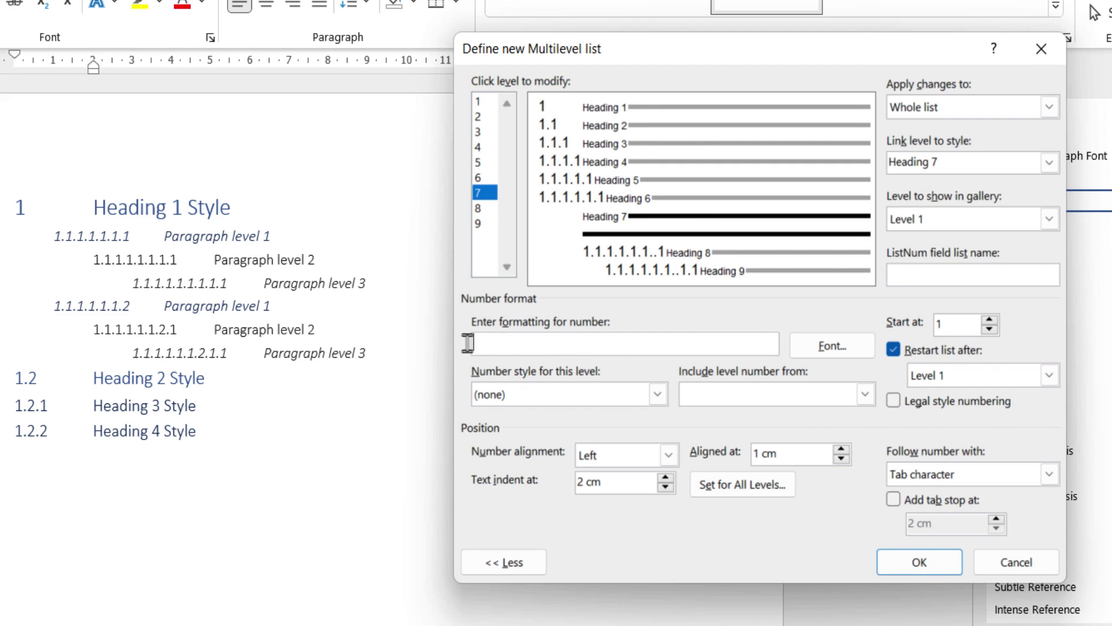
pyautogui.click(561, 398)
pyautogui.click(539, 430)
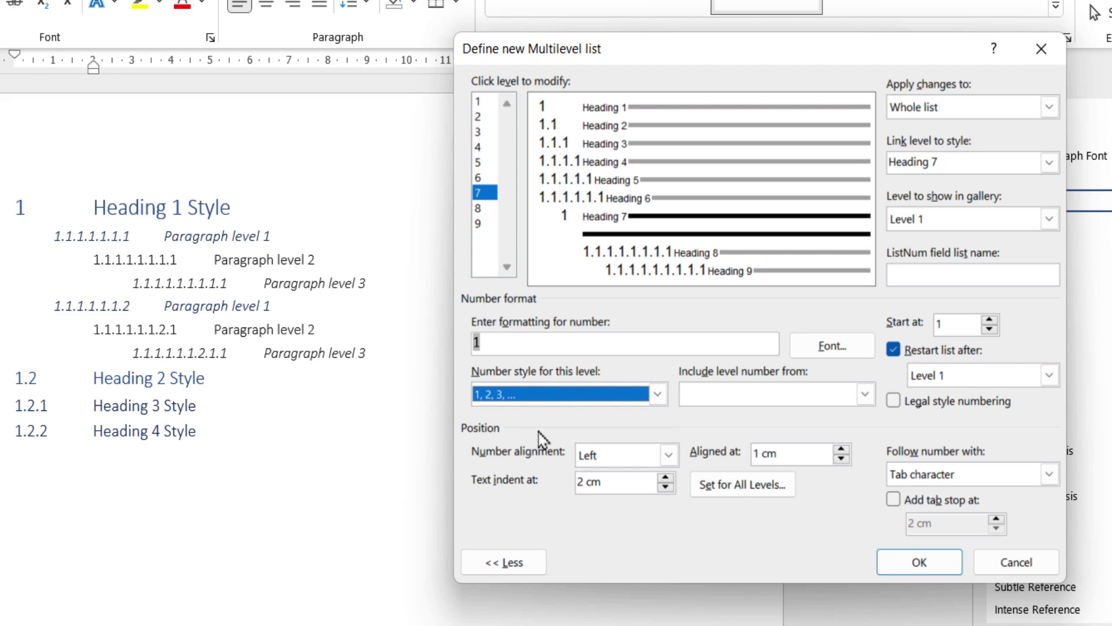
# - Replace the level 8 number format with the a, b, c style followed by a closing parenthesis
pyautogui.click(480, 207)
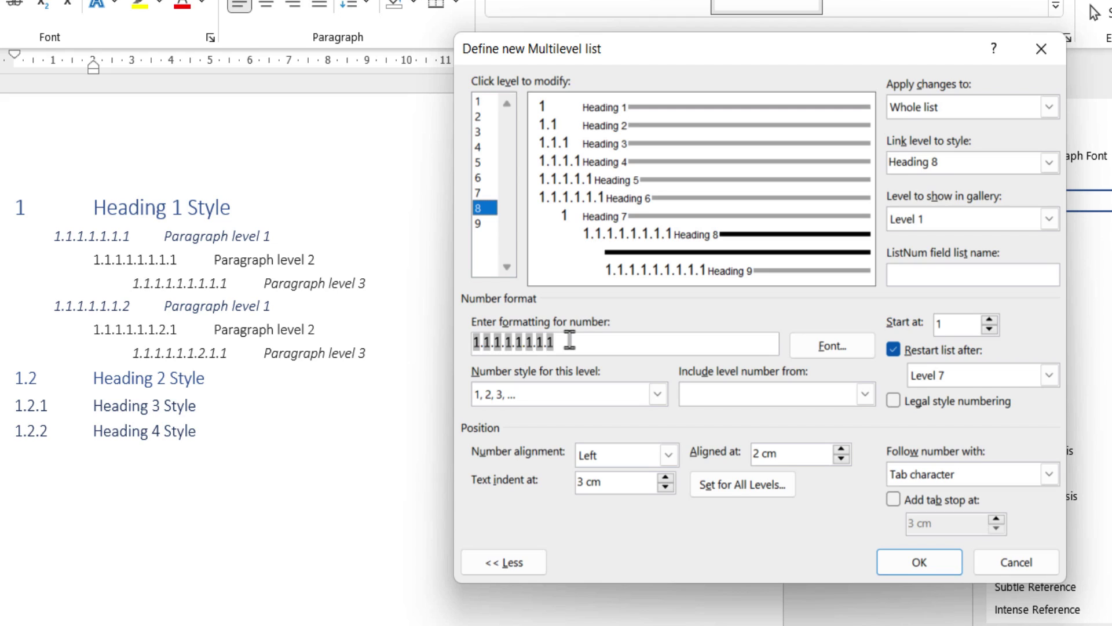
pyautogui.moveTo(570, 340); pyautogui.dragTo(433, 345)
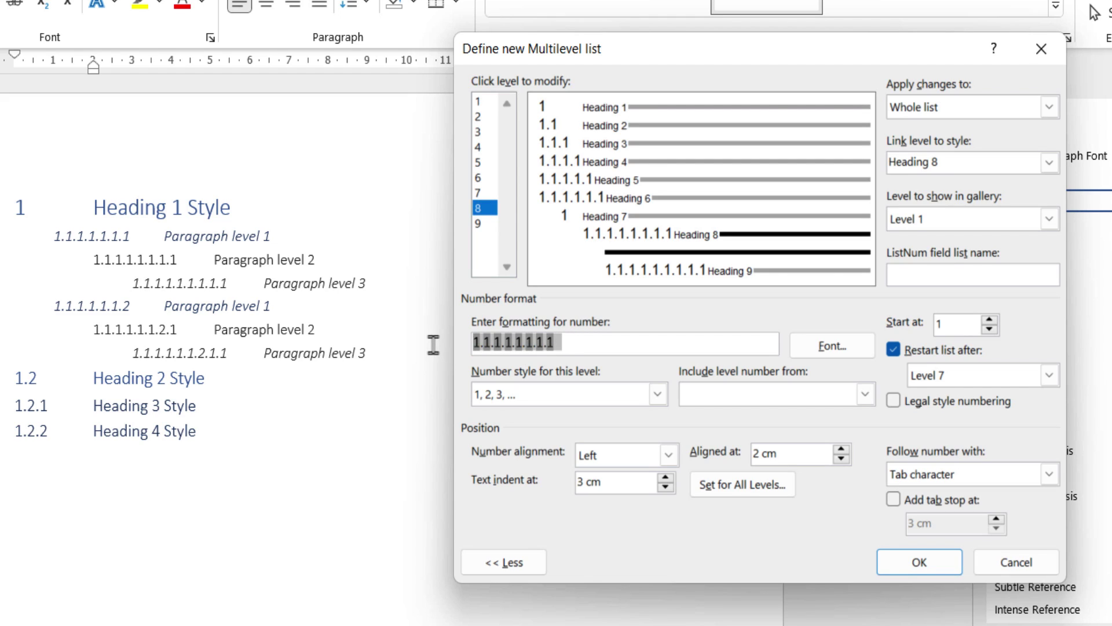
pyautogui.press('BackSpace')
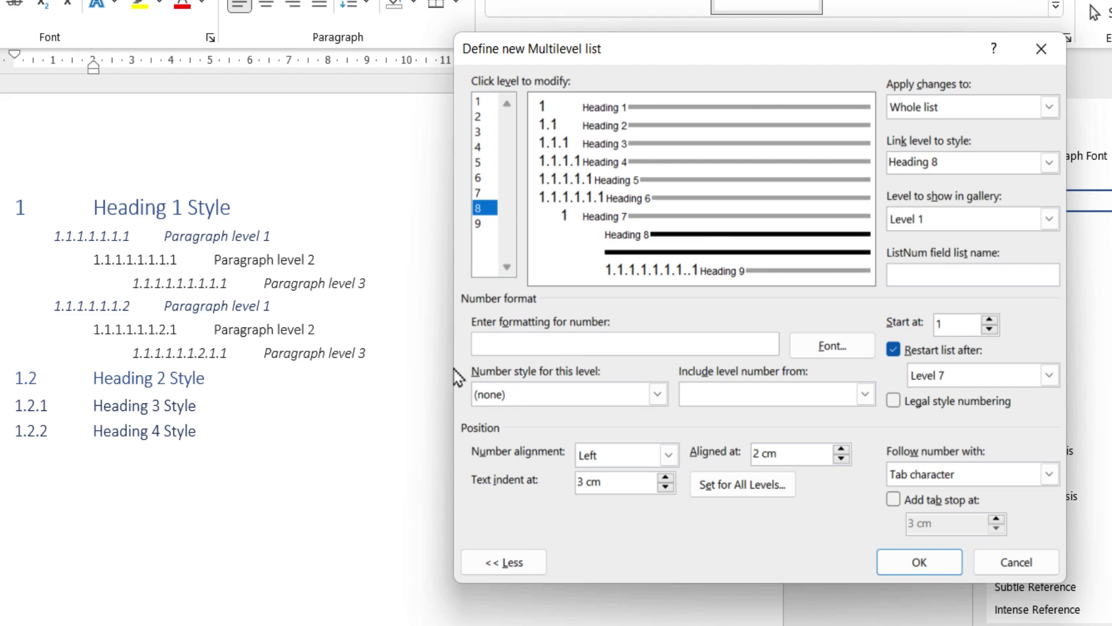
pyautogui.click(521, 394)
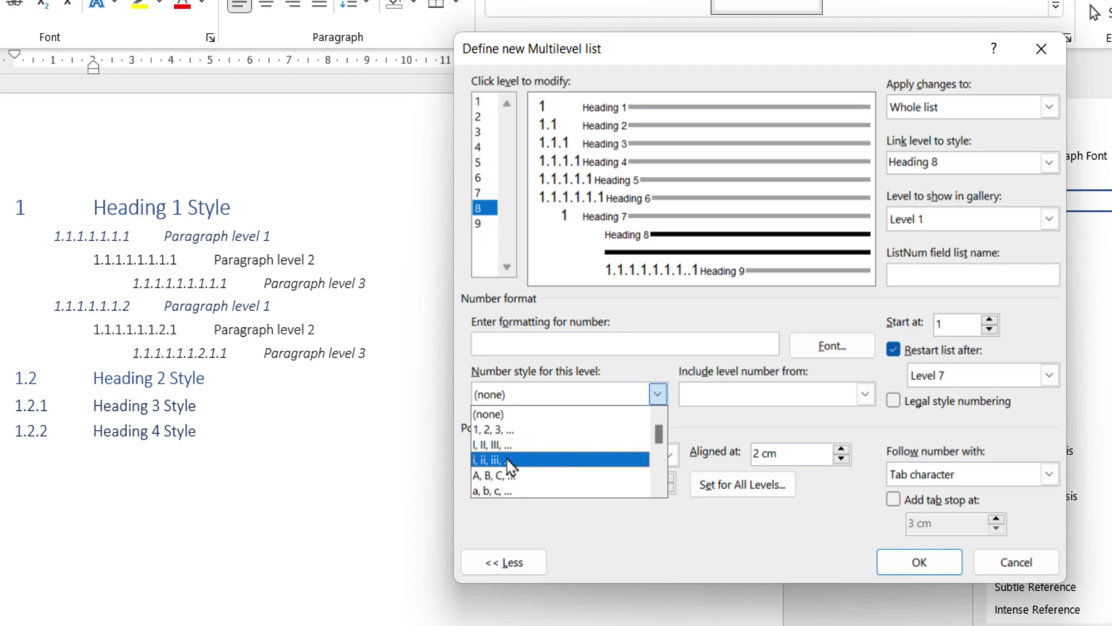
pyautogui.click(510, 492)
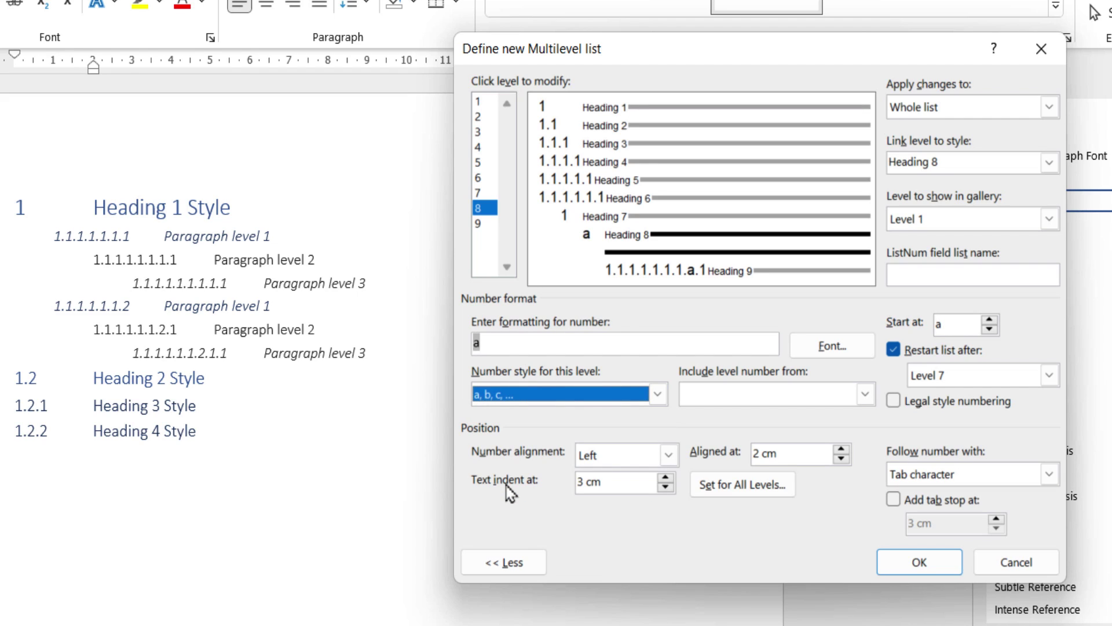
pyautogui.click(516, 342)
pyautogui.write(')')
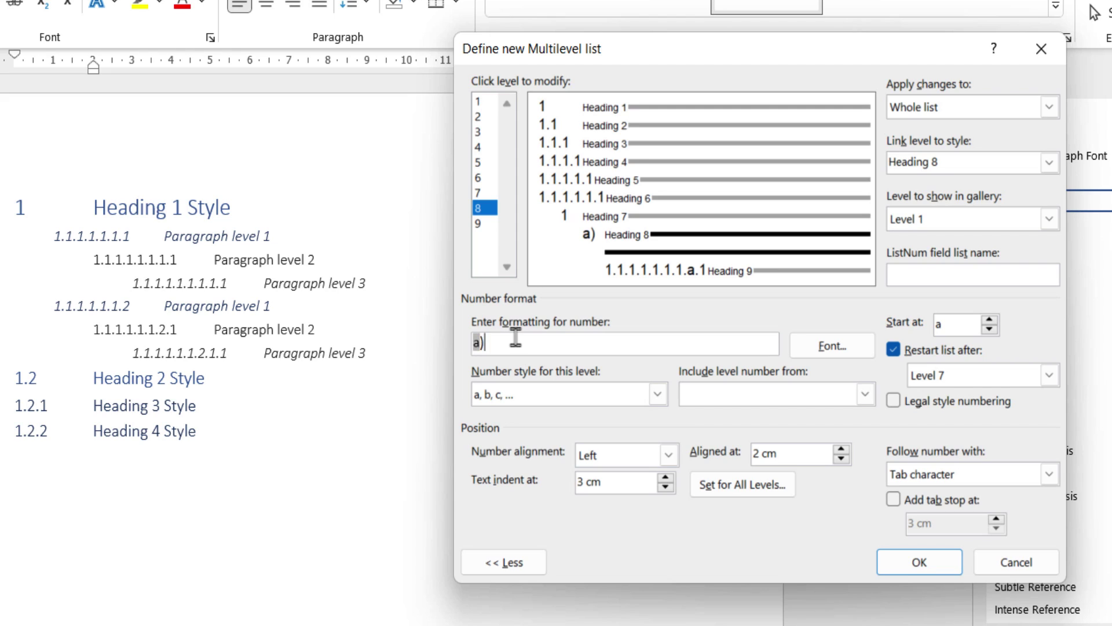
# - Replace the level 9 number format with the i, ii, iii style and apply the multilevel list definition
pyautogui.click(480, 223)
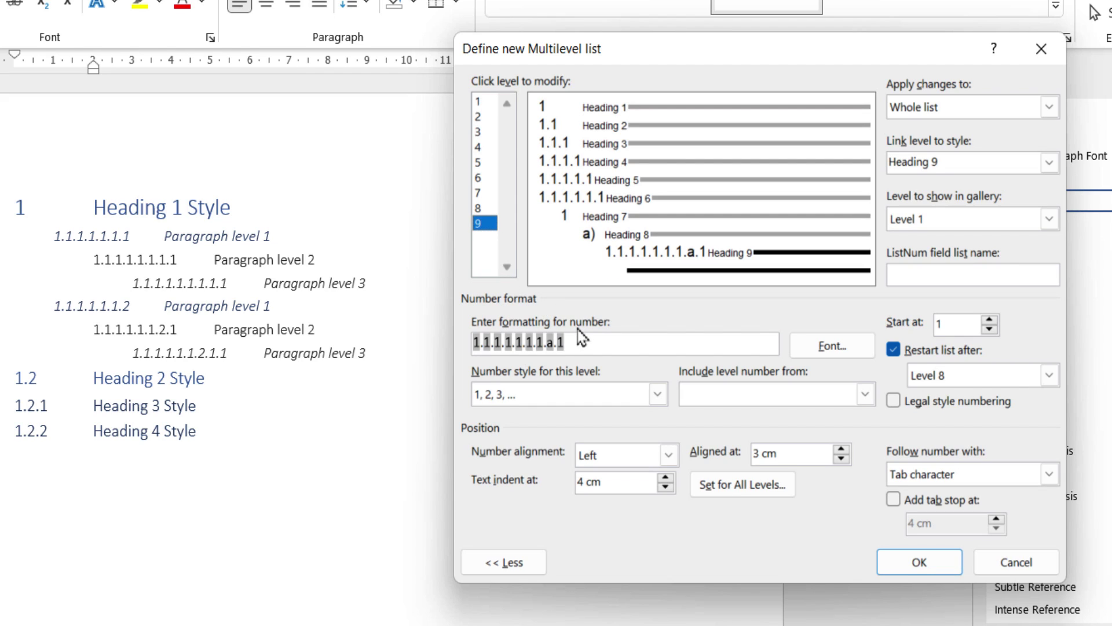
pyautogui.moveTo(582, 346); pyautogui.dragTo(448, 346)
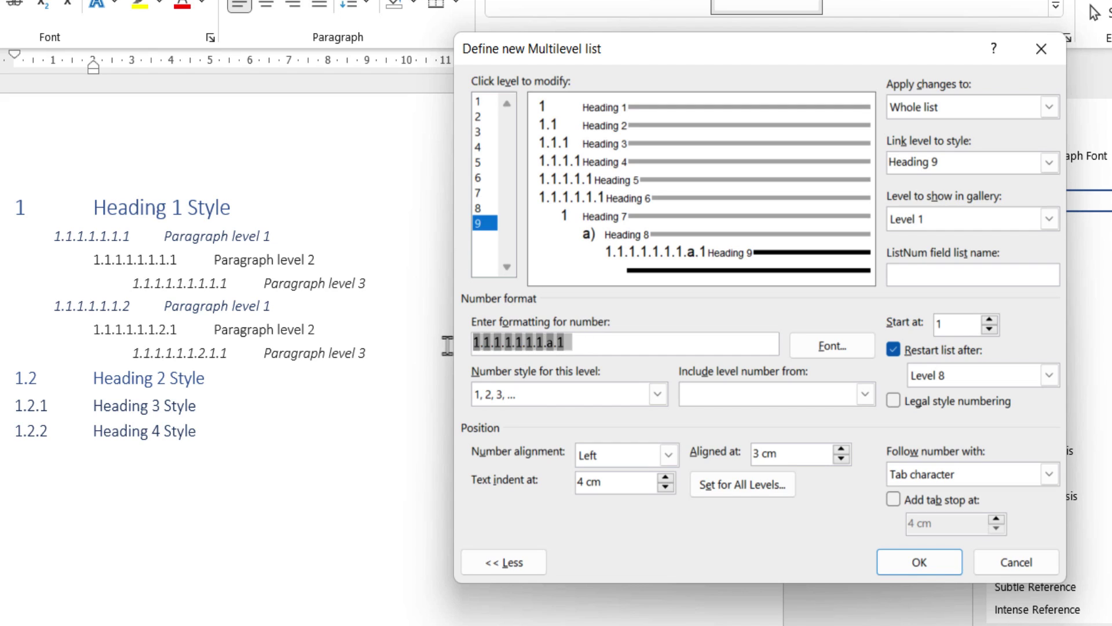
pyautogui.press('BackSpace')
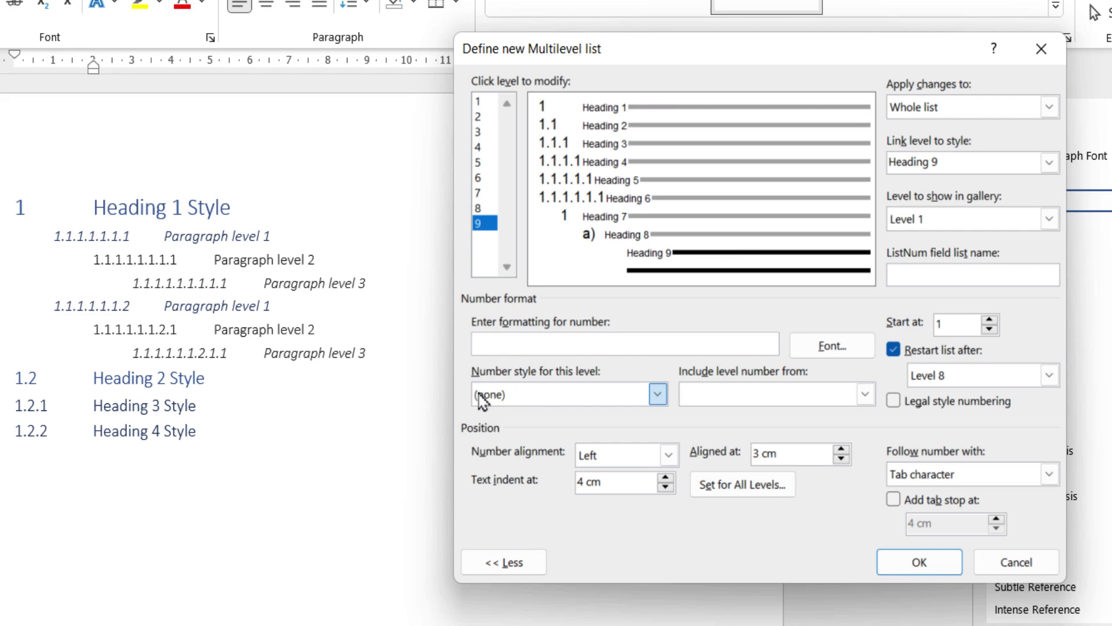
pyautogui.click(657, 394)
pyautogui.click(489, 445)
pyautogui.click(658, 394)
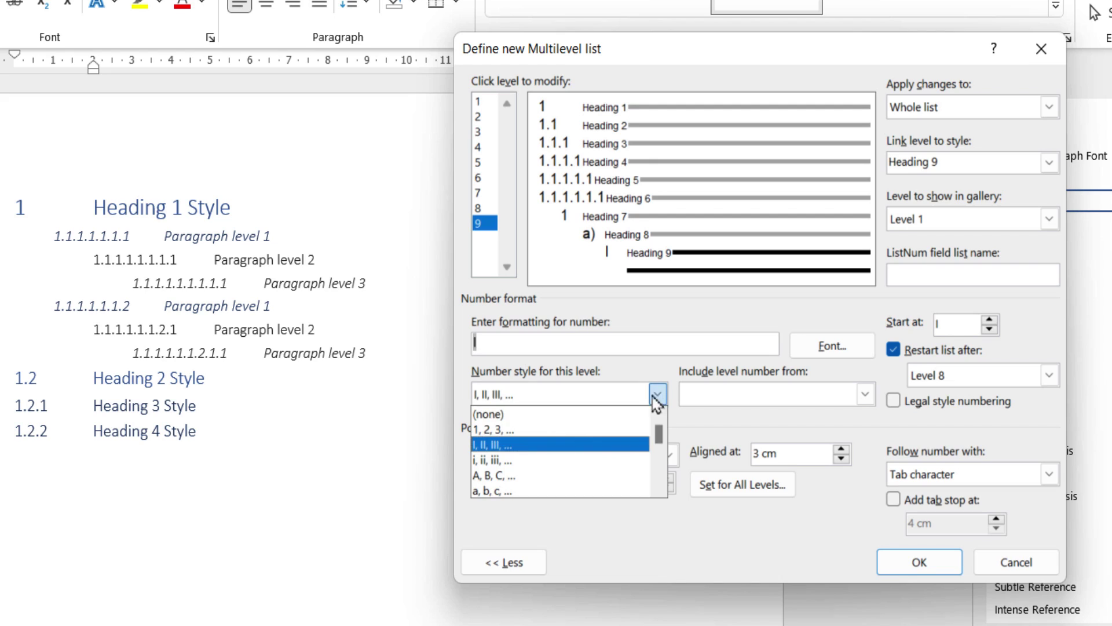
pyautogui.click(601, 462)
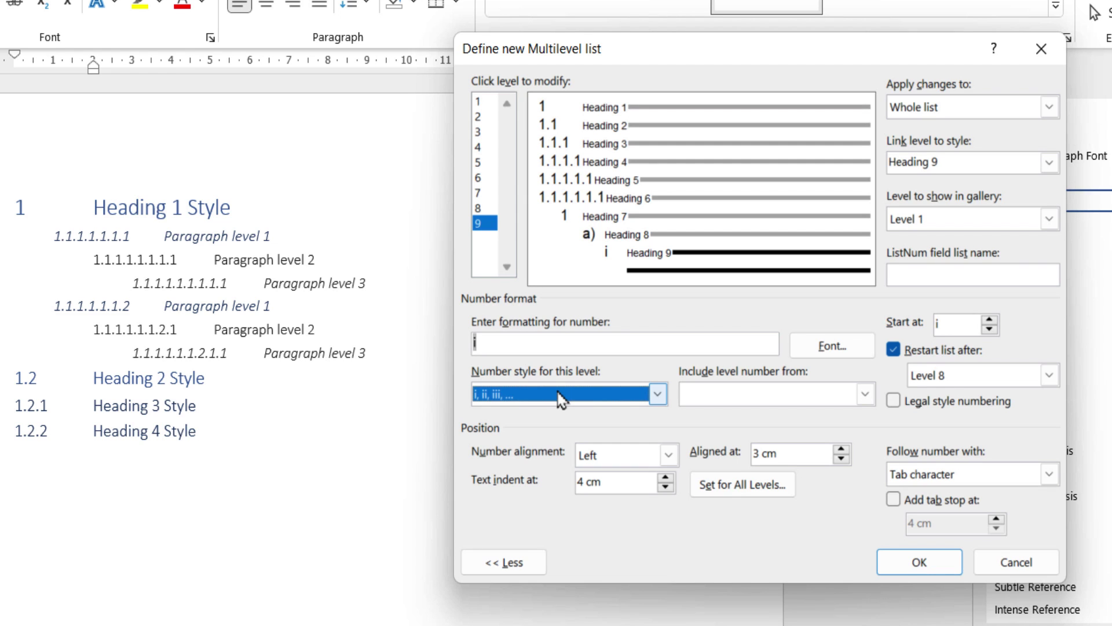
pyautogui.click(908, 560)
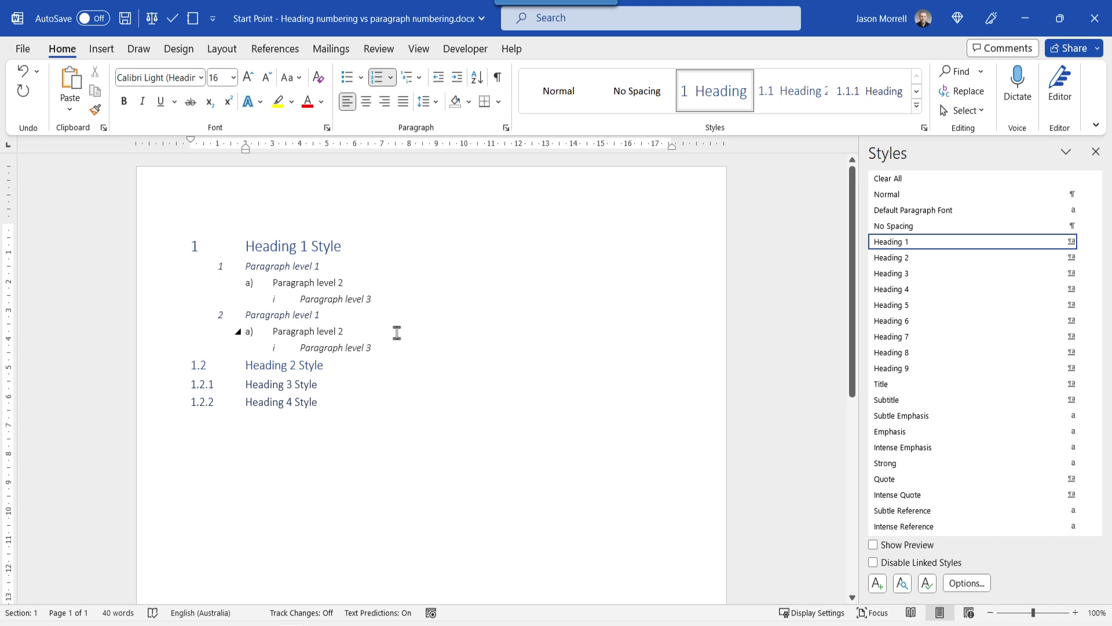
# - Modify the Heading 1 style to use a font size of 18 pt
pyautogui.rightClick(891, 243)
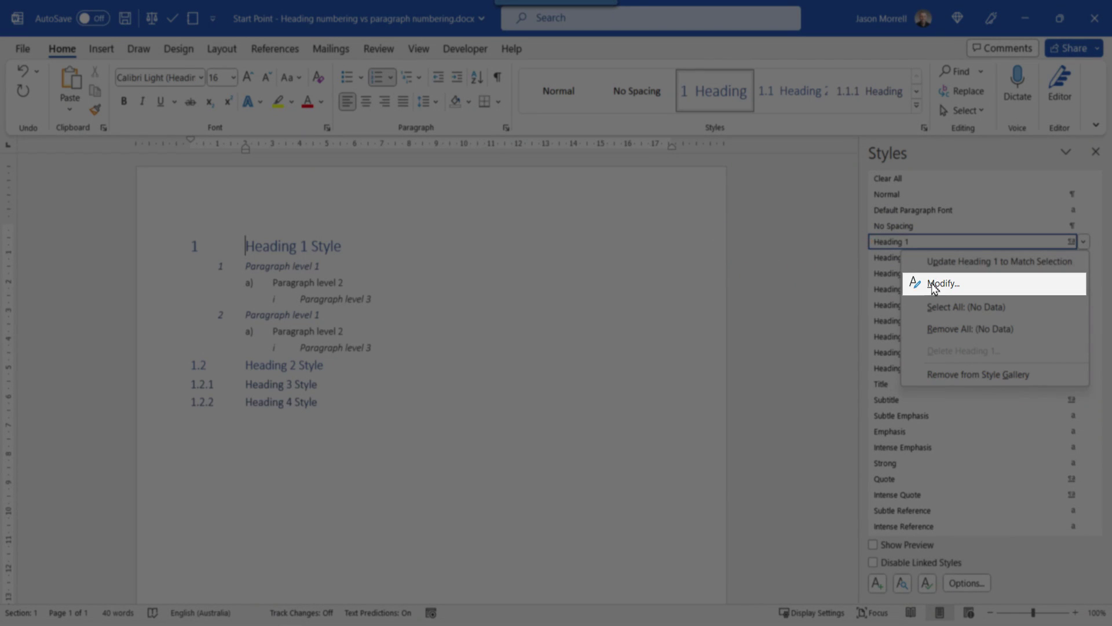
pyautogui.click(934, 285)
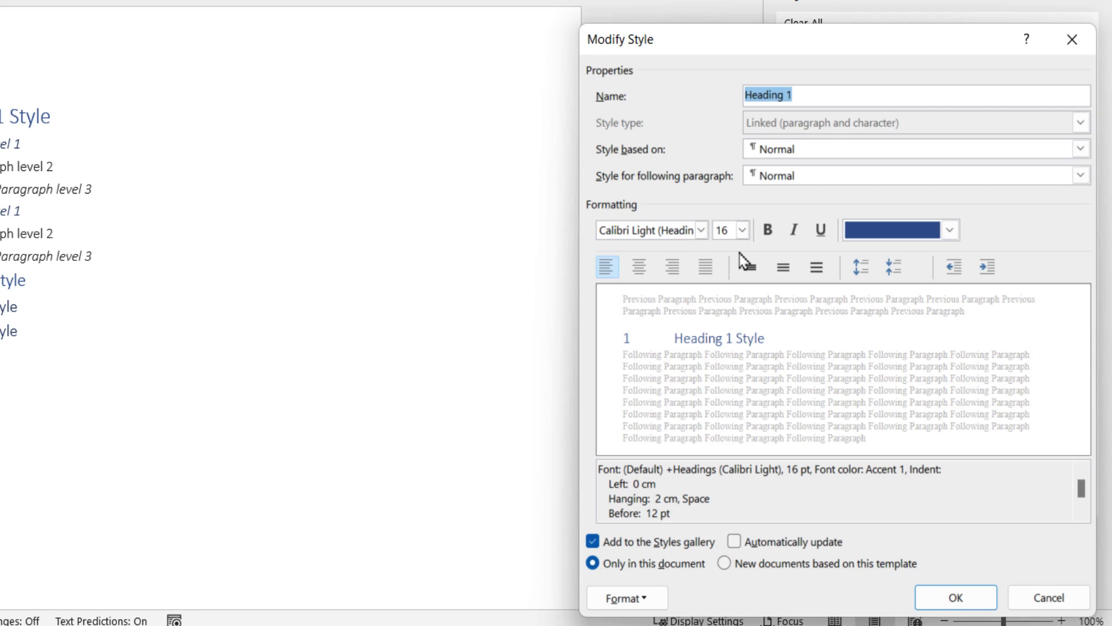
pyautogui.click(625, 598)
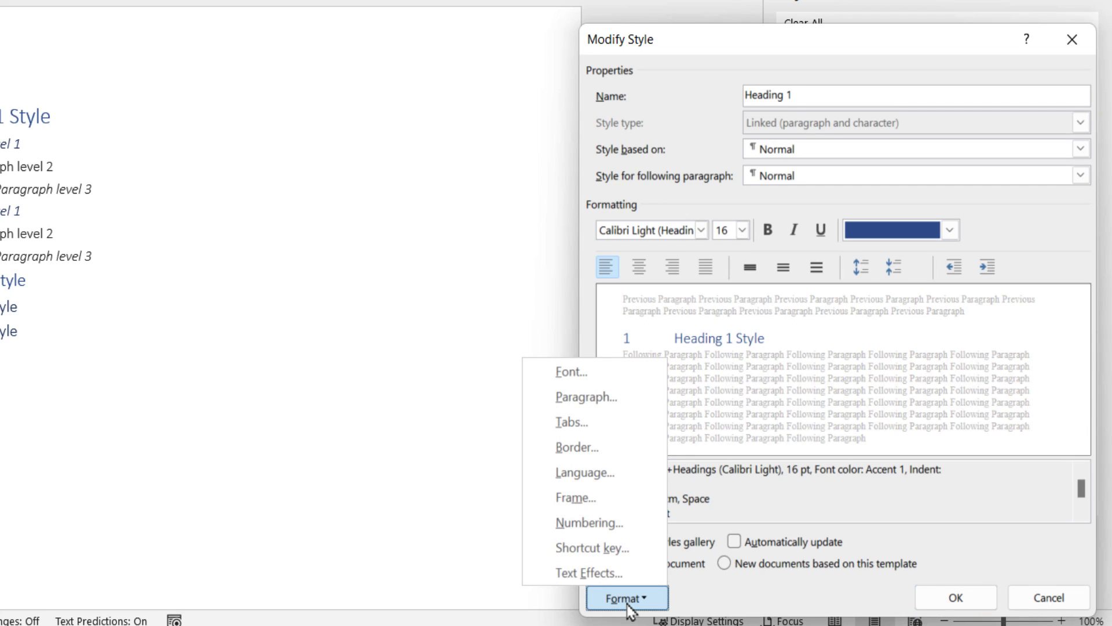
pyautogui.click(742, 235)
pyautogui.click(743, 232)
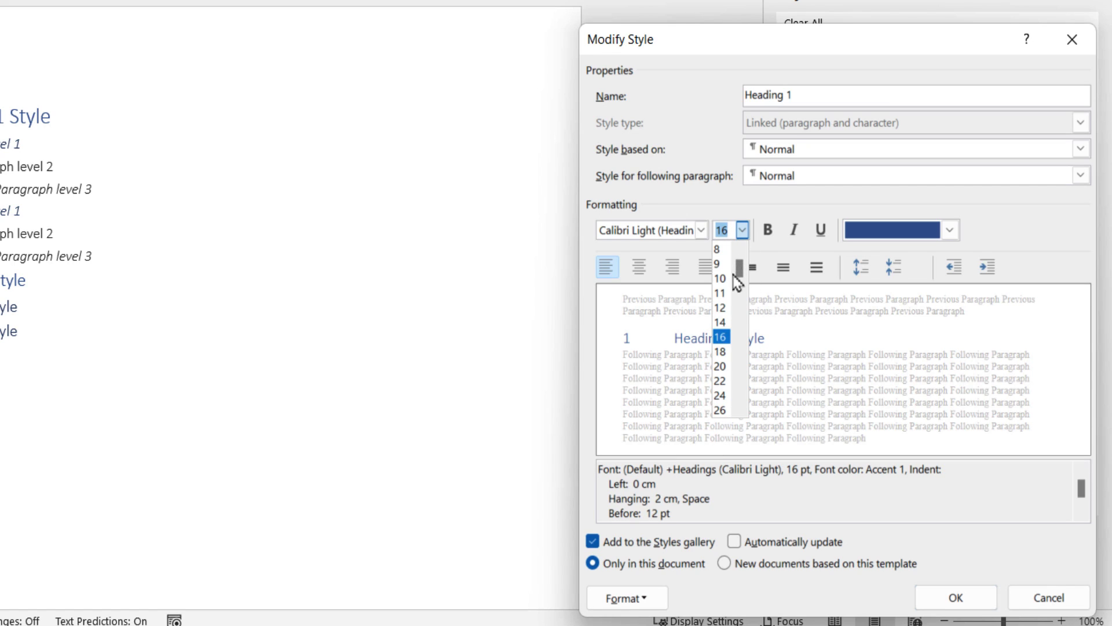
pyautogui.click(721, 352)
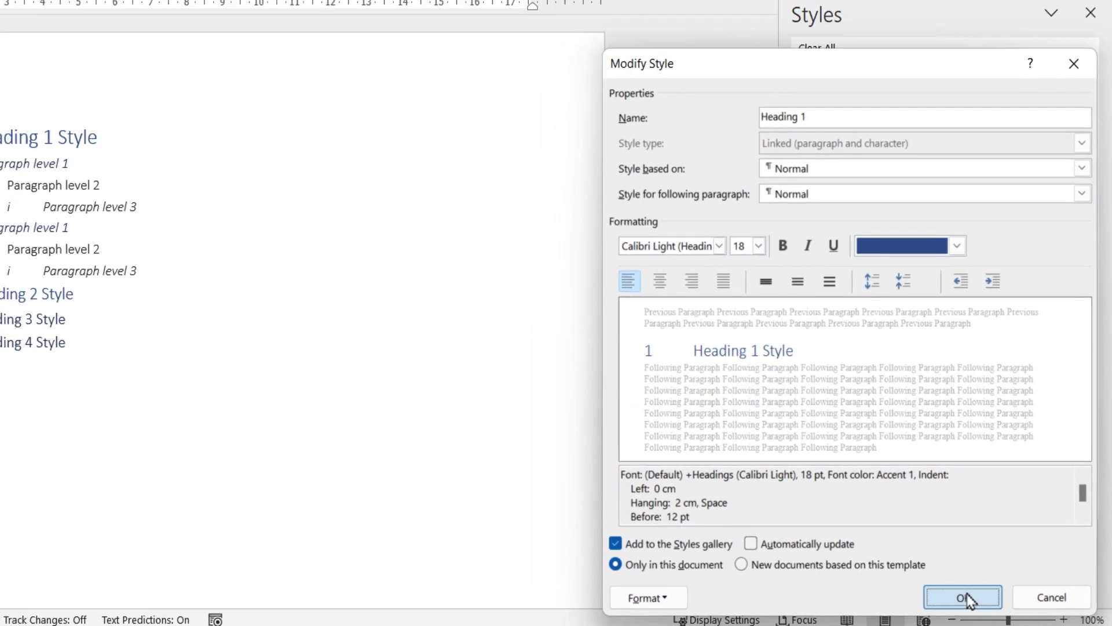
pyautogui.click(964, 597)
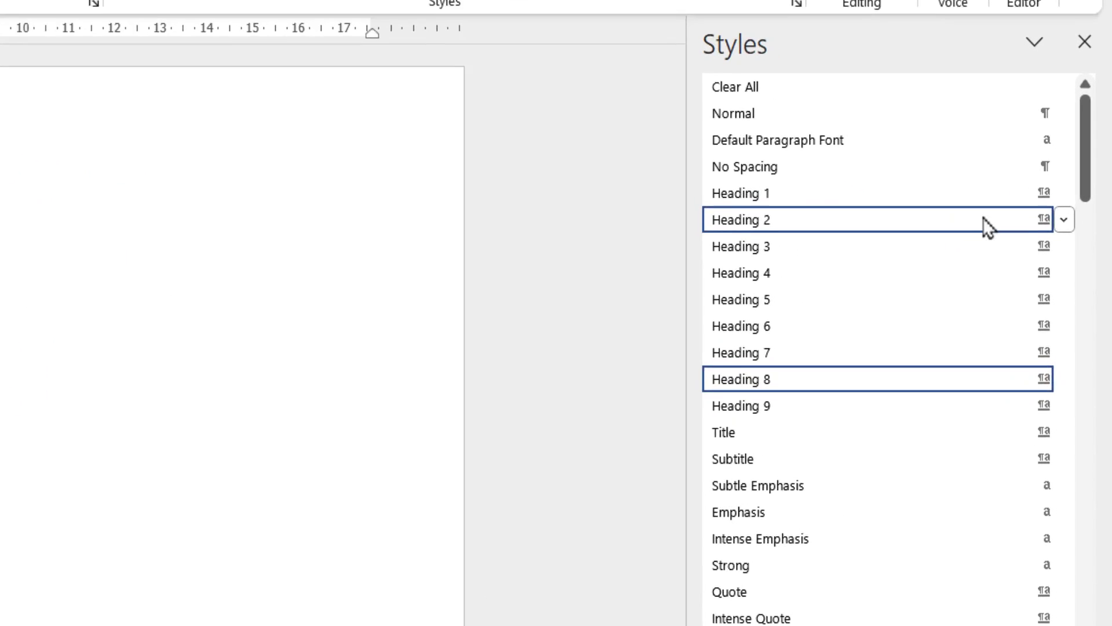
# - Modify the Heading 2 style to use a font size of 16 pt
pyautogui.moveTo(1074, 257)
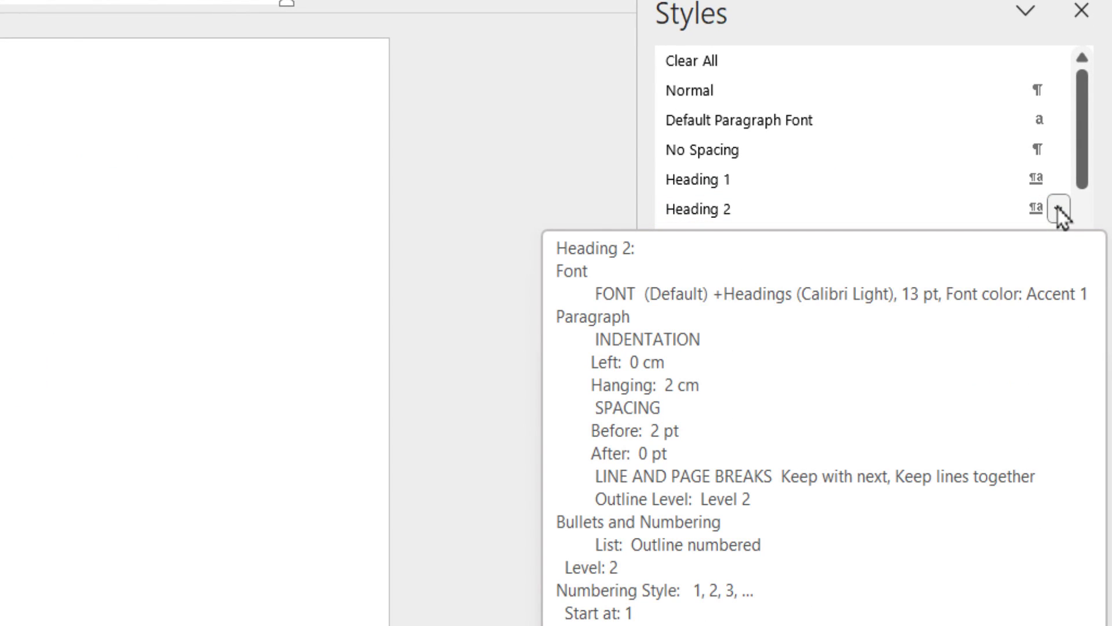
pyautogui.click(1059, 210)
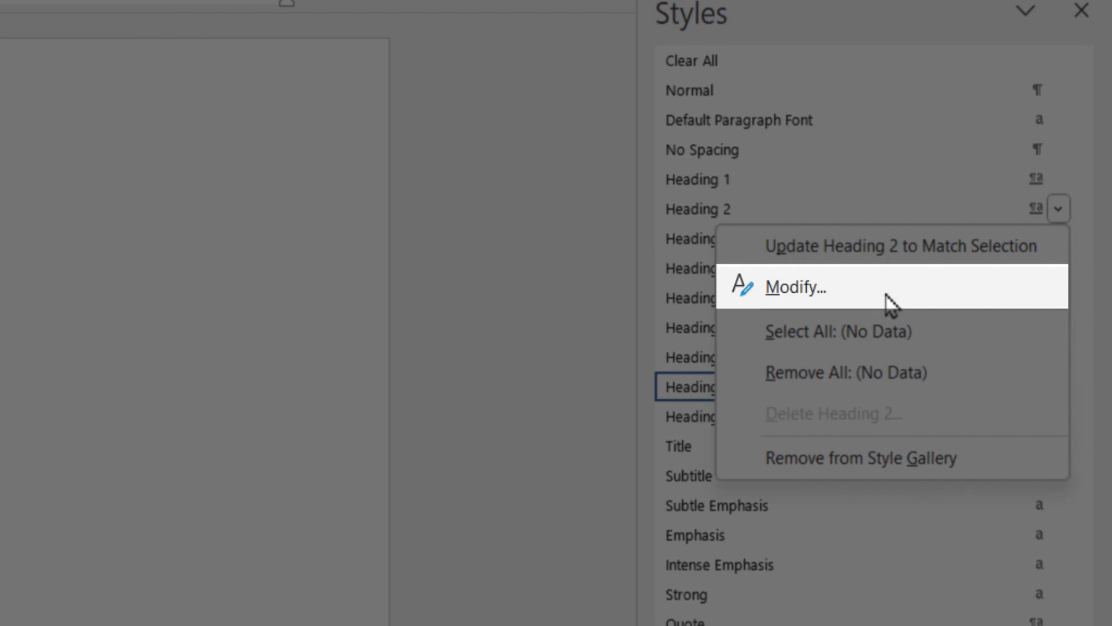
pyautogui.click(887, 297)
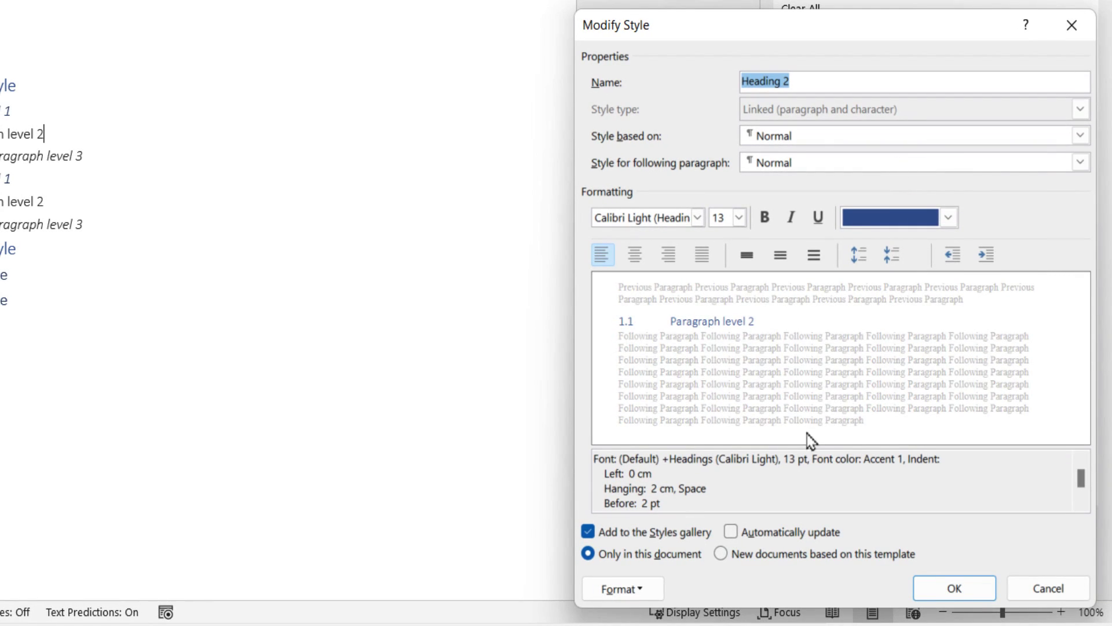
pyautogui.click(728, 218)
pyautogui.doubleClick(729, 216)
pyautogui.write('16')
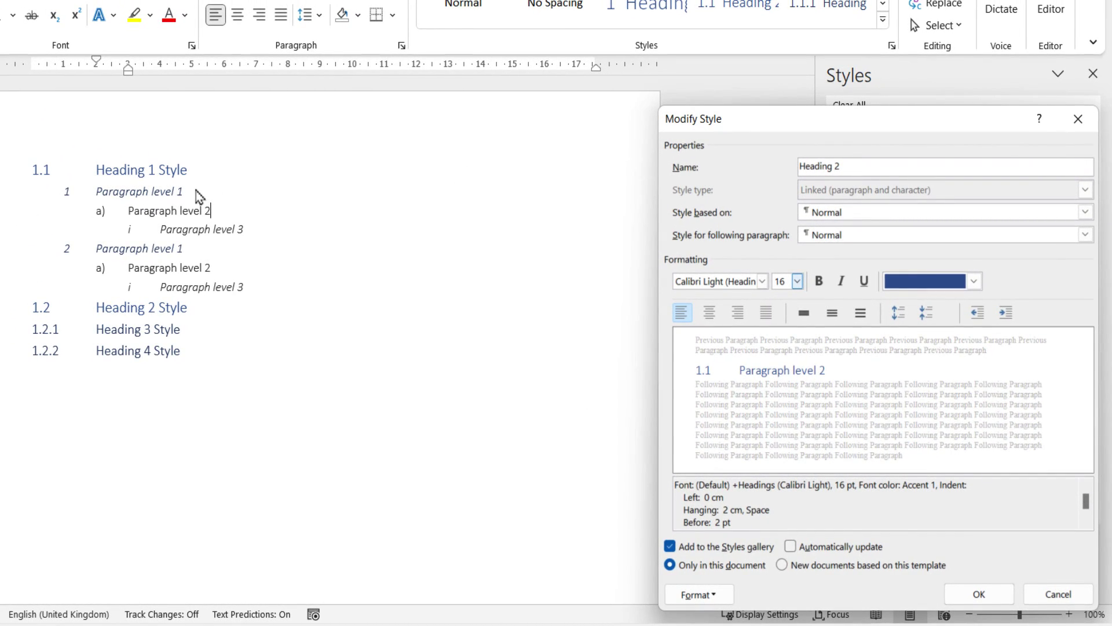
pyautogui.click(981, 595)
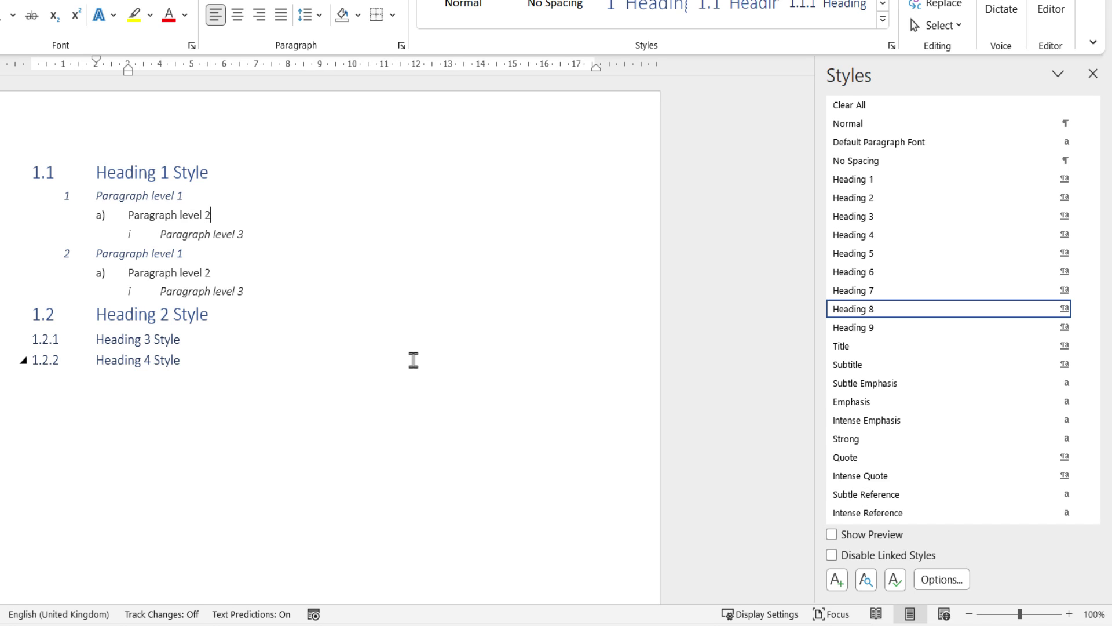
# - Copy the six numbered paragraph lines under "Heading 1 Style" and paste them on a new line below "Heading 2 Style"
pyautogui.moveTo(290, 287); pyautogui.dragTo(61, 222)
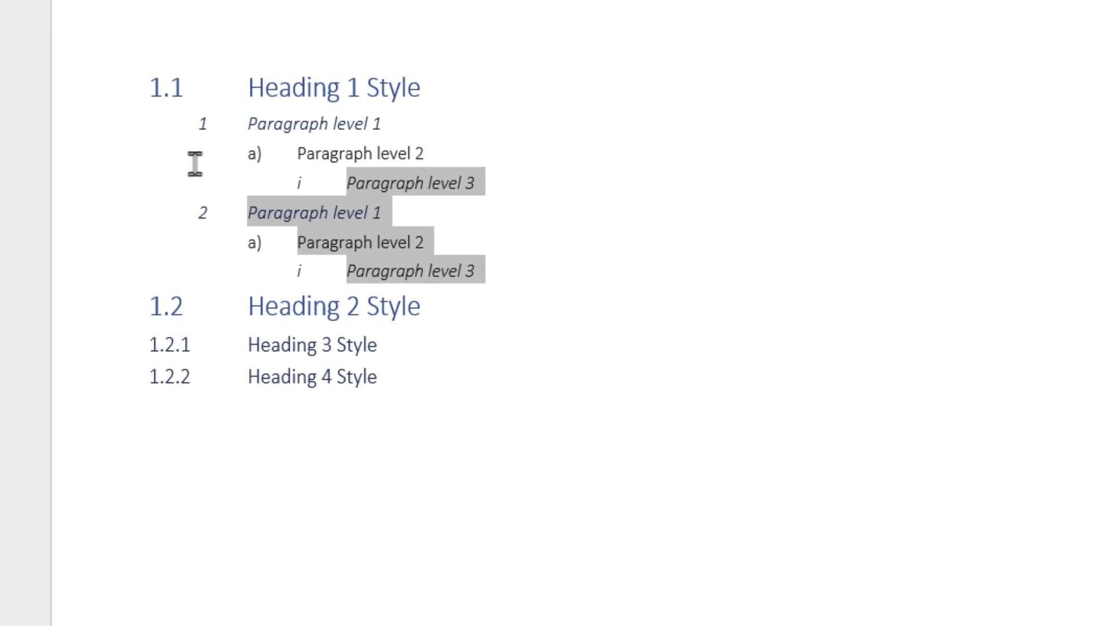
pyautogui.moveTo(195, 164); pyautogui.dragTo(140, 121)
pyautogui.hotkey('ctrl', 'c')
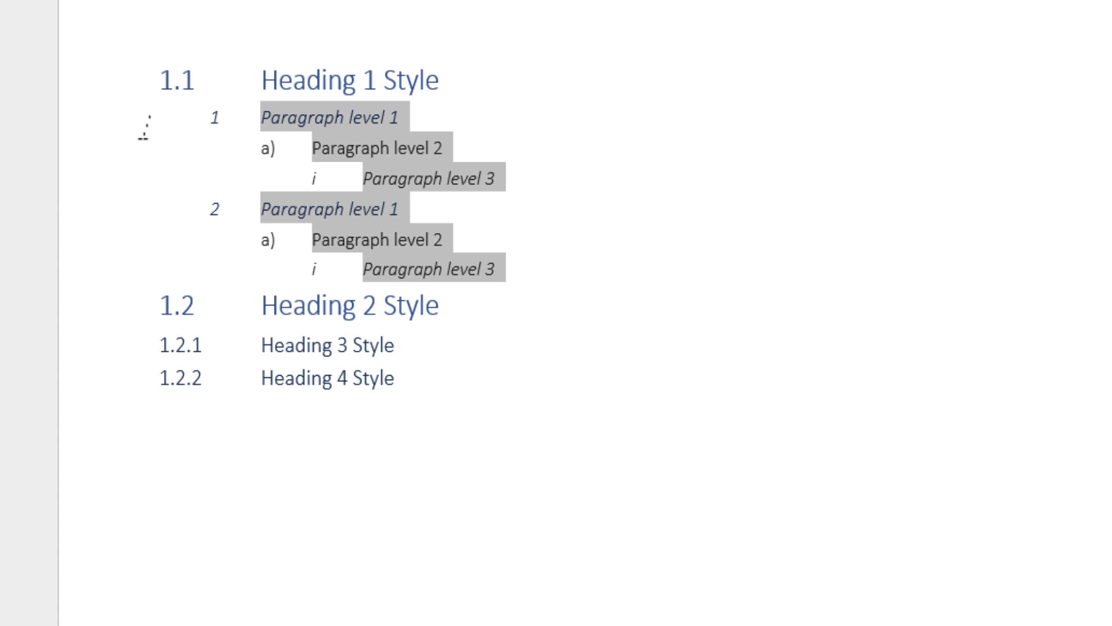
pyautogui.click(459, 309)
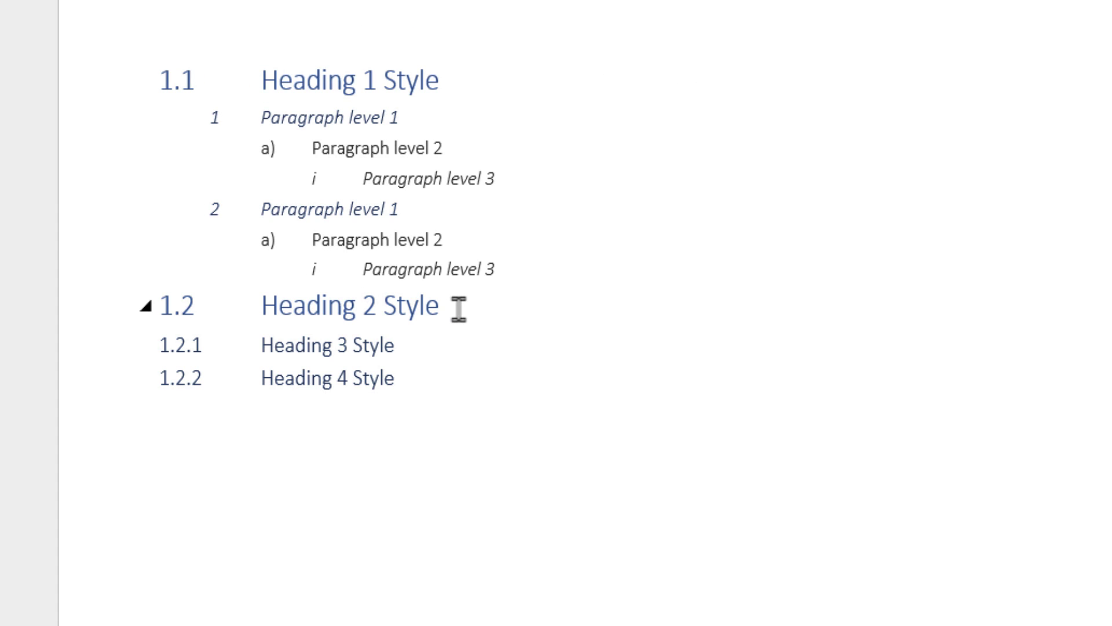
pyautogui.press('Return')
pyautogui.hotkey('ctrl', 'v')
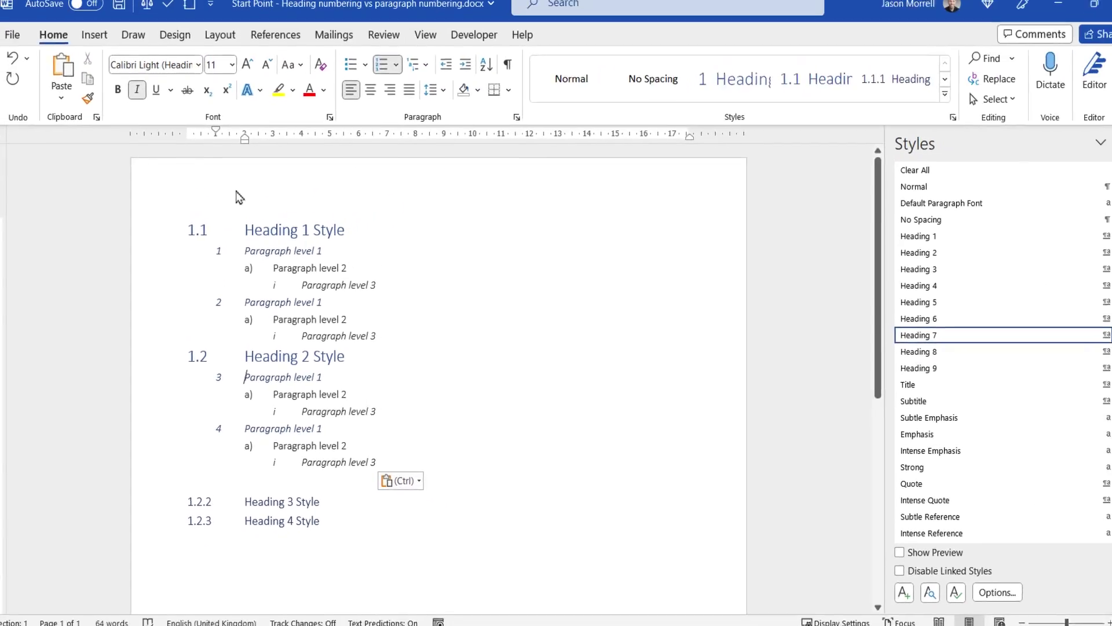
# - Clear the number format of level 6 in the heading multilevel list and apply the definition
pyautogui.click(412, 77)
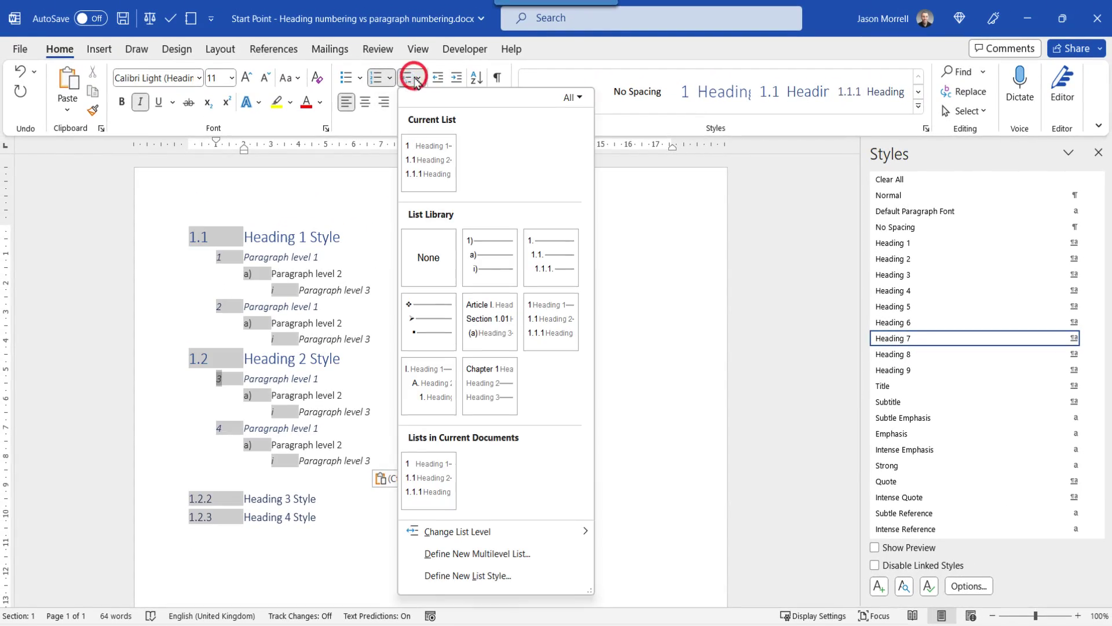
pyautogui.click(464, 553)
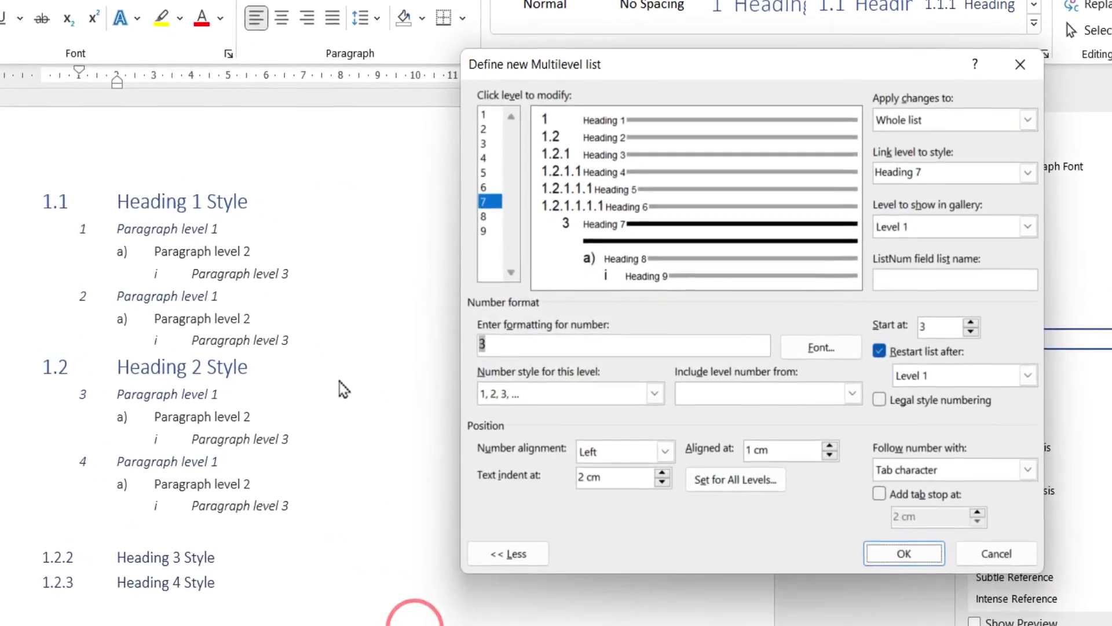
pyautogui.click(484, 186)
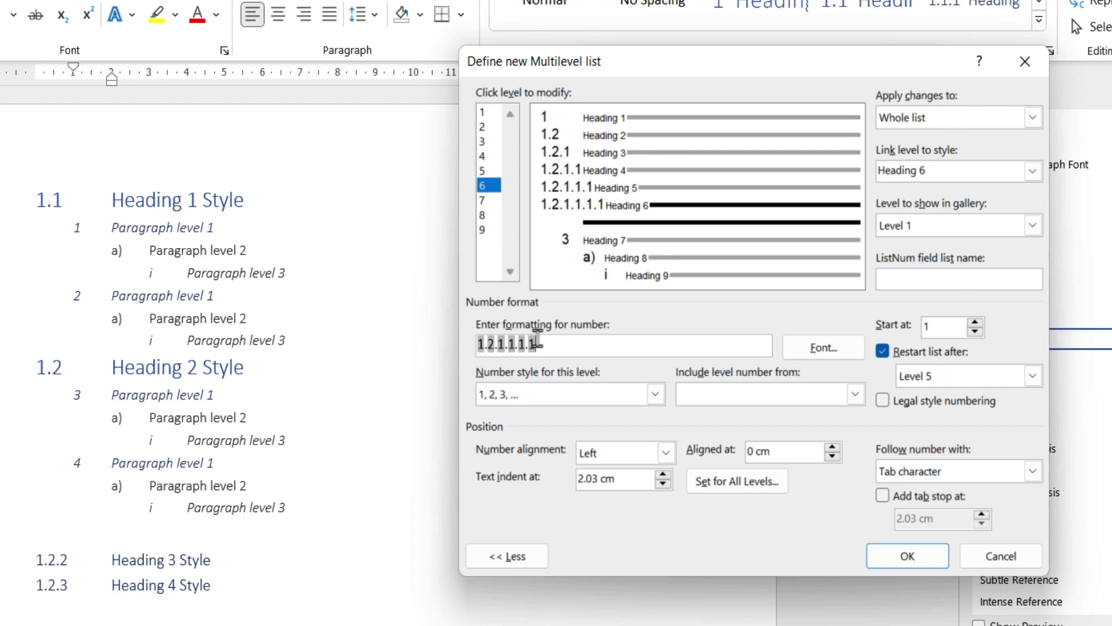
pyautogui.moveTo(543, 344); pyautogui.dragTo(467, 339)
pyautogui.press('BackSpace')
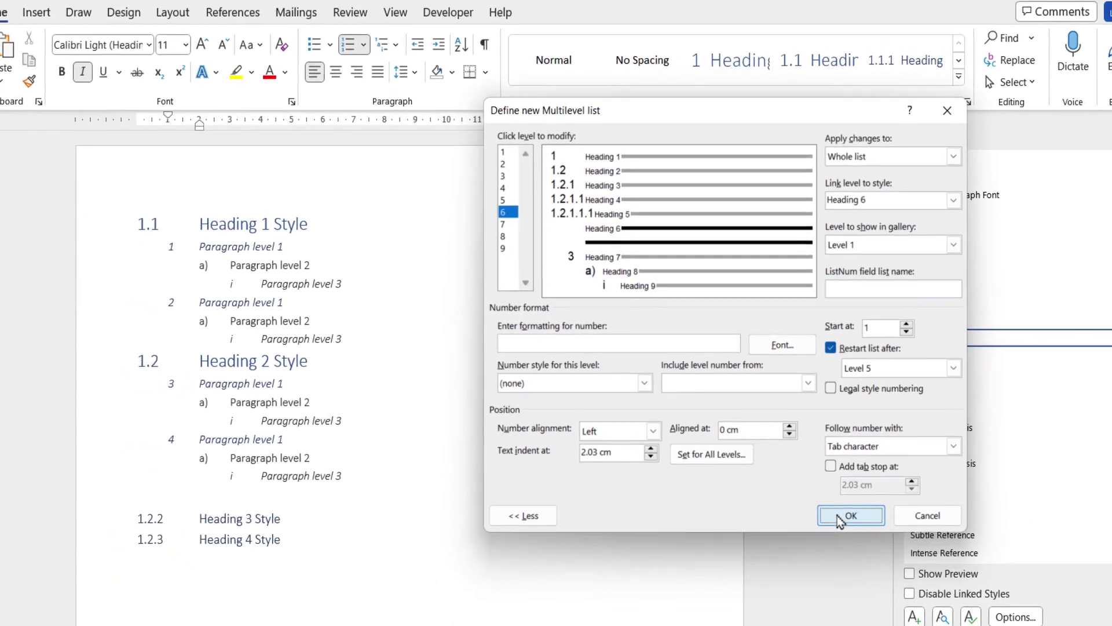
pyautogui.click(850, 515)
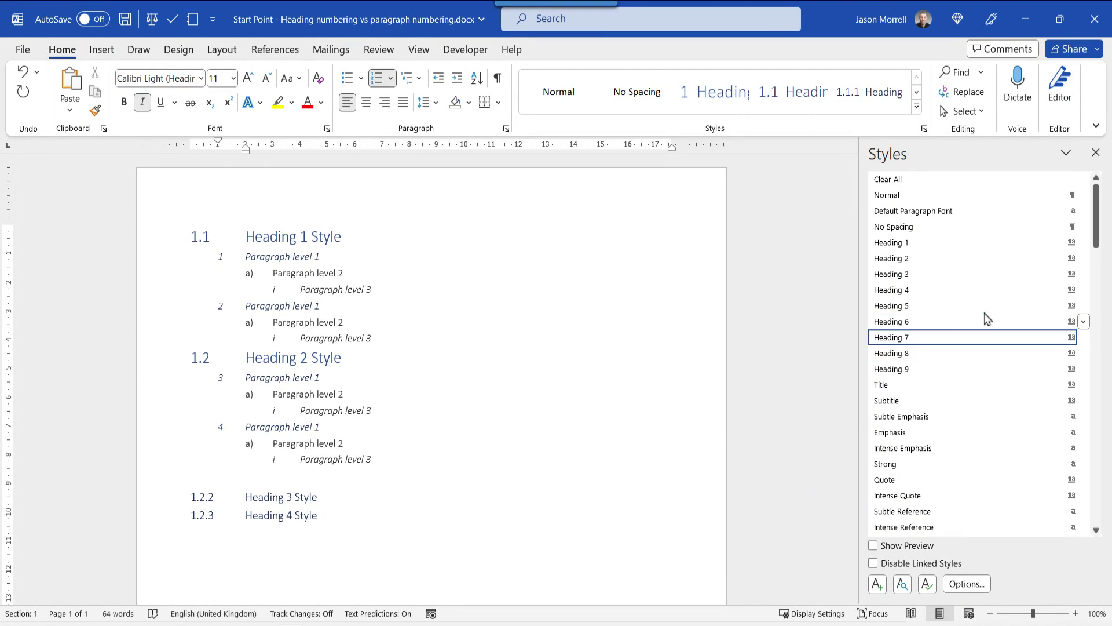
# - Open the Heading 6 style for modification and set its font color to the standard red
pyautogui.click(1083, 321)
pyautogui.click(946, 363)
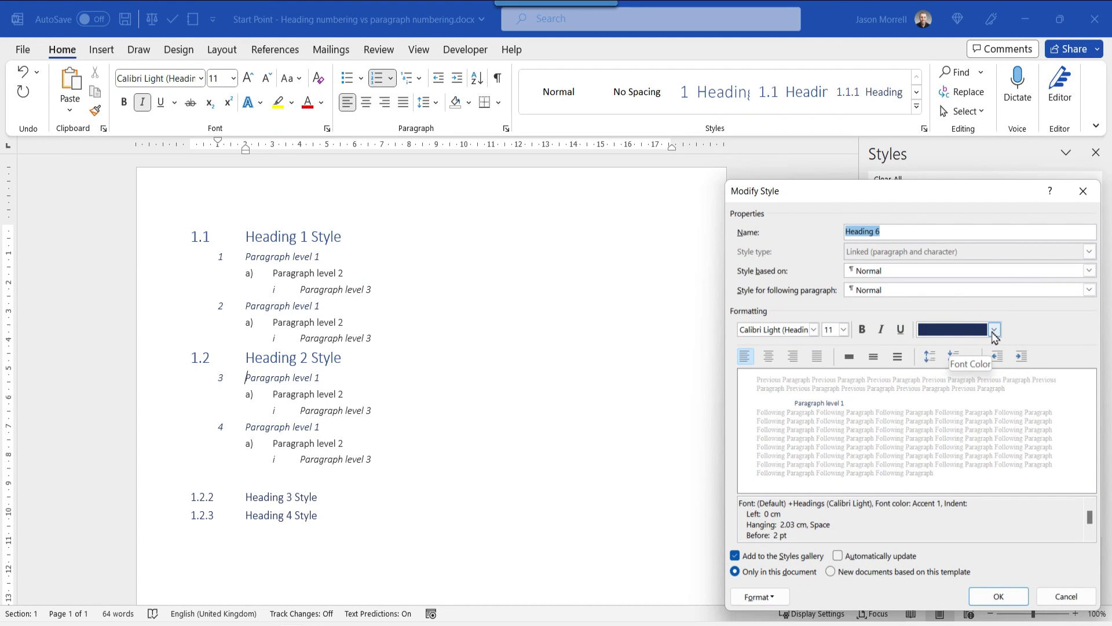
pyautogui.click(995, 330)
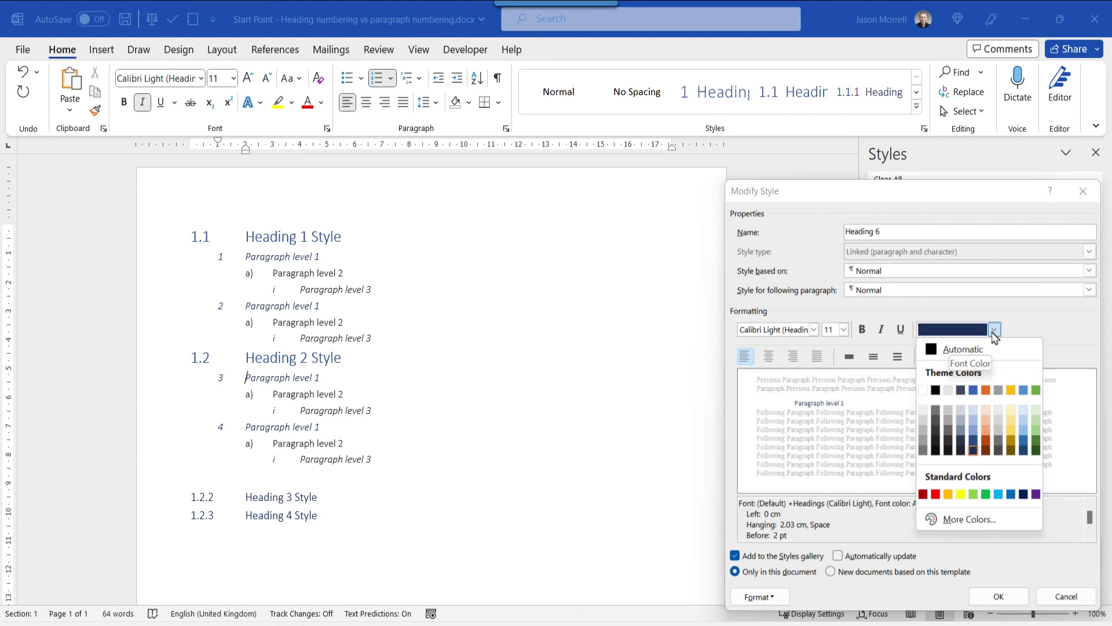
pyautogui.click(936, 493)
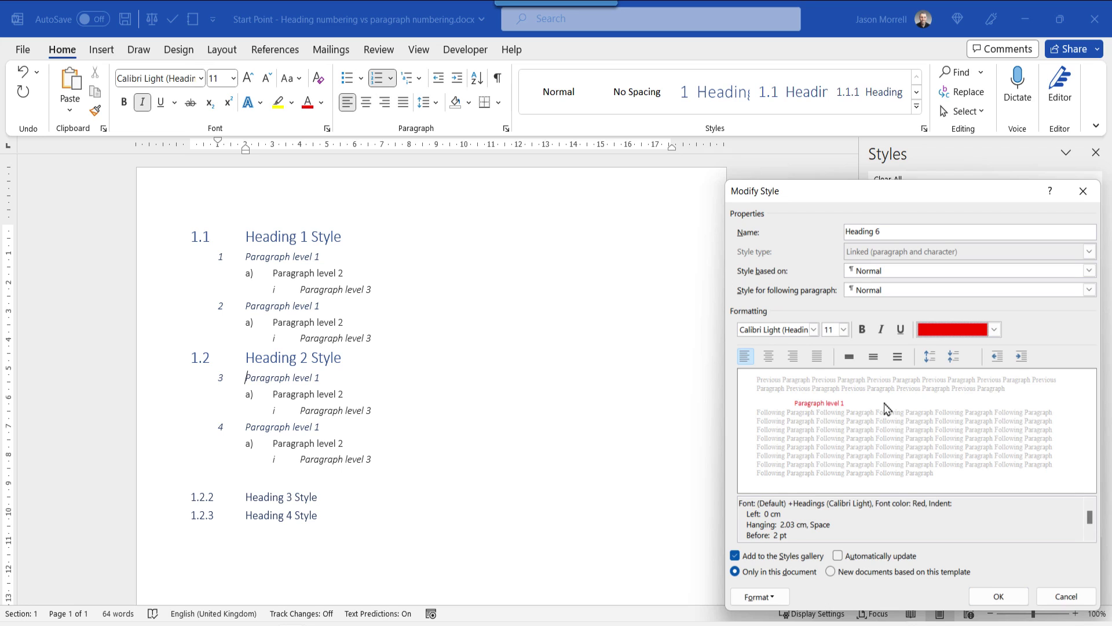
# - Add the Hidden font effect to the Heading 6 style and save the style changes
pyautogui.click(766, 599)
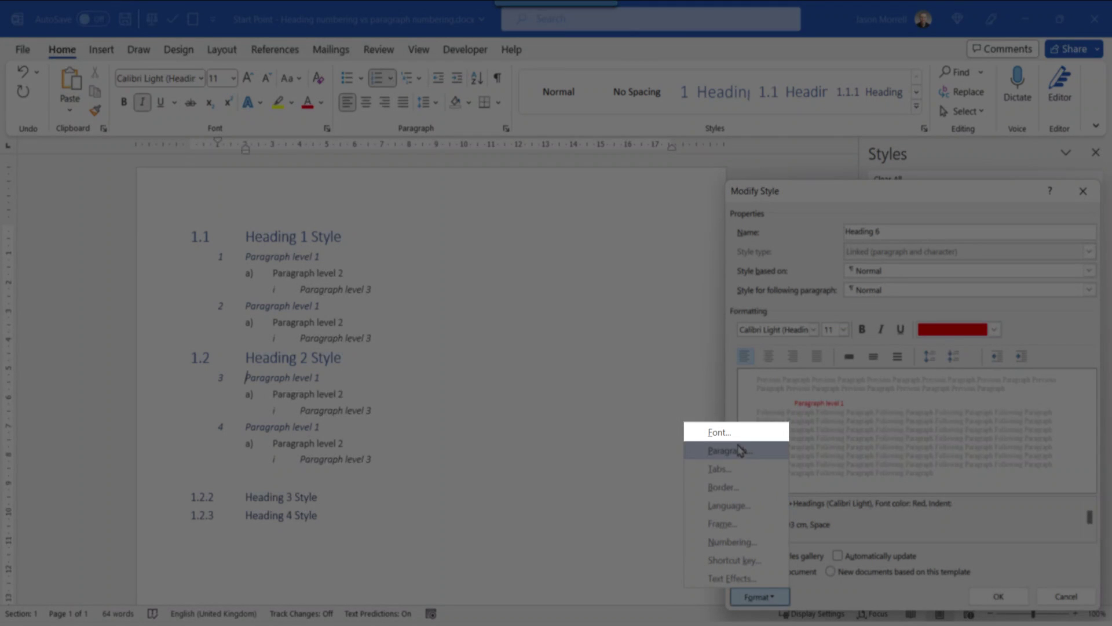
pyautogui.click(734, 433)
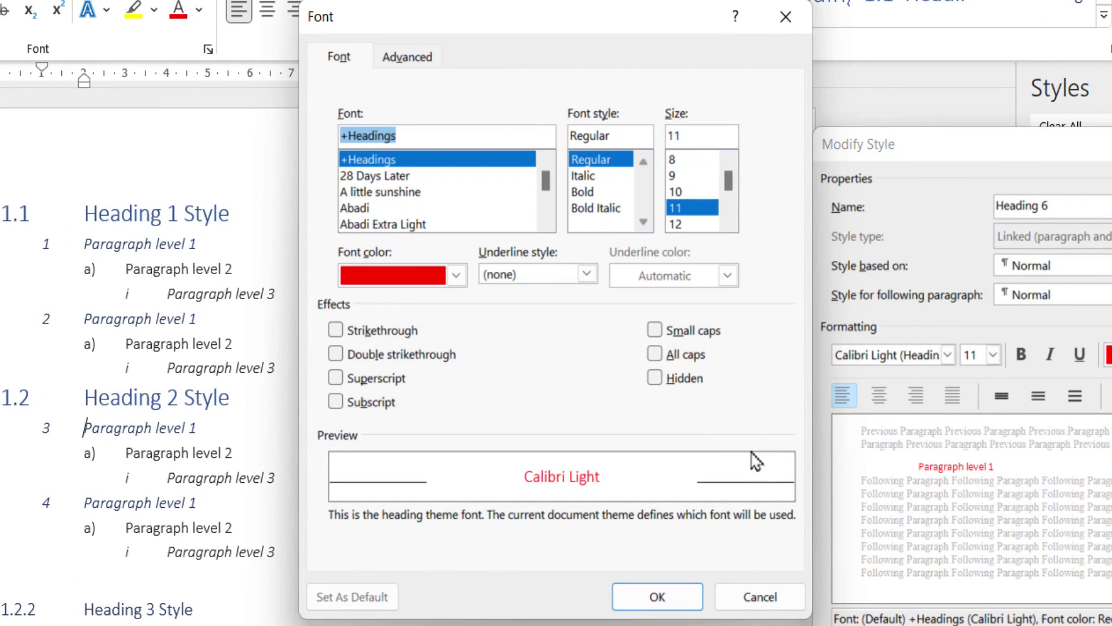
pyautogui.click(659, 380)
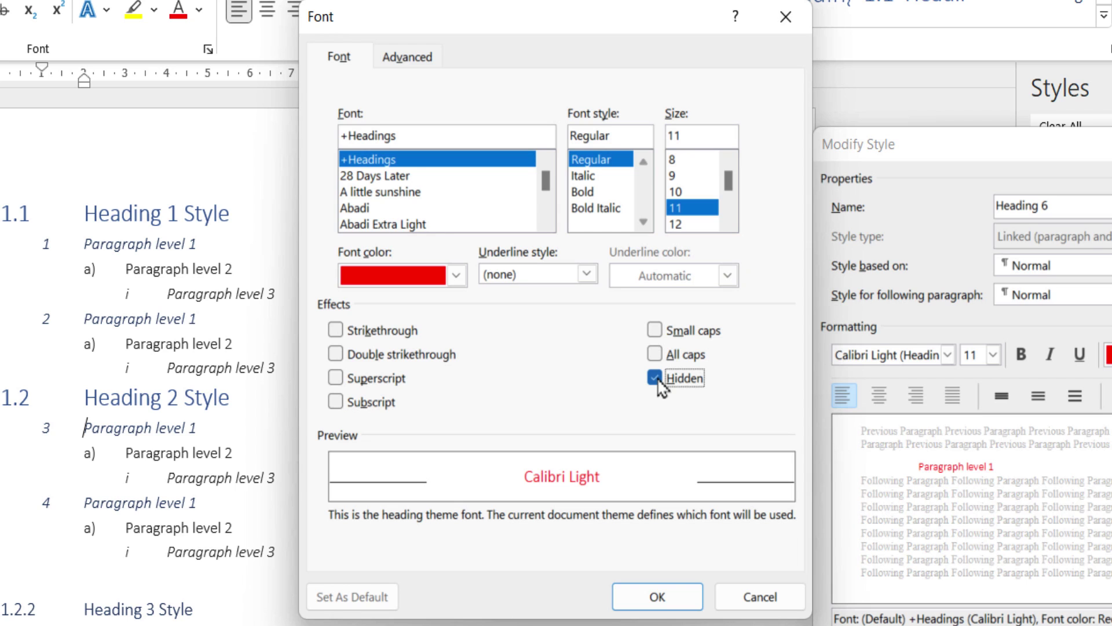
pyautogui.click(658, 597)
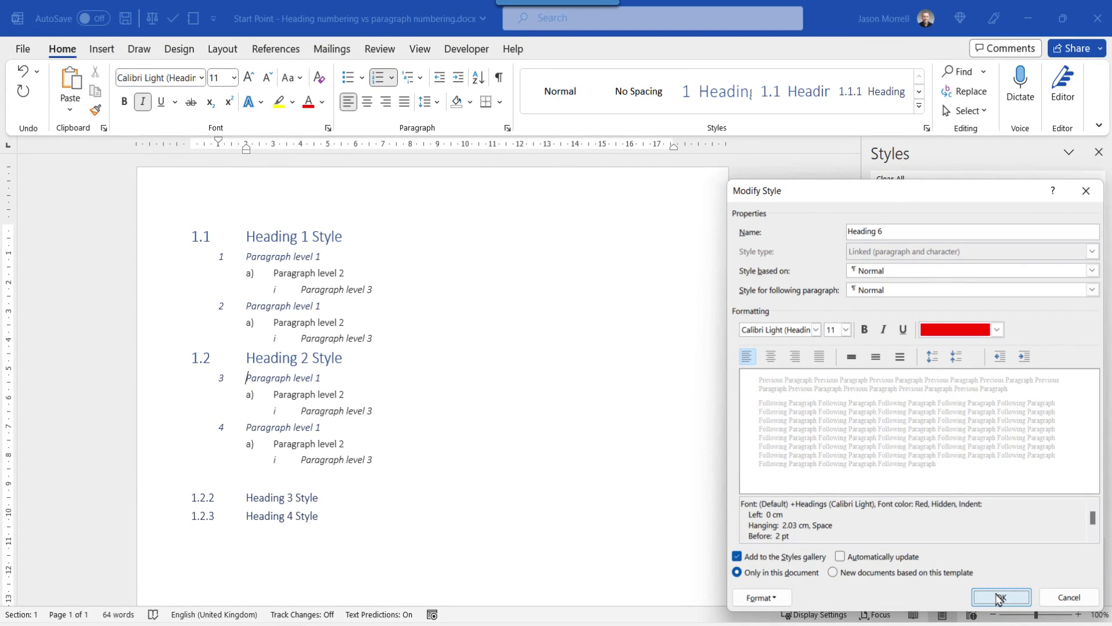
pyautogui.click(997, 591)
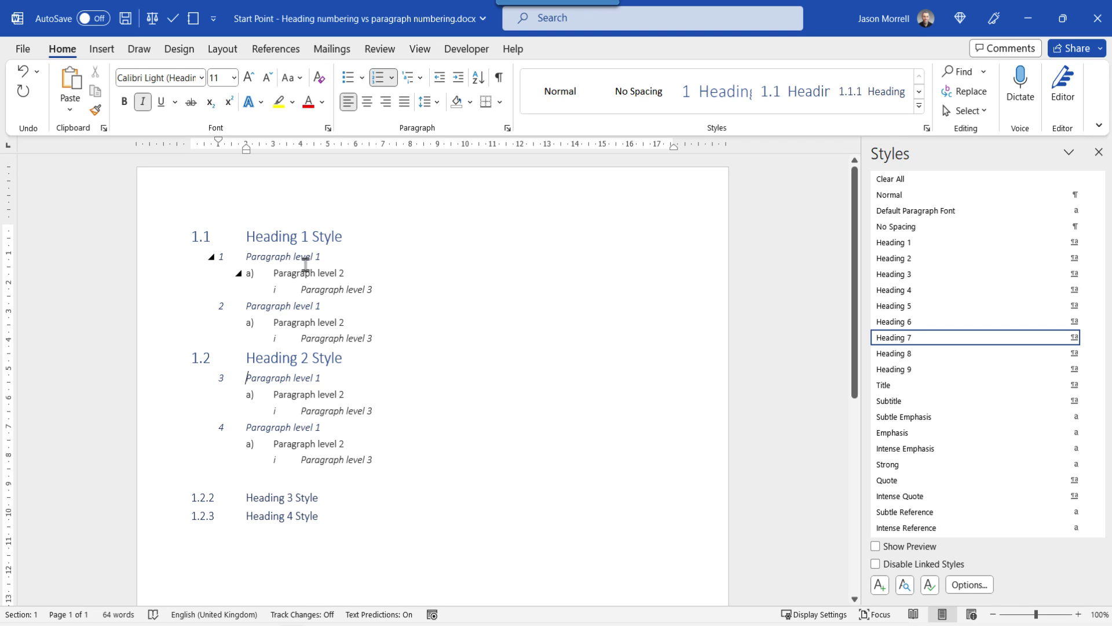
# - Insert a "Reset" line below "Heading 1 Style" in the Heading 6 style, and show the formatting marks and hidden text
pyautogui.click(369, 238)
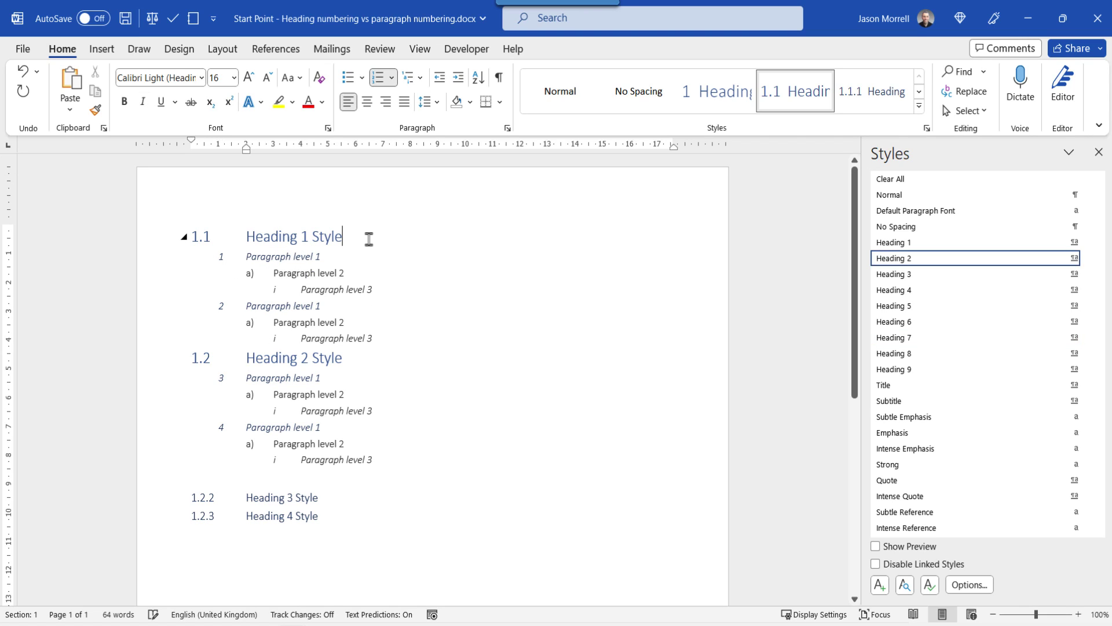
pyautogui.press('Return')
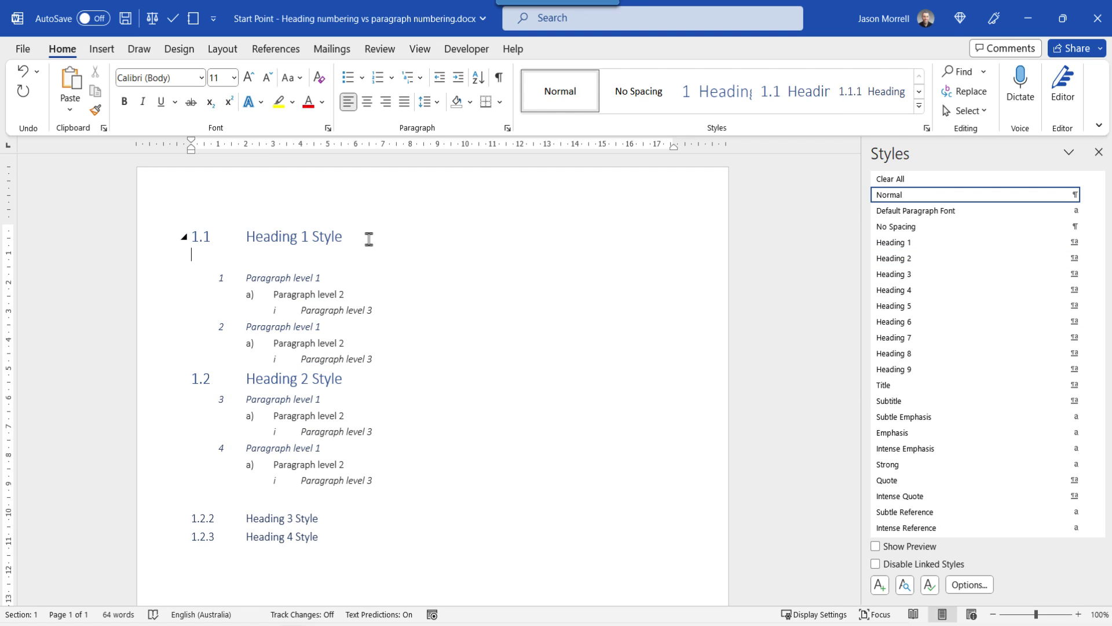
pyautogui.write('Reset')
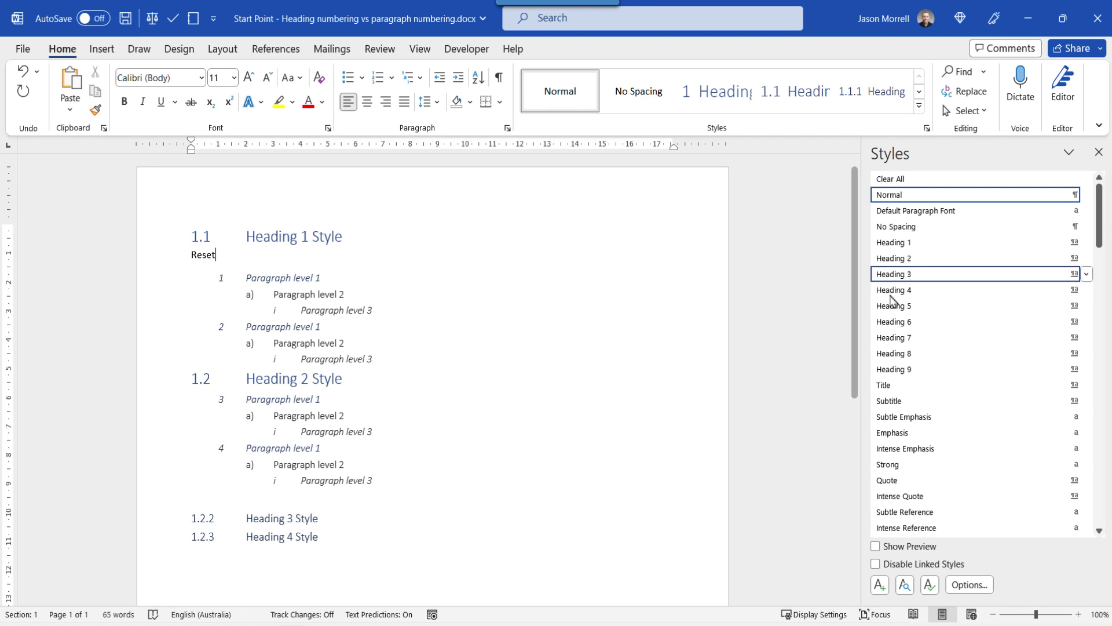
pyautogui.click(892, 323)
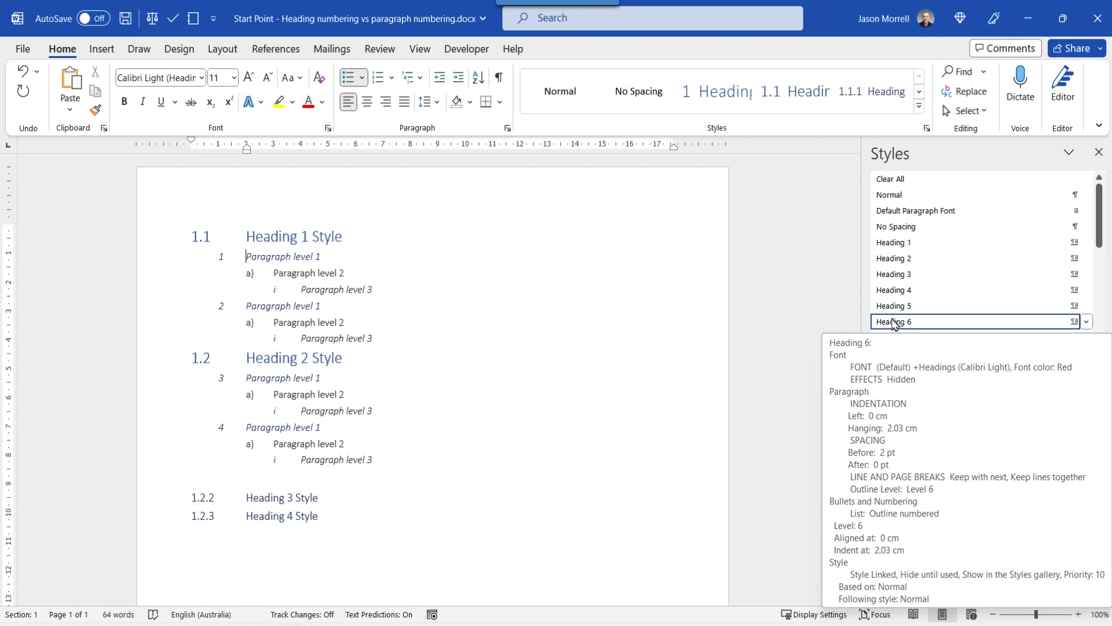
pyautogui.click(498, 78)
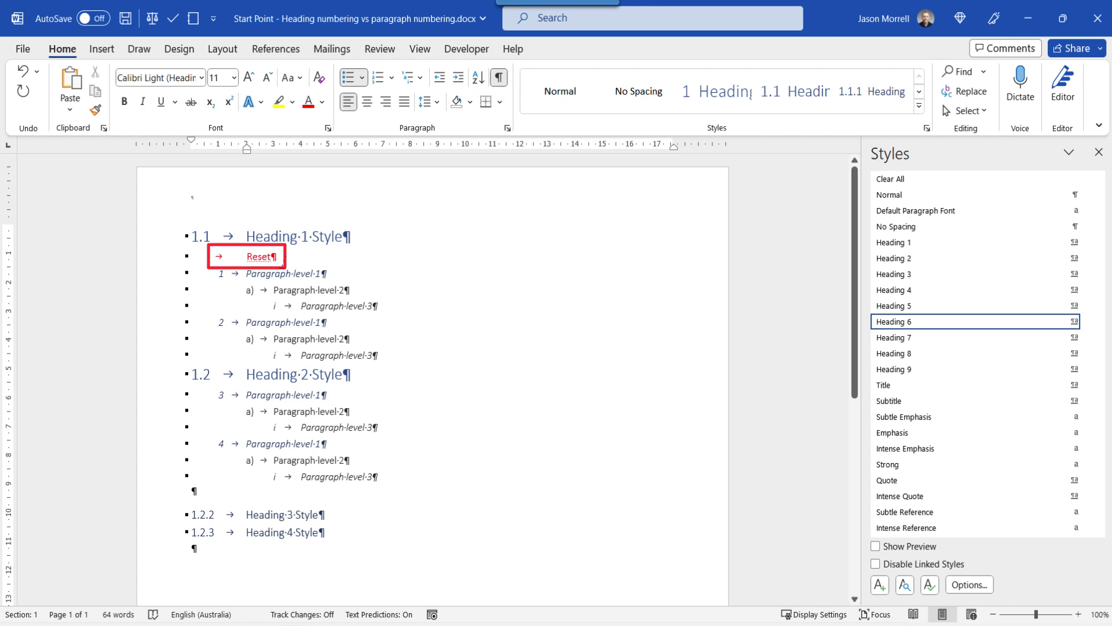
# - Insert a "Reset" line below "Heading 2 Style" and apply the Heading 6 style to it
pyautogui.click(377, 371)
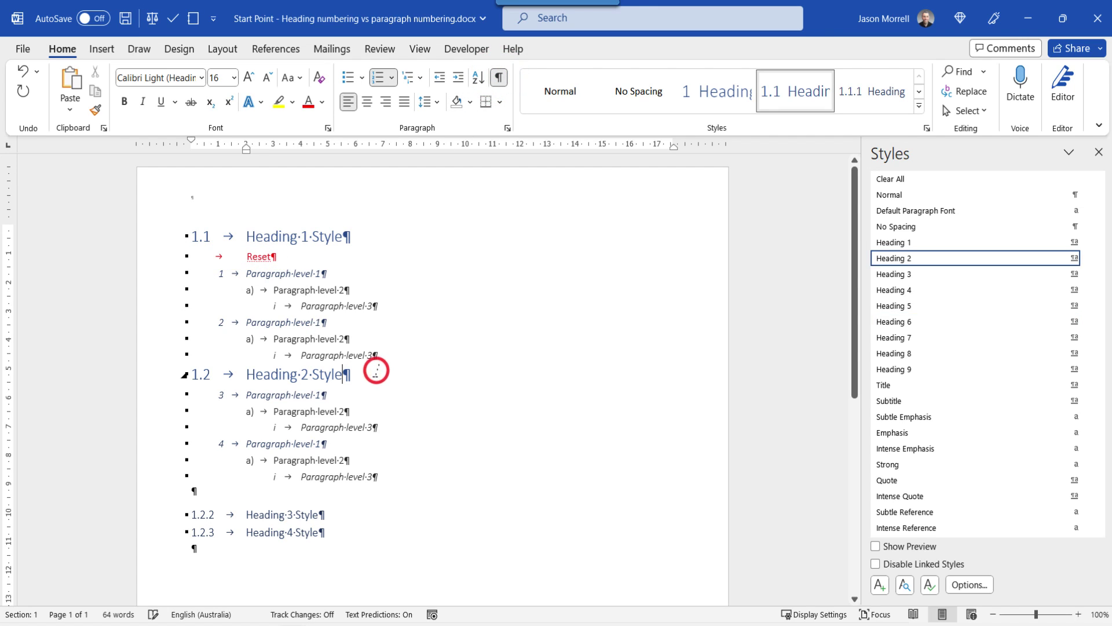
pyautogui.press('Return')
pyautogui.write('Reset')
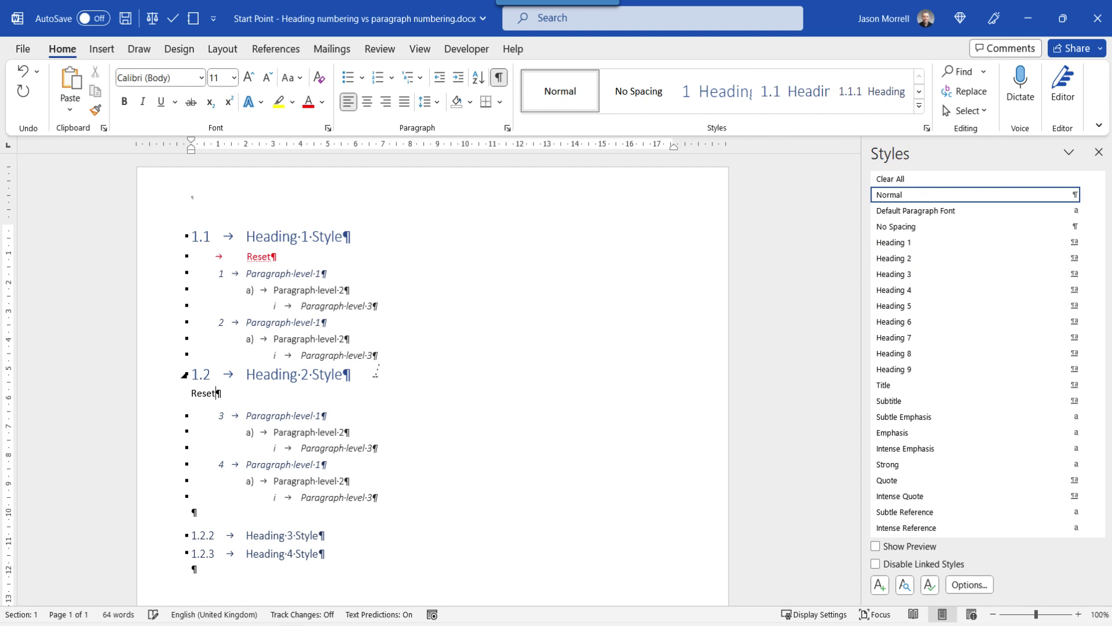
pyautogui.click(915, 322)
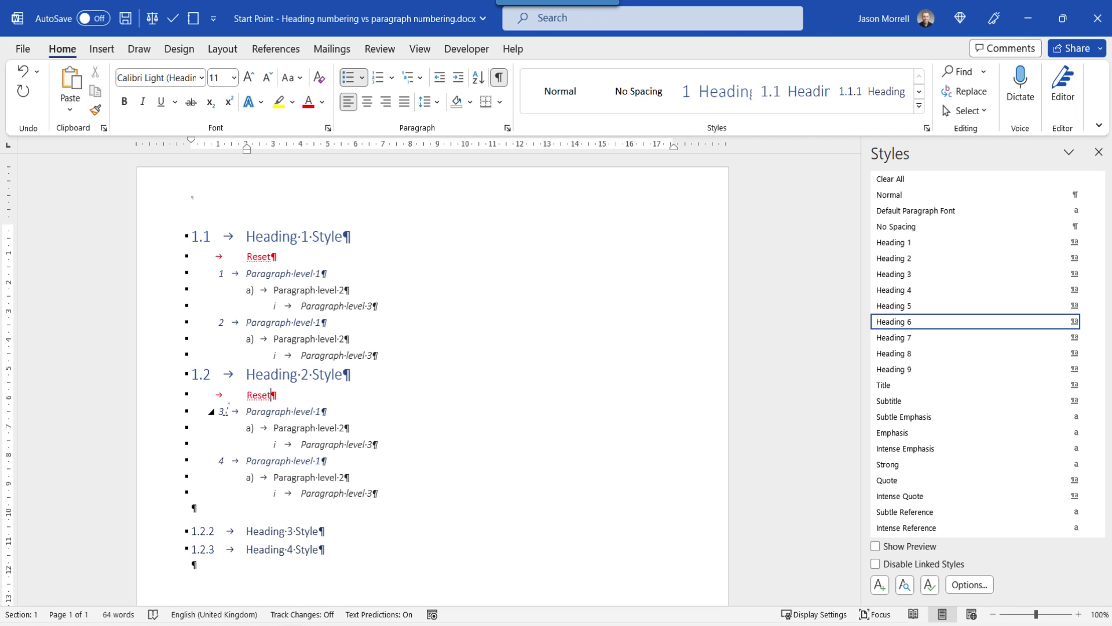
# - Set level 7 of the heading multilevel list to restart after Level 6 and apply the definition
pyautogui.click(409, 78)
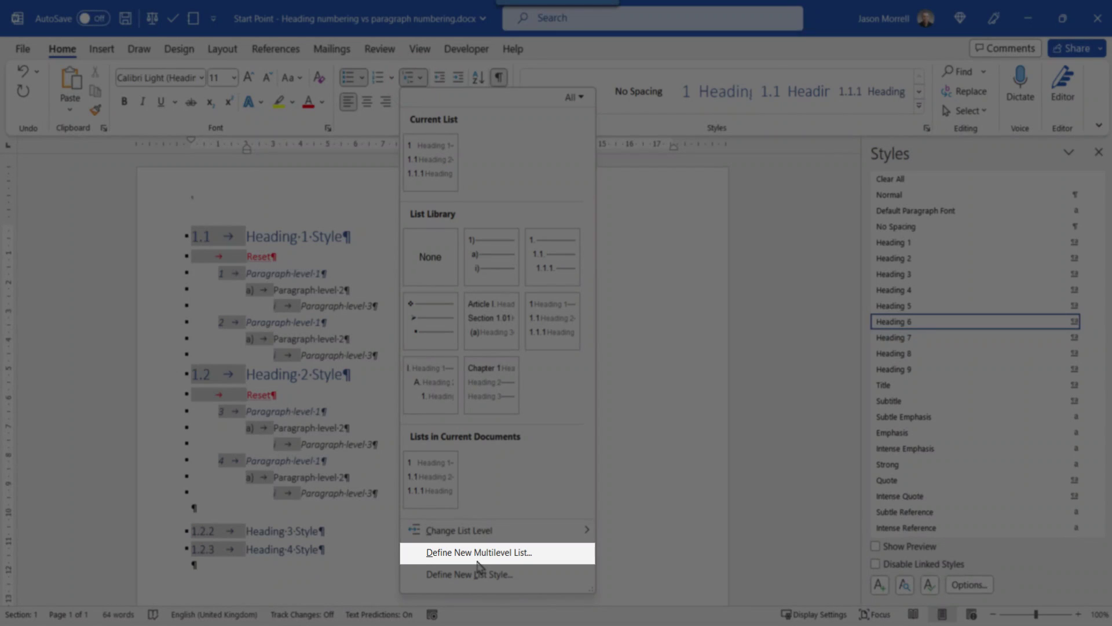
pyautogui.click(477, 557)
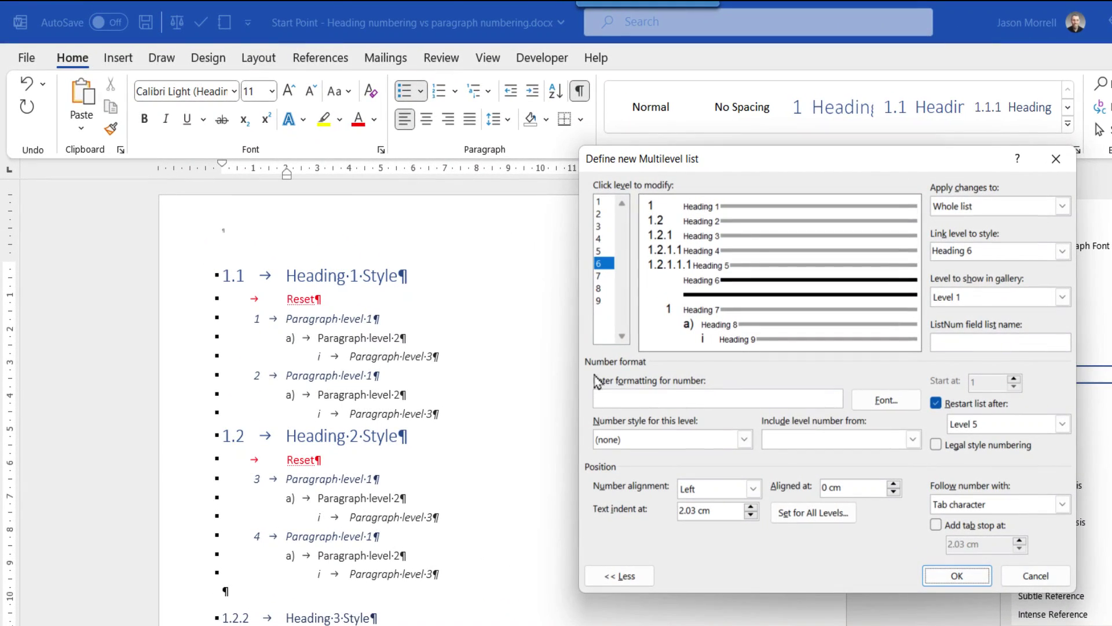
pyautogui.click(604, 277)
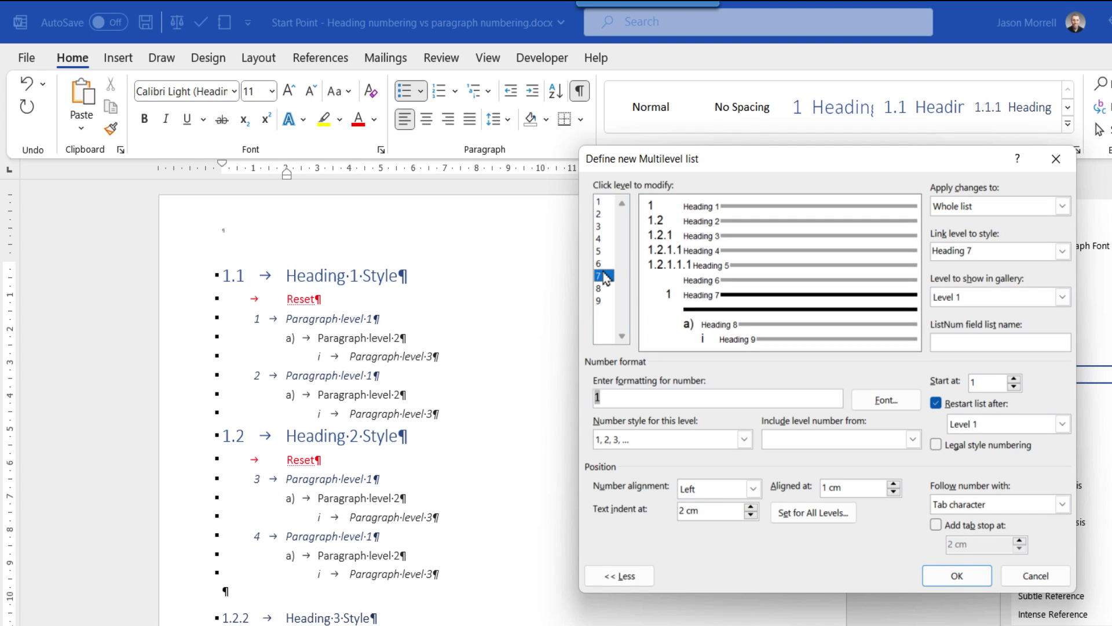
pyautogui.click(996, 428)
pyautogui.click(988, 502)
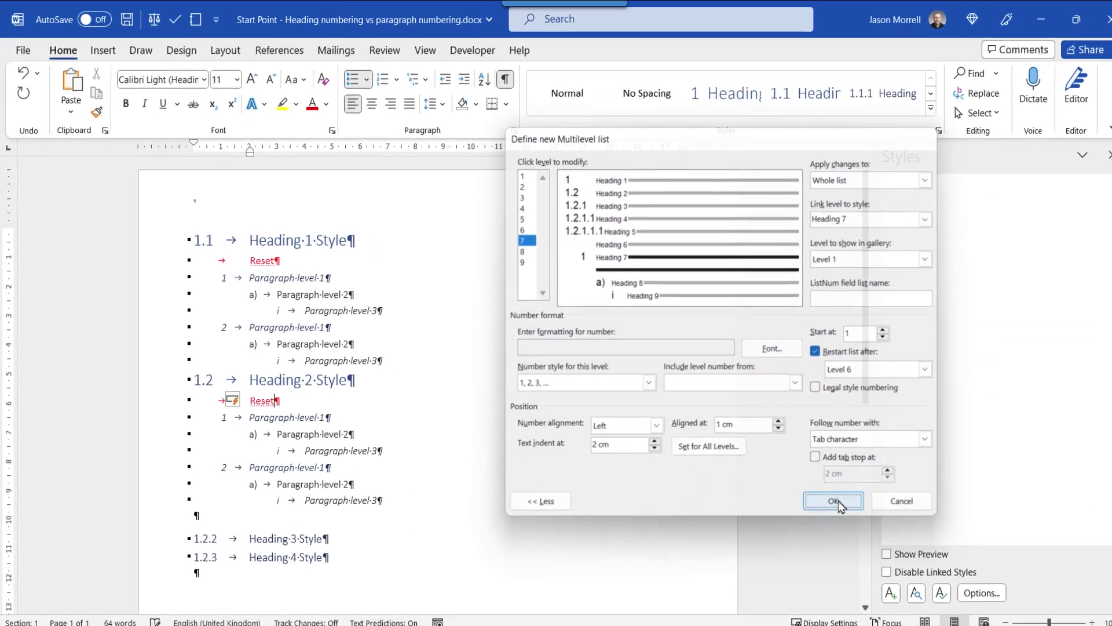
pyautogui.click(956, 575)
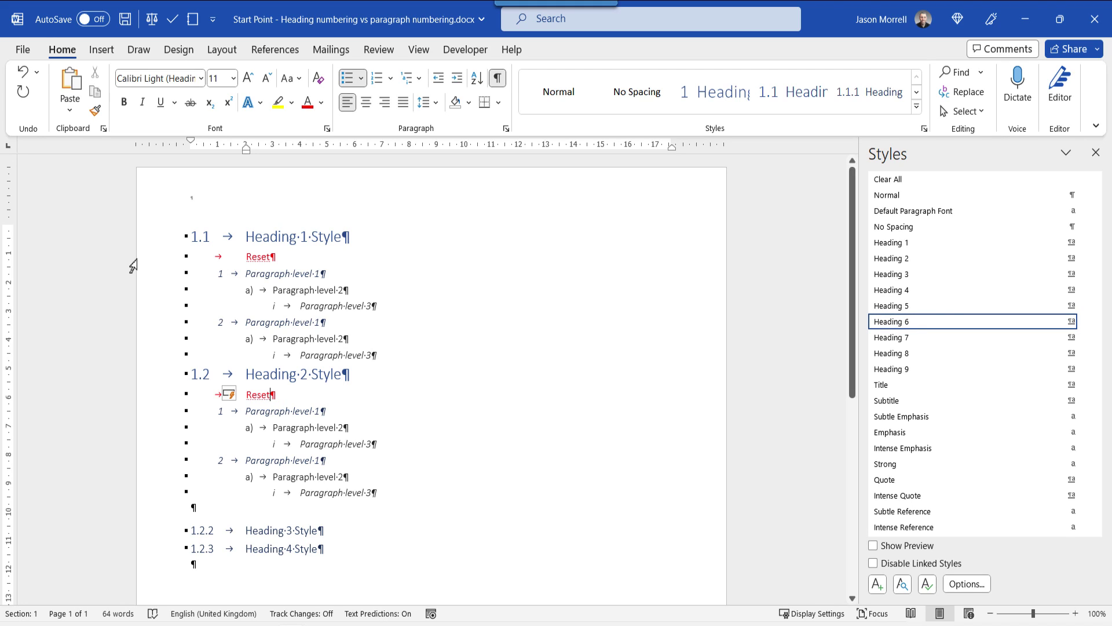
# - Check the document in print preview, and turn off the formatting marks and hidden text in the editing view
pyautogui.click(24, 51)
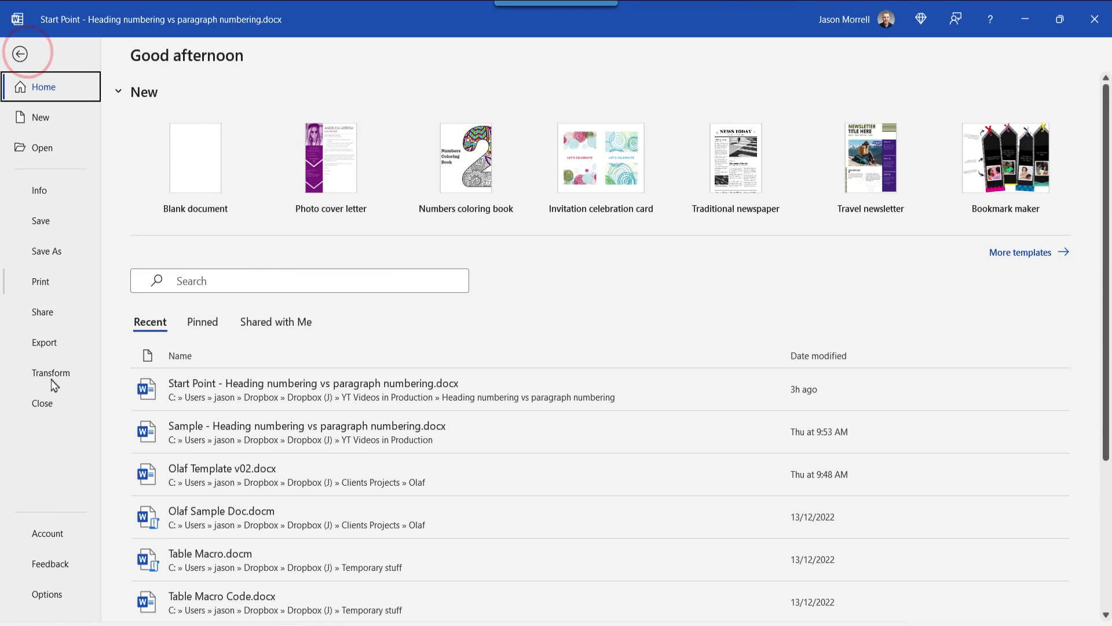
pyautogui.click(46, 281)
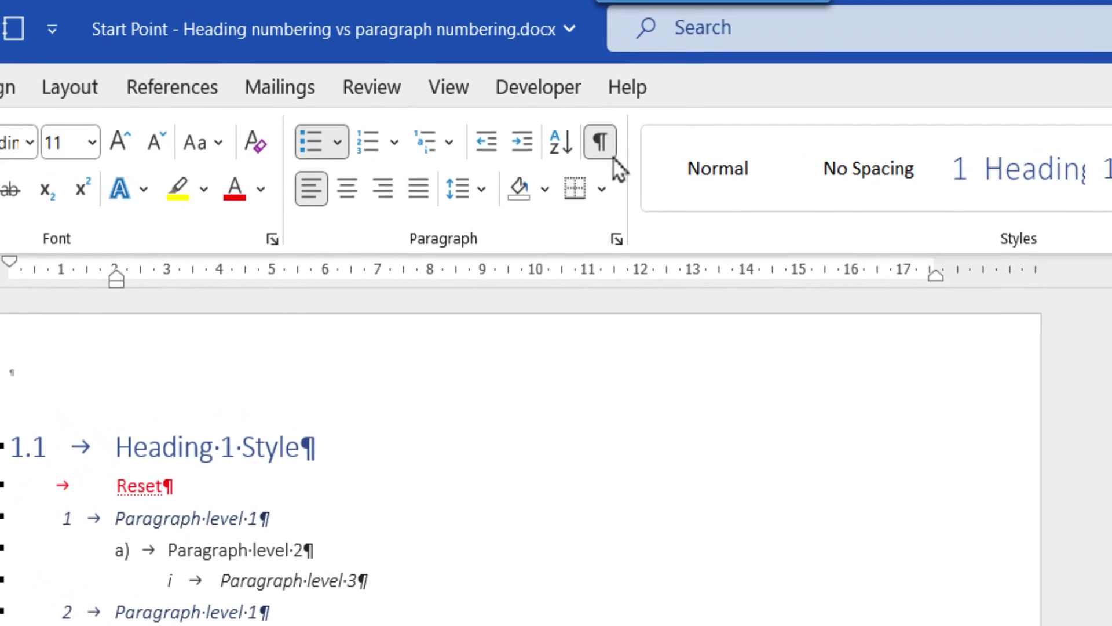
pyautogui.click(607, 142)
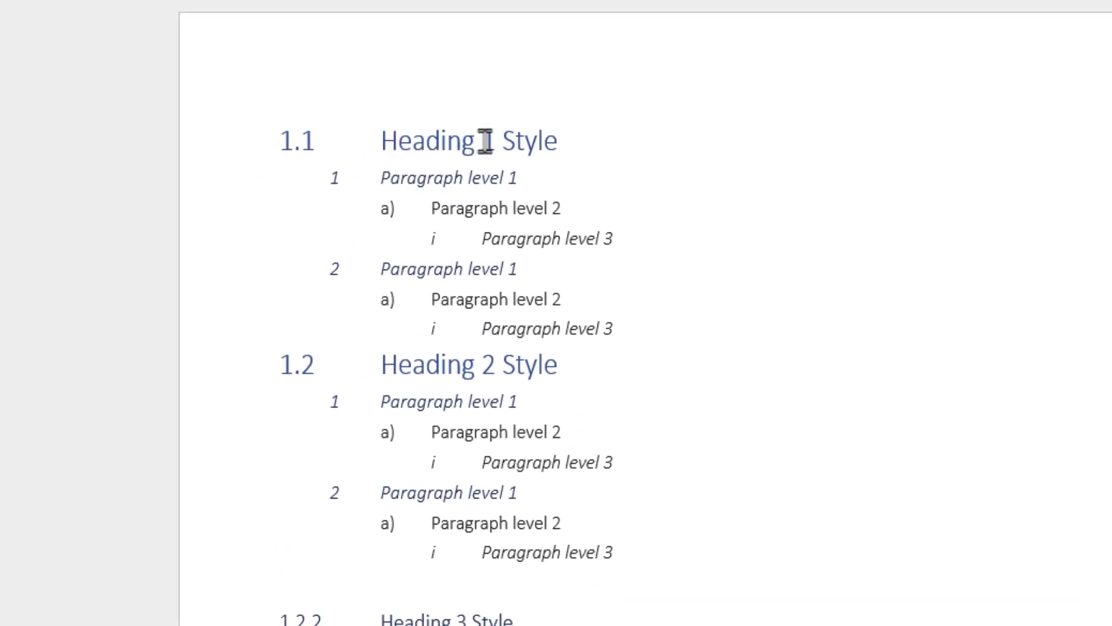